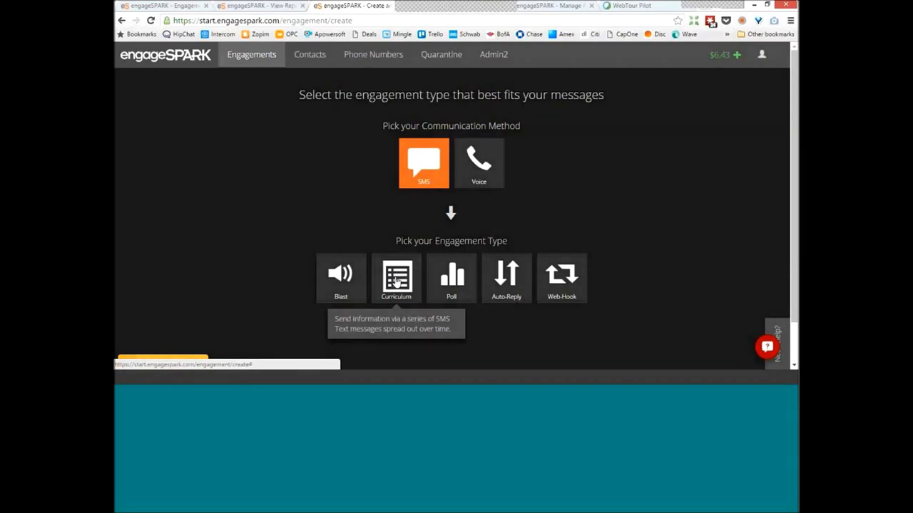
Start a new SMS curriculum engagement and add a second message slot.
{"action": "left_click", "coordinate": [395, 281]}
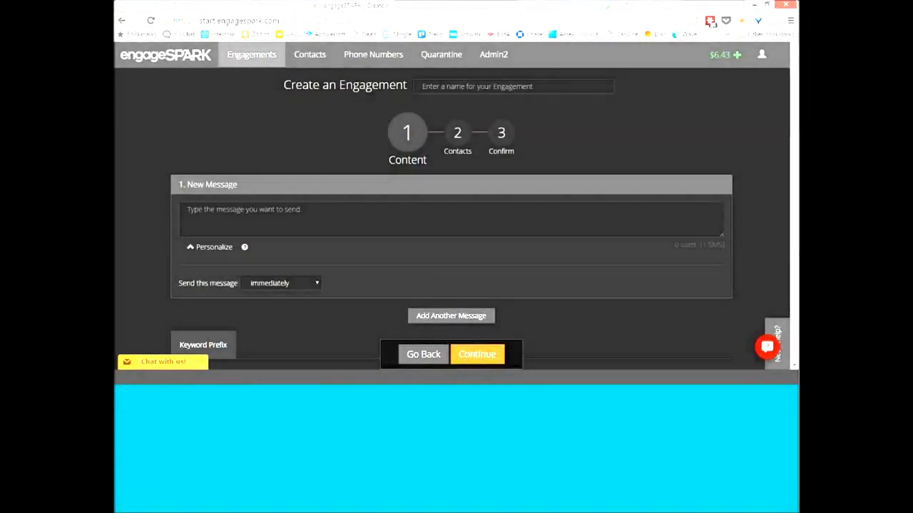
{"action": "left_click_drag", "start_coordinate": [793, 125], "coordinate": [793, 182]}
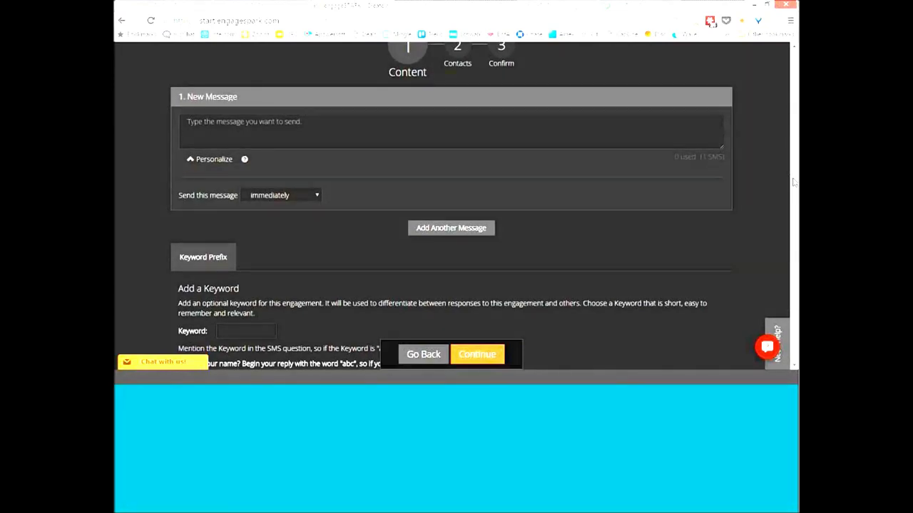
{"action": "left_click_drag", "start_coordinate": [793, 183], "coordinate": [793, 176]}
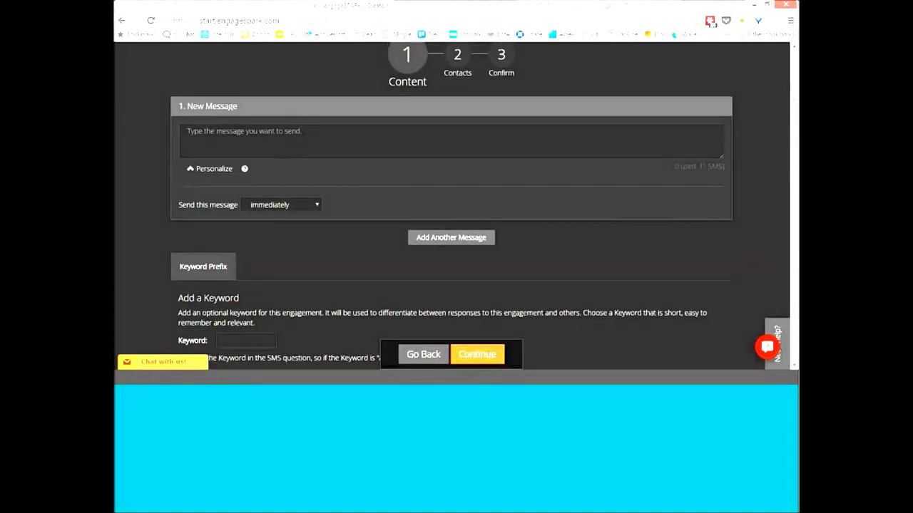
{"action": "scroll", "coordinate": [656, 207], "scroll_direction": "up", "scroll_amount": 1}
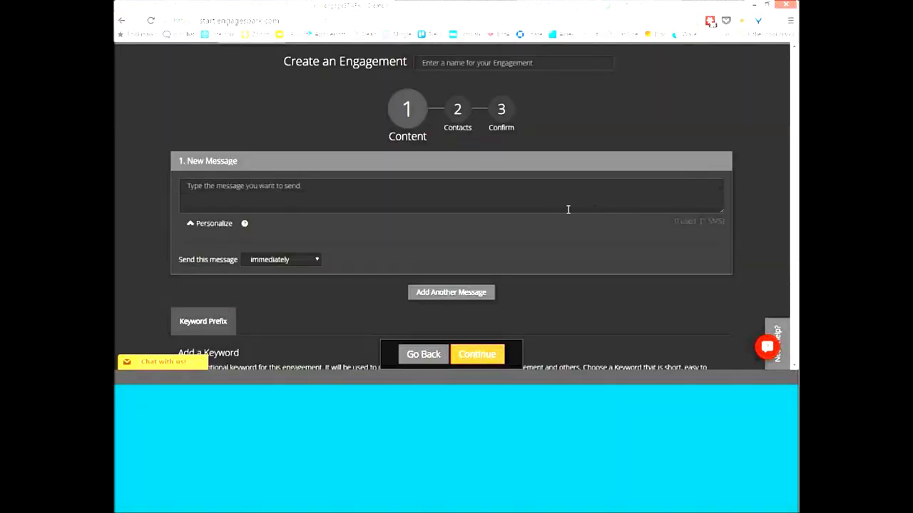
{"action": "left_click", "coordinate": [452, 293]}
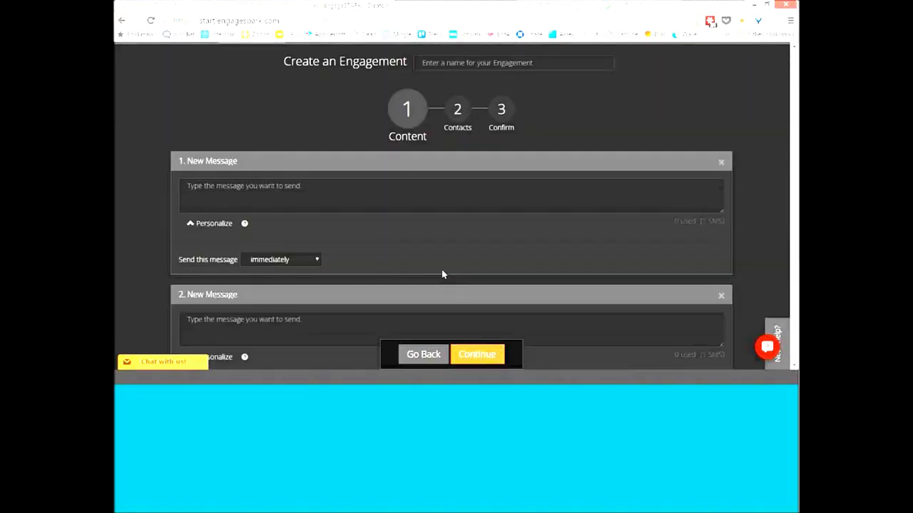
Write message 1 as 'Hi [First Name], Here is message 1 in your farming education curriculum'.
{"action": "left_click", "coordinate": [418, 202]}
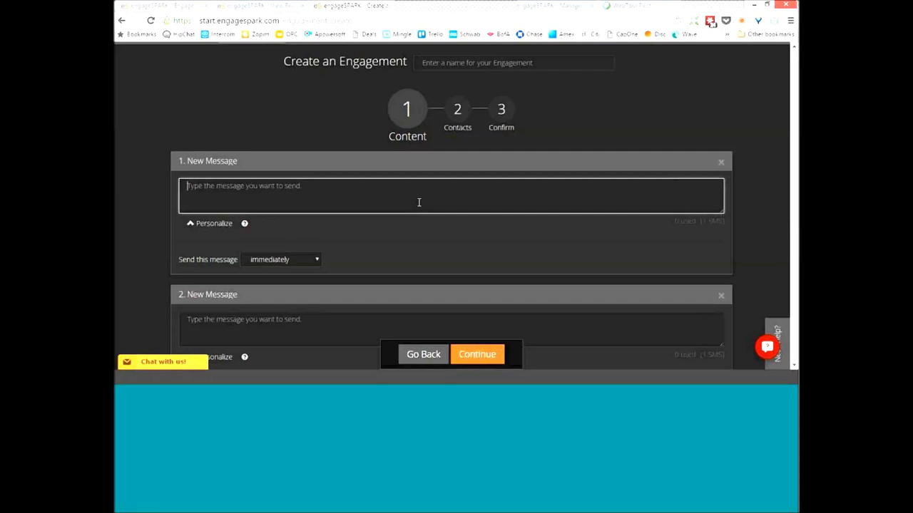
{"action": "type", "text": "Here is messag"}
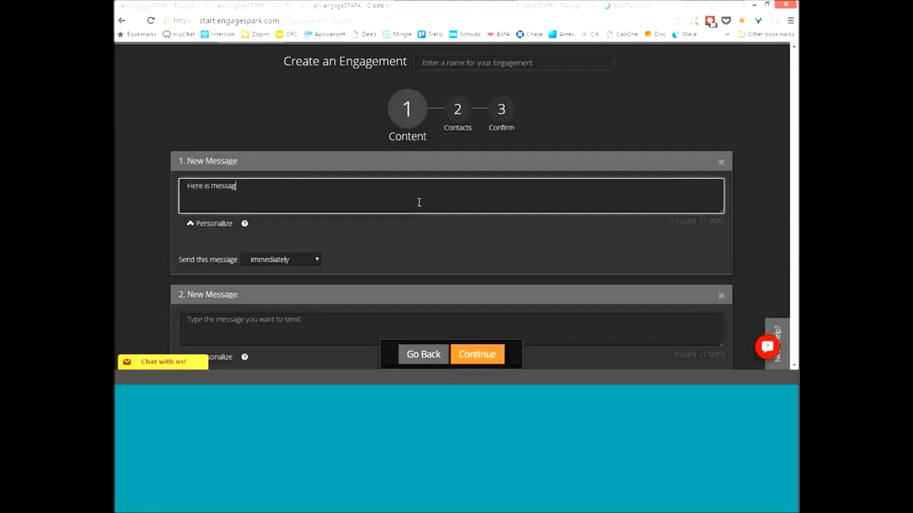
{"action": "type", "text": "e 1 in your farming education curriculum"}
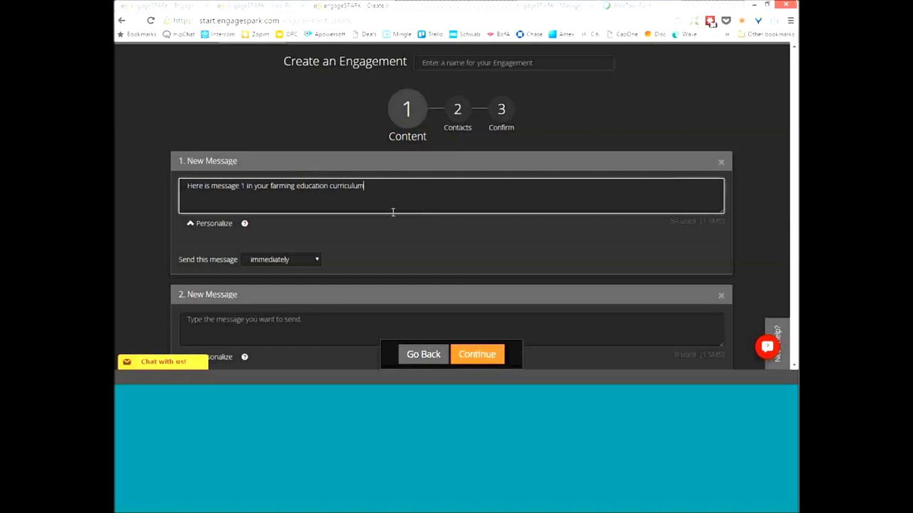
{"action": "type", "text": "Hi"}
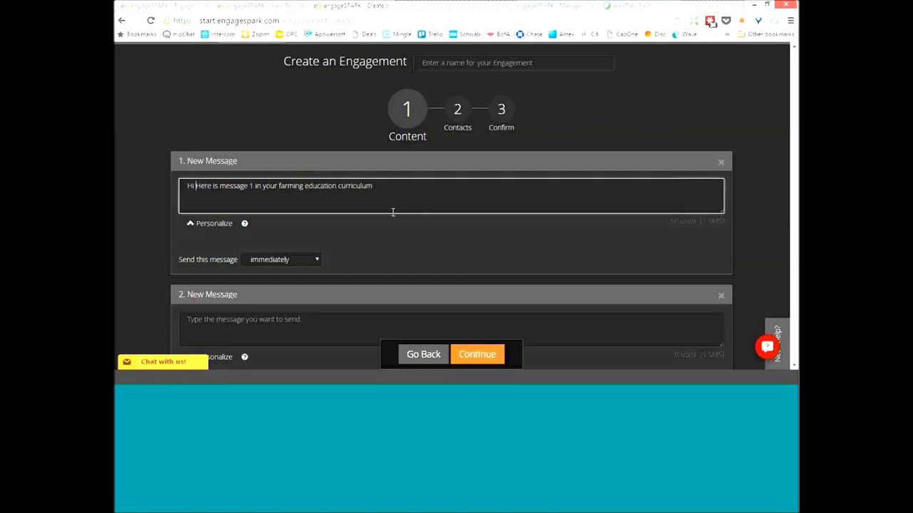
{"action": "left_click", "coordinate": [213, 223]}
{"action": "left_click", "coordinate": [204, 240]}
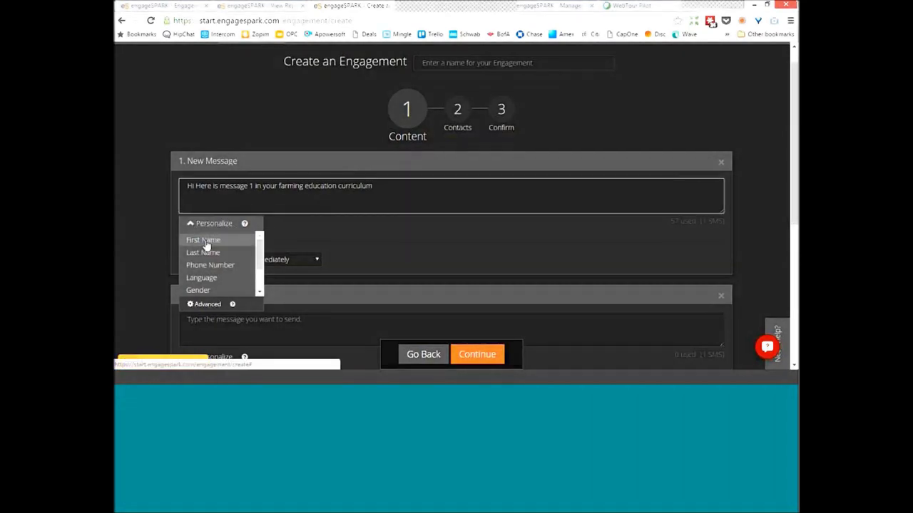
{"action": "type", "text": ","}
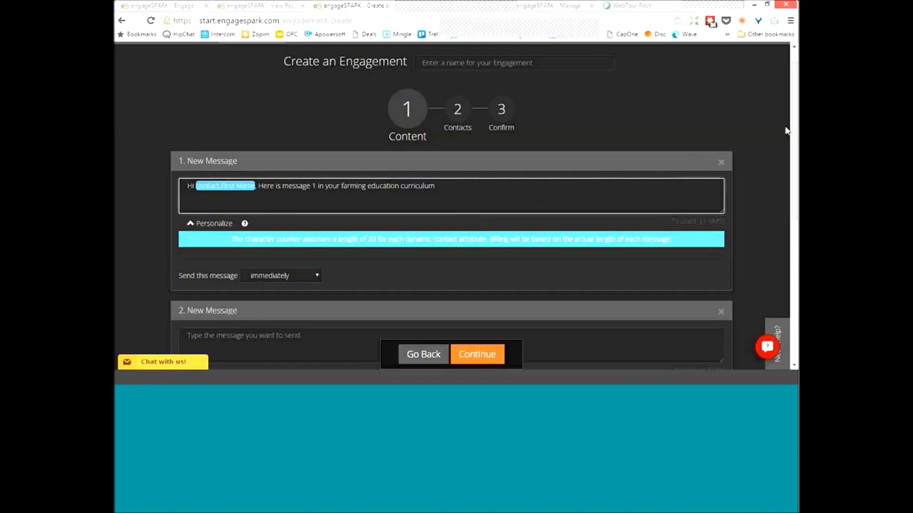
{"action": "scroll", "coordinate": [796, 132], "scroll_direction": "down", "scroll_amount": 3}
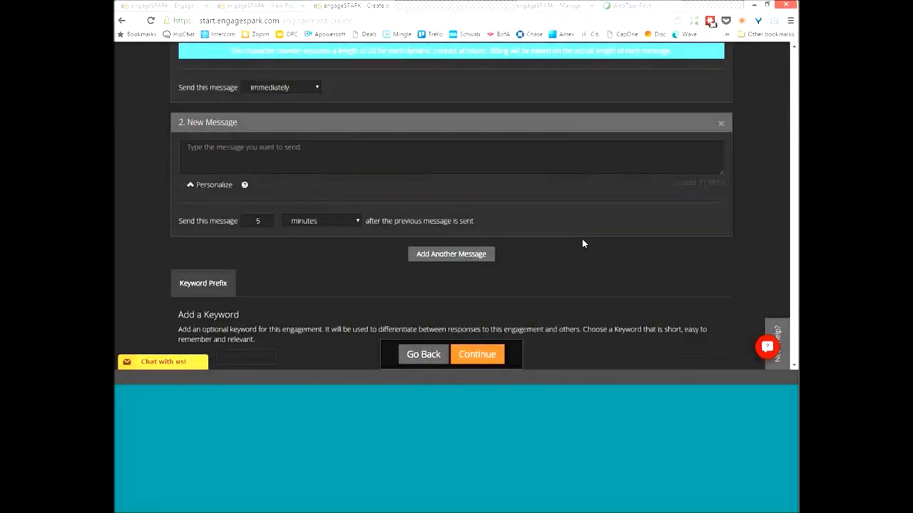
Add a third message slot and write message 2 ('Here is message'), sent 5 days later.
{"action": "left_click", "coordinate": [471, 255]}
{"action": "left_click", "coordinate": [440, 150]}
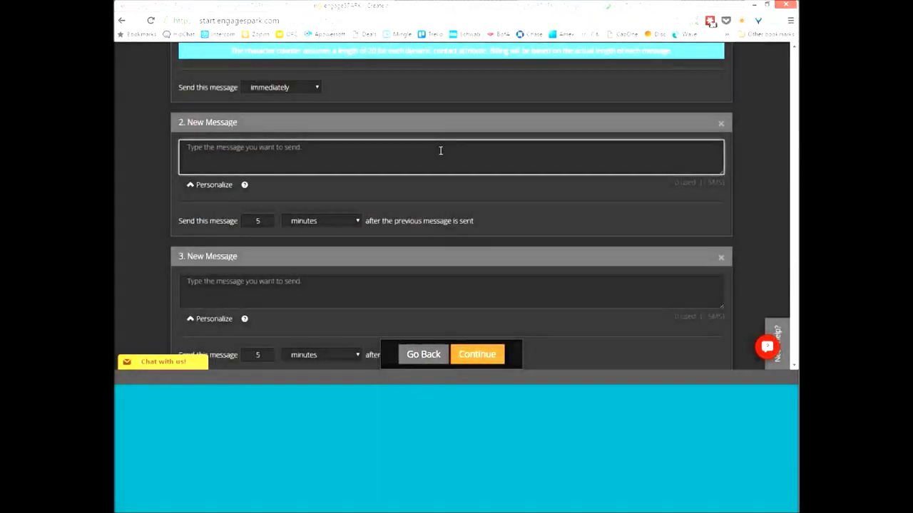
{"action": "type", "text": "Here is message"}
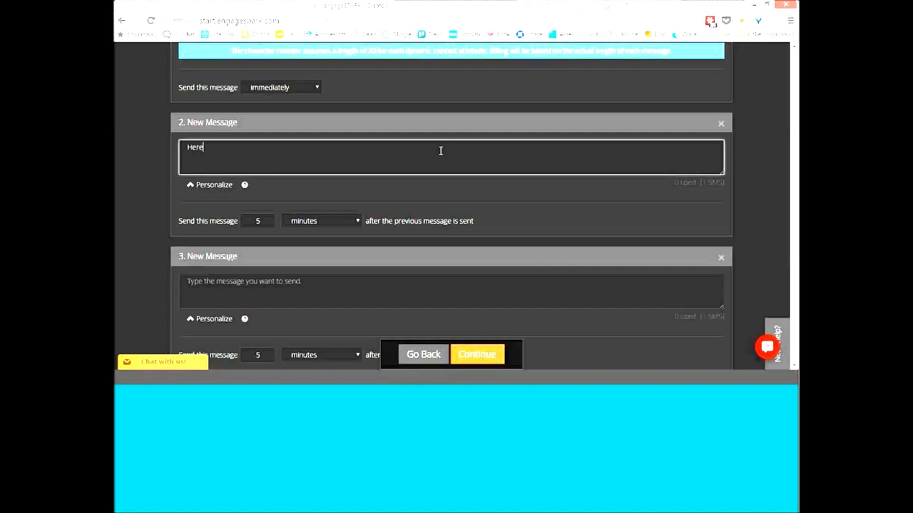
{"action": "left_click", "coordinate": [344, 222]}
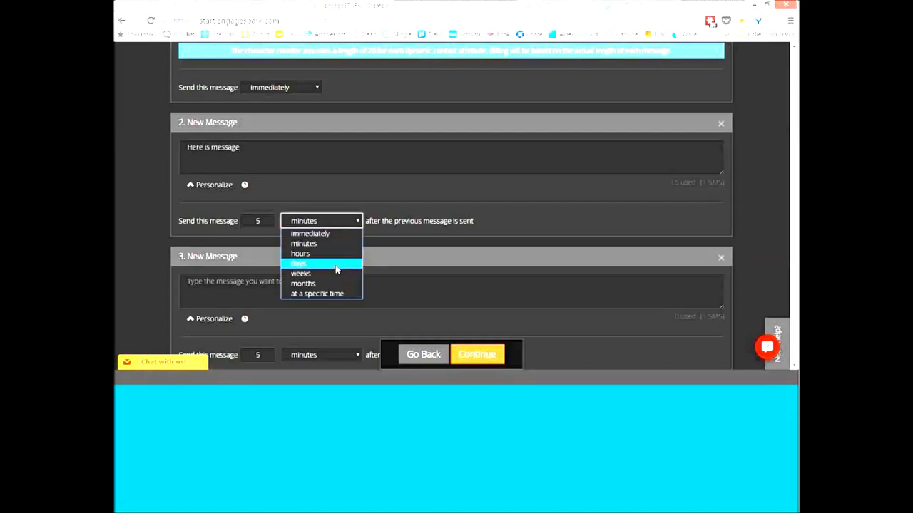
{"action": "left_click", "coordinate": [338, 263]}
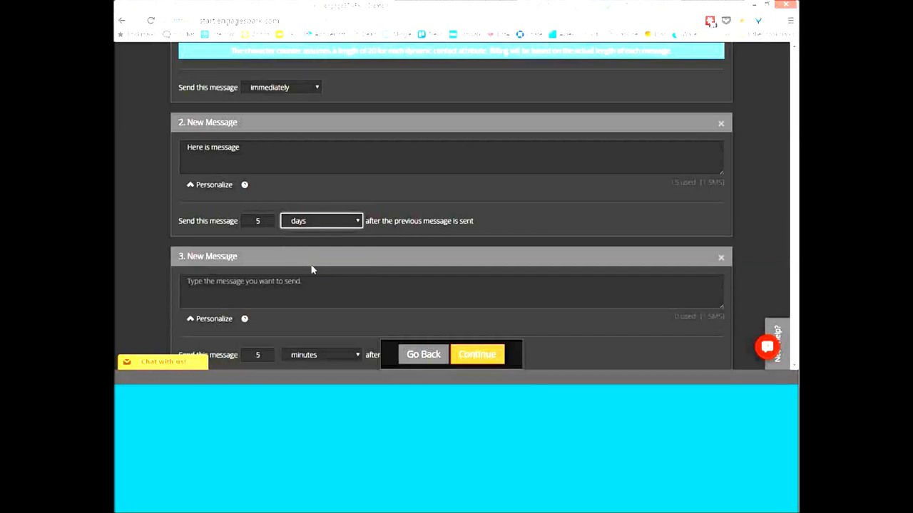
Write message 3 ('Here is message 3') with the contact's first name, sent 2 weeks later.
{"action": "left_click", "coordinate": [313, 281]}
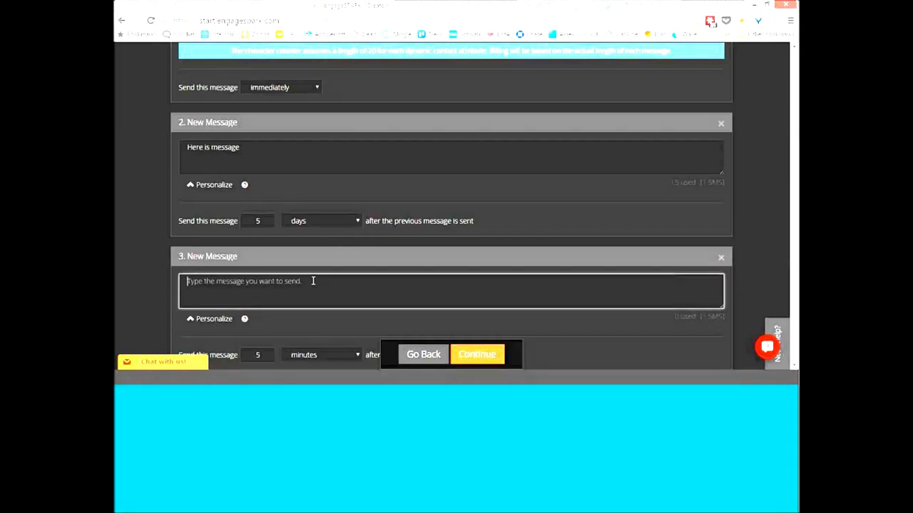
{"action": "type", "text": "ere is message 3"}
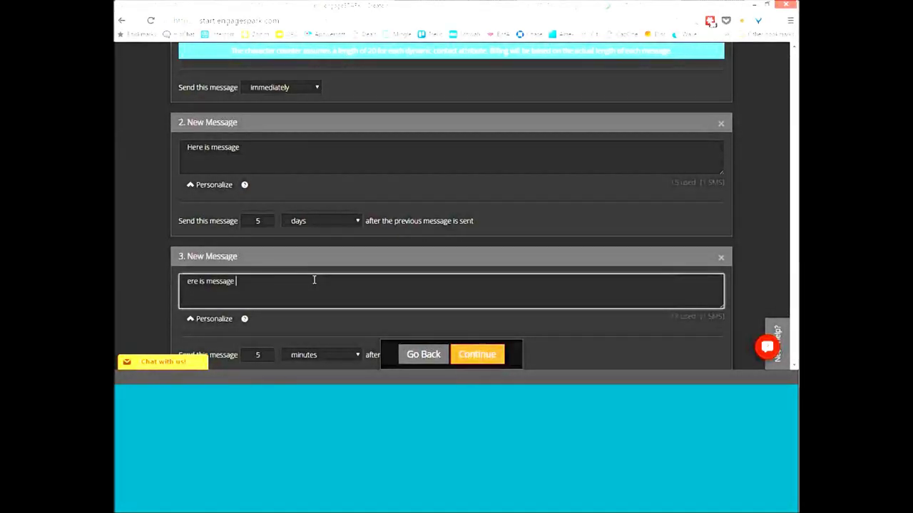
{"action": "left_click", "coordinate": [210, 319]}
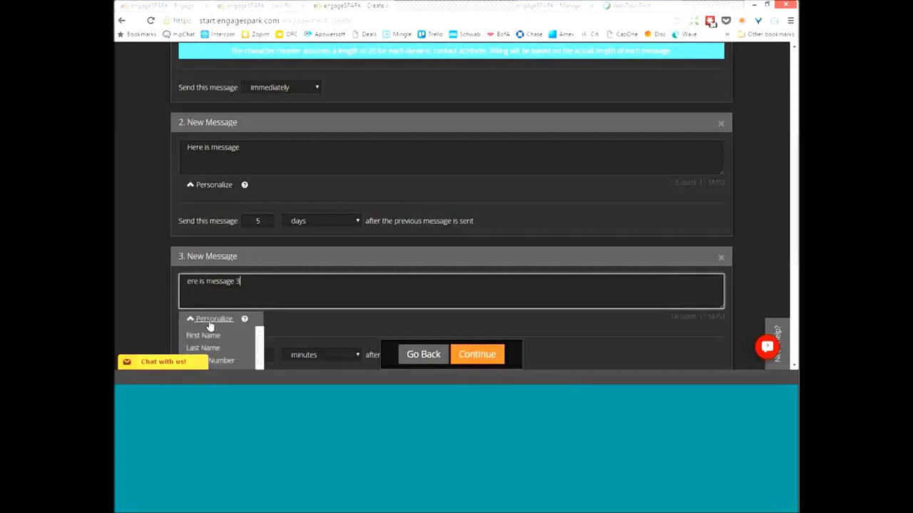
{"action": "left_click", "coordinate": [210, 336]}
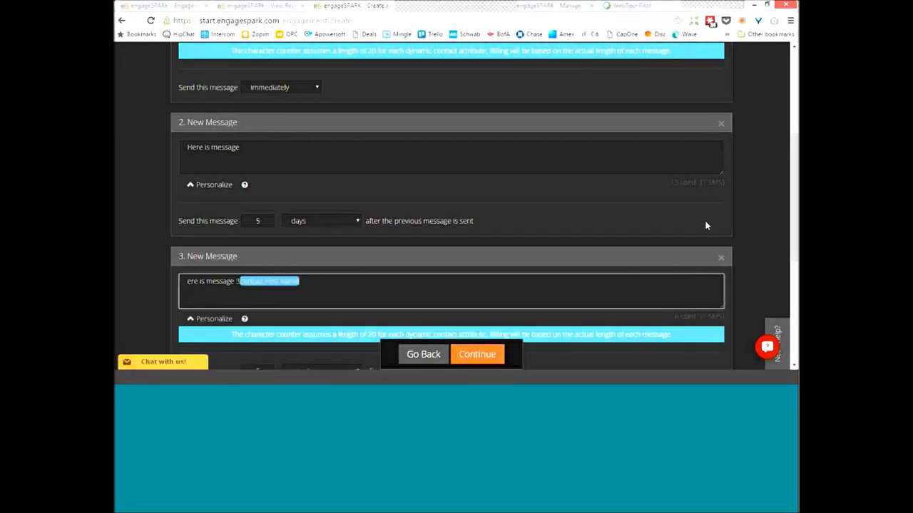
{"action": "left_click_drag", "start_coordinate": [796, 201], "coordinate": [797, 203]}
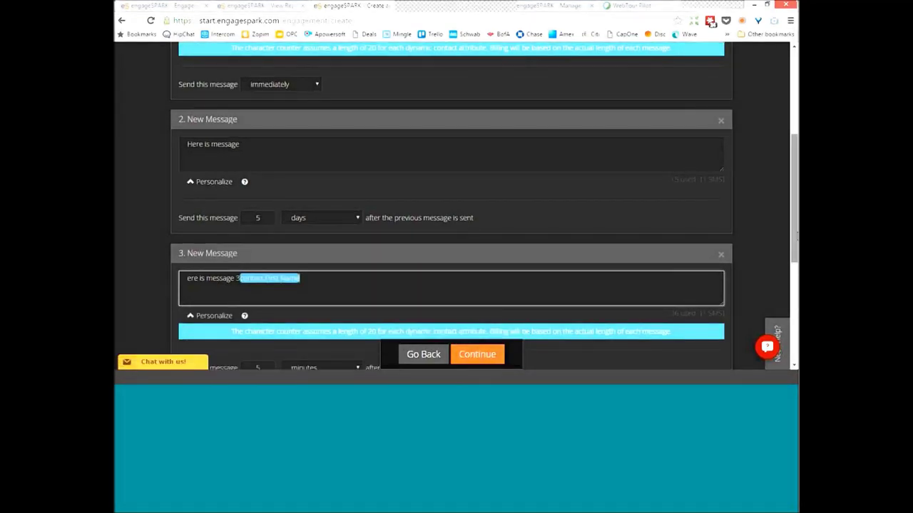
{"action": "scroll", "coordinate": [322, 275], "scroll_direction": "down", "scroll_amount": 3}
{"action": "left_click", "coordinate": [321, 263]}
{"action": "left_click", "coordinate": [330, 307]}
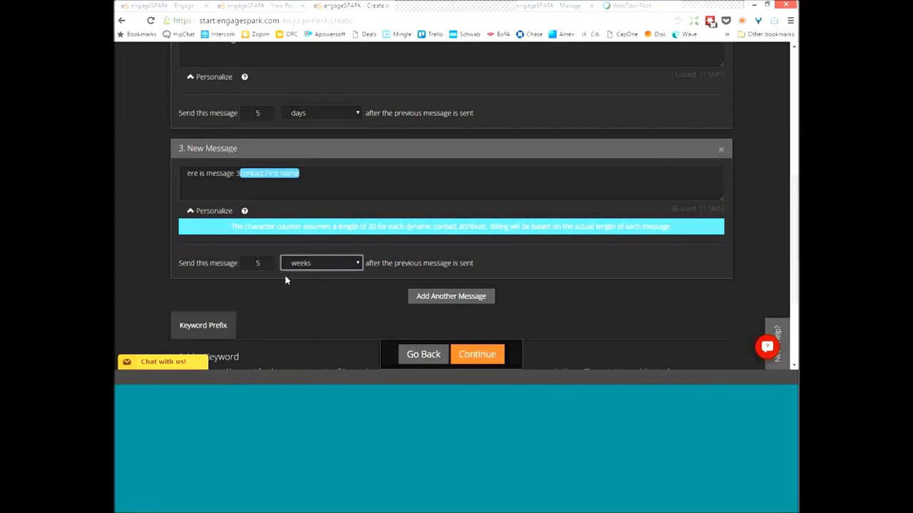
{"action": "left_click", "coordinate": [268, 263]}
{"action": "key", "text": "BackSpace"}
{"action": "type", "text": "2"}
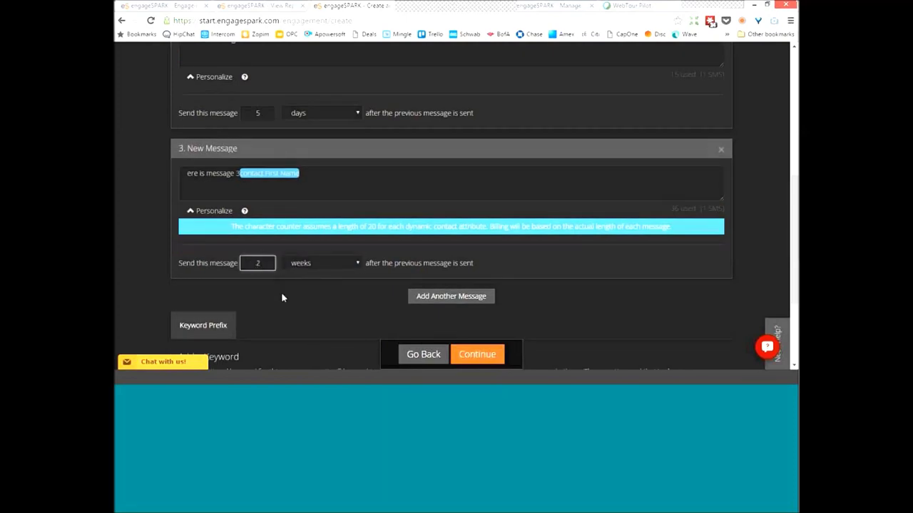
{"action": "left_click", "coordinate": [283, 294]}
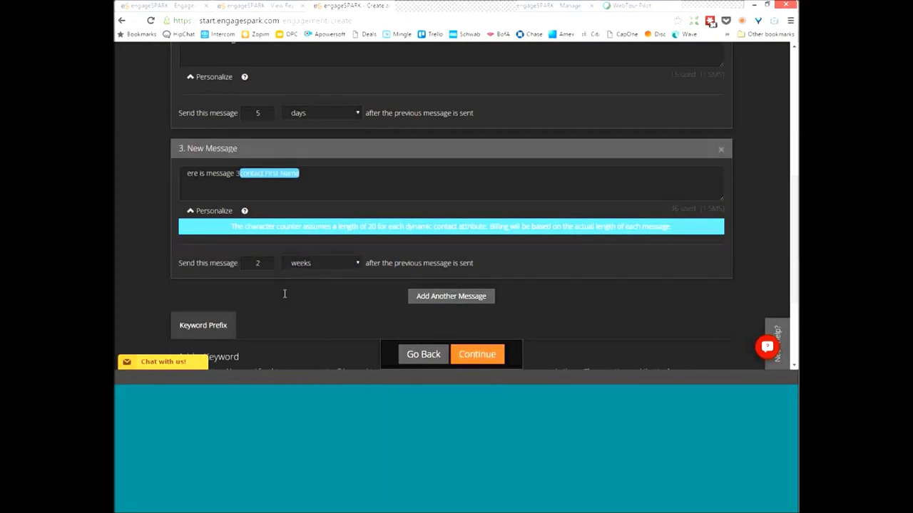
Add message slots 4 and 5 to the curriculum.
{"action": "left_click", "coordinate": [433, 296]}
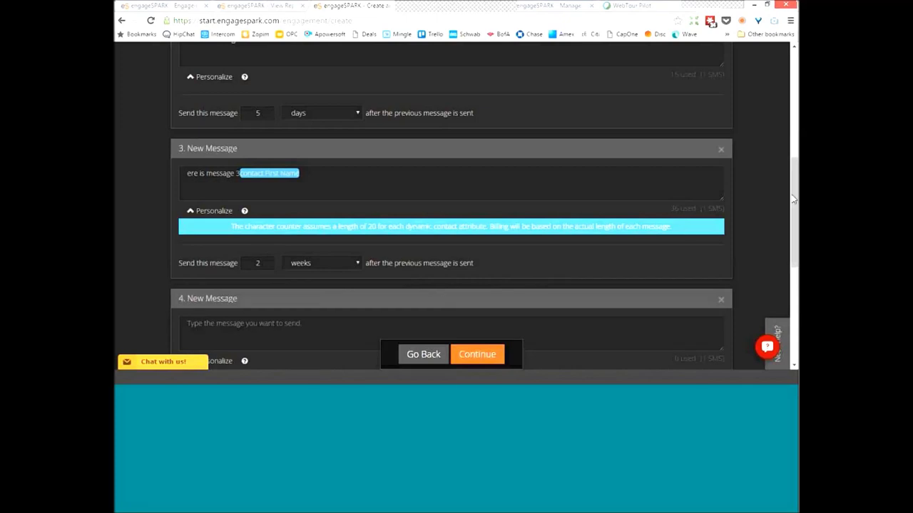
{"action": "left_click_drag", "start_coordinate": [794, 199], "coordinate": [795, 202]}
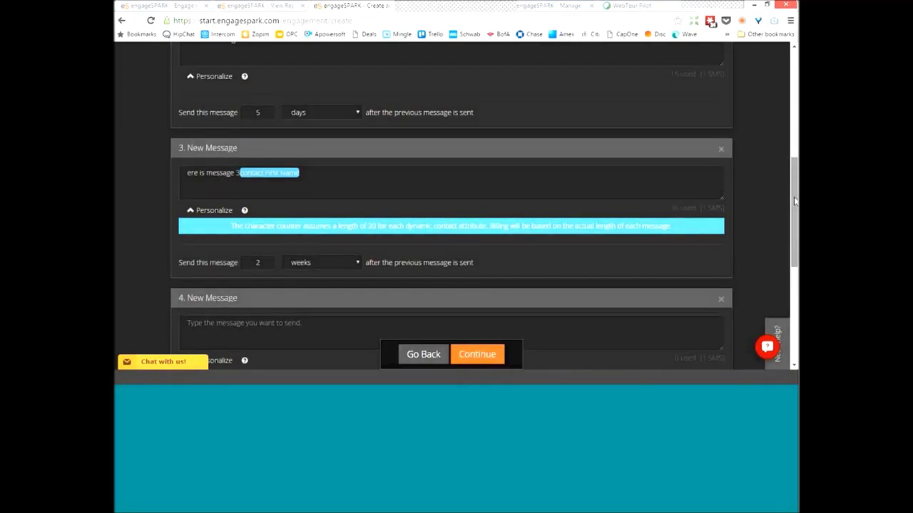
{"action": "scroll", "coordinate": [680, 263], "scroll_direction": "down", "scroll_amount": 1}
{"action": "scroll", "coordinate": [680, 263], "scroll_direction": "down", "scroll_amount": 3}
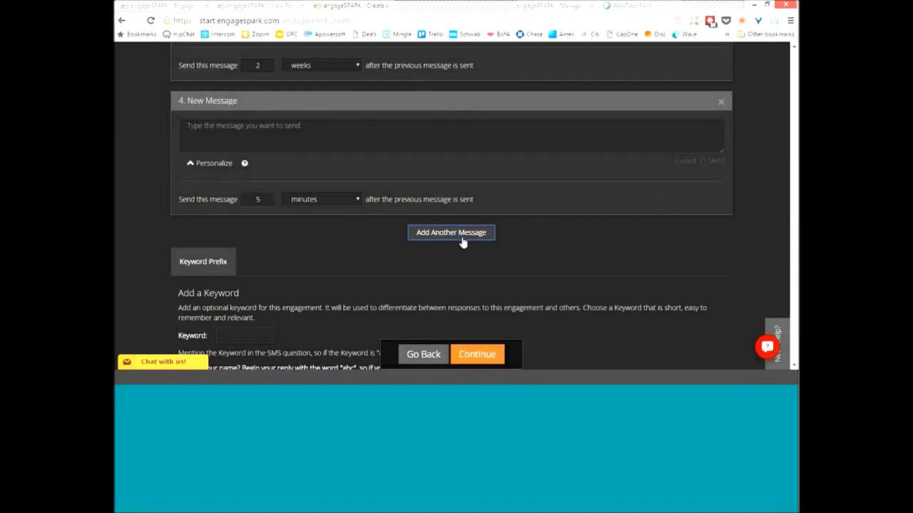
{"action": "left_click", "coordinate": [462, 234]}
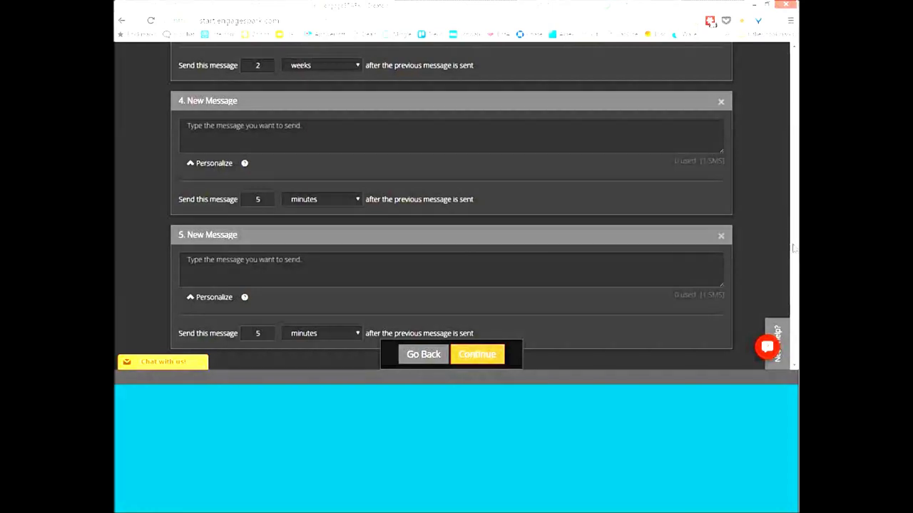
{"action": "left_click_drag", "start_coordinate": [793, 248], "coordinate": [794, 77]}
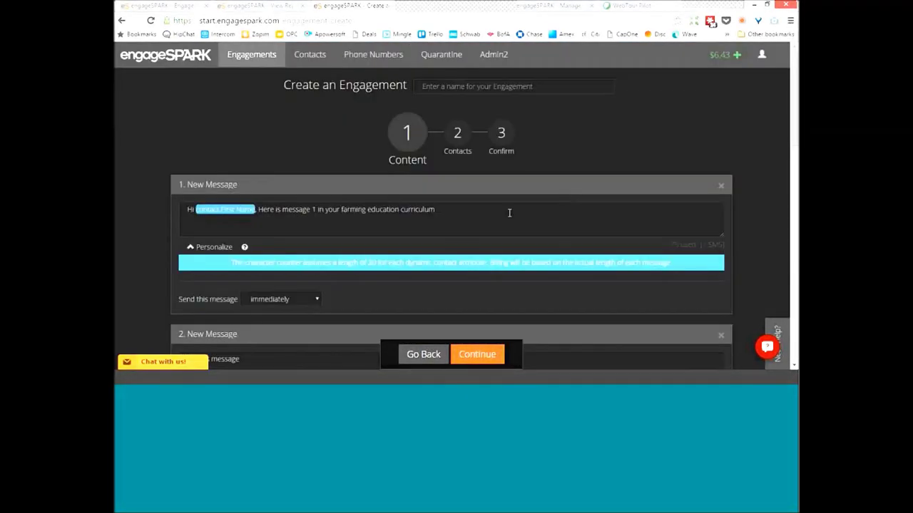
{"action": "left_click", "coordinate": [471, 355]}
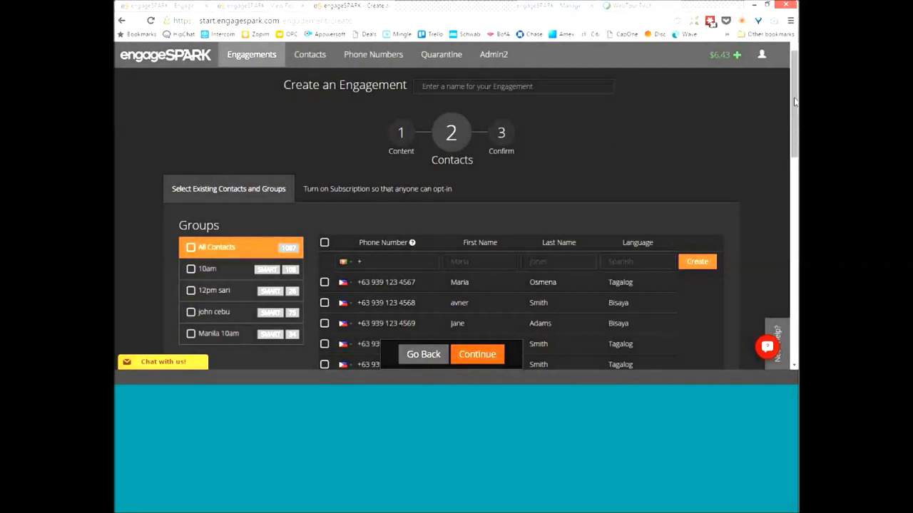
{"action": "left_click_drag", "start_coordinate": [795, 102], "coordinate": [795, 115]}
{"action": "scroll", "coordinate": [546, 186], "scroll_direction": "down", "scroll_amount": 2}
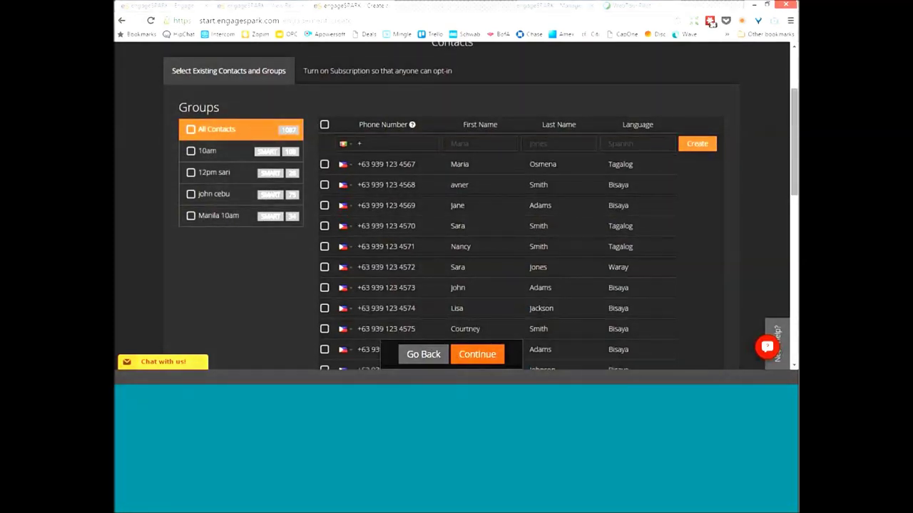
{"action": "scroll", "coordinate": [347, 91], "scroll_direction": "up", "scroll_amount": 2}
{"action": "scroll", "coordinate": [347, 91], "scroll_direction": "up", "scroll_amount": 1}
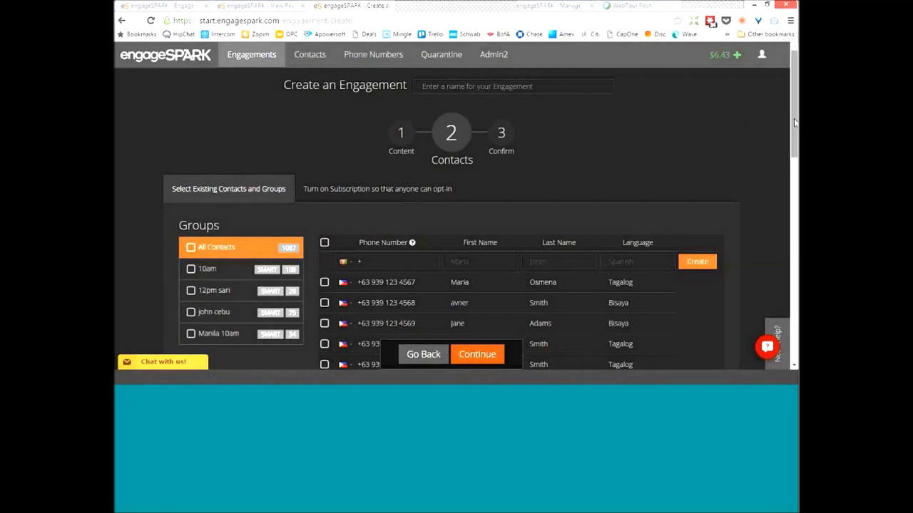
{"action": "scroll", "coordinate": [794, 122], "scroll_direction": "down", "scroll_amount": 1}
{"action": "scroll", "coordinate": [703, 172], "scroll_direction": "down", "scroll_amount": 1}
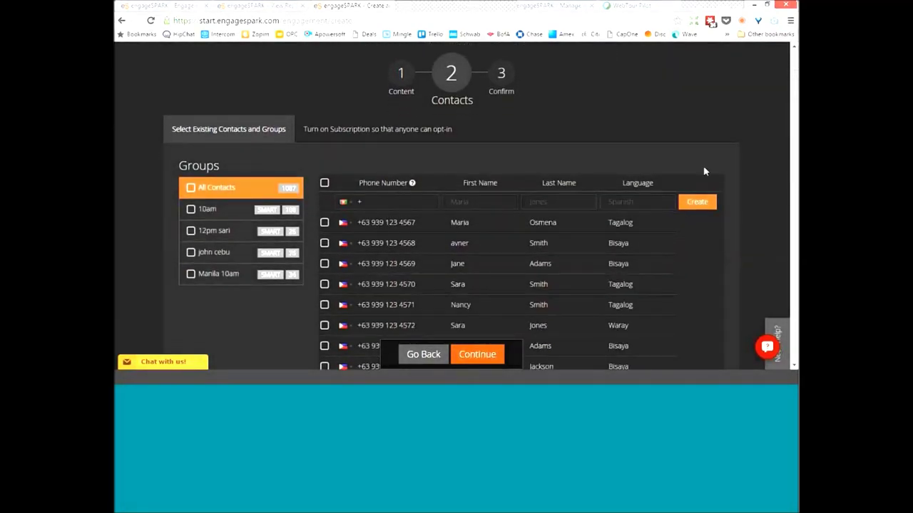
{"action": "left_click", "coordinate": [430, 202]}
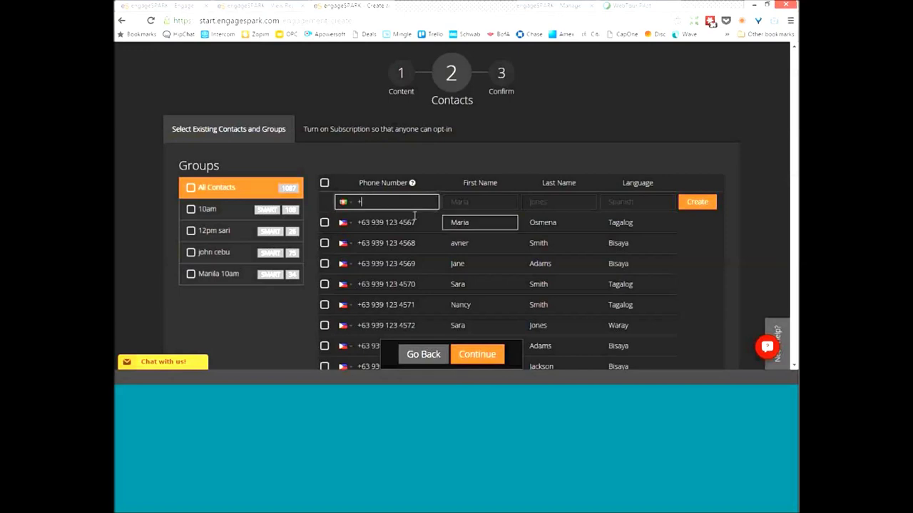
{"action": "left_click", "coordinate": [324, 222]}
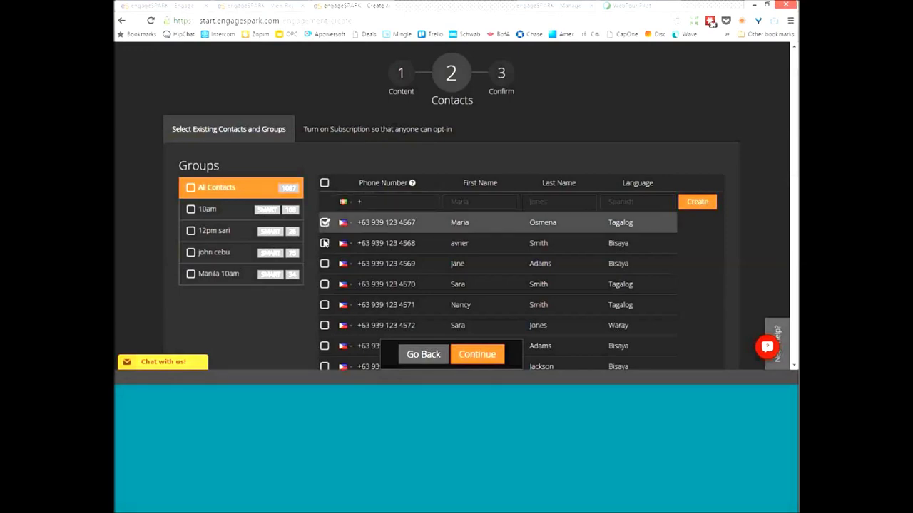
{"action": "left_click", "coordinate": [325, 243]}
{"action": "left_click", "coordinate": [325, 263]}
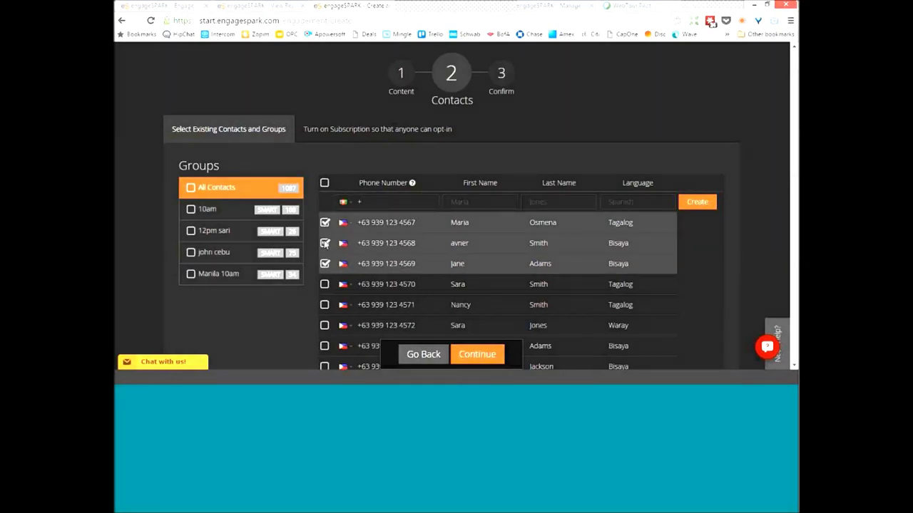
{"action": "left_click", "coordinate": [324, 243]}
{"action": "left_click", "coordinate": [324, 223]}
{"action": "left_click", "coordinate": [324, 263]}
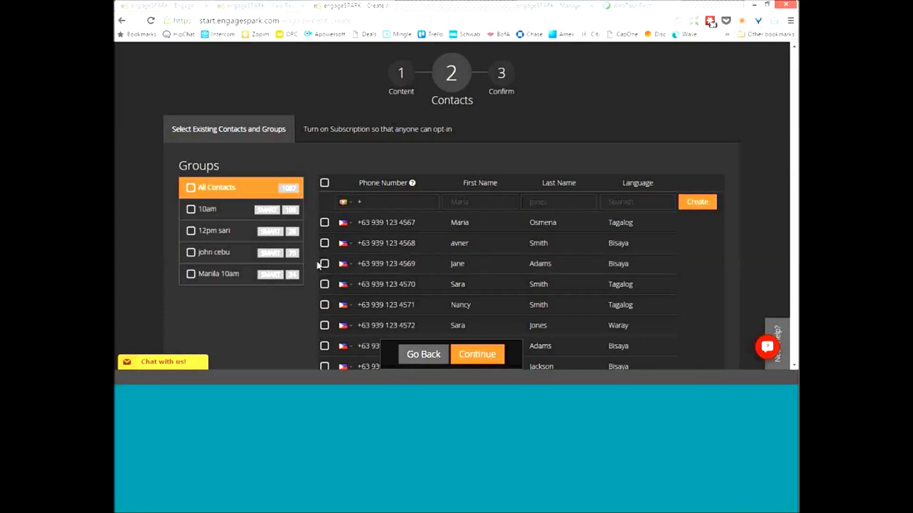
{"action": "left_click", "coordinate": [191, 210]}
{"action": "left_click", "coordinate": [192, 209]}
Turn on Missed Call subscription and begin adding a phone number for it.
{"action": "left_click", "coordinate": [357, 131]}
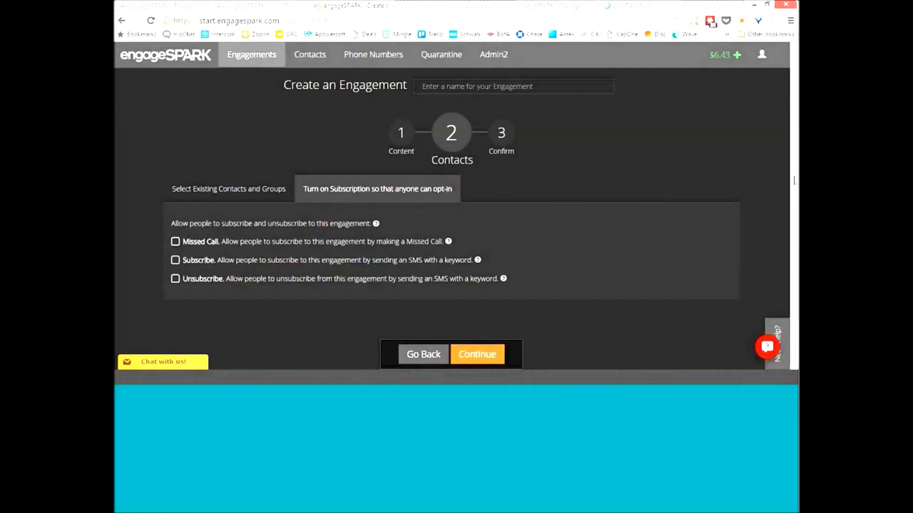
{"action": "left_click", "coordinate": [175, 242]}
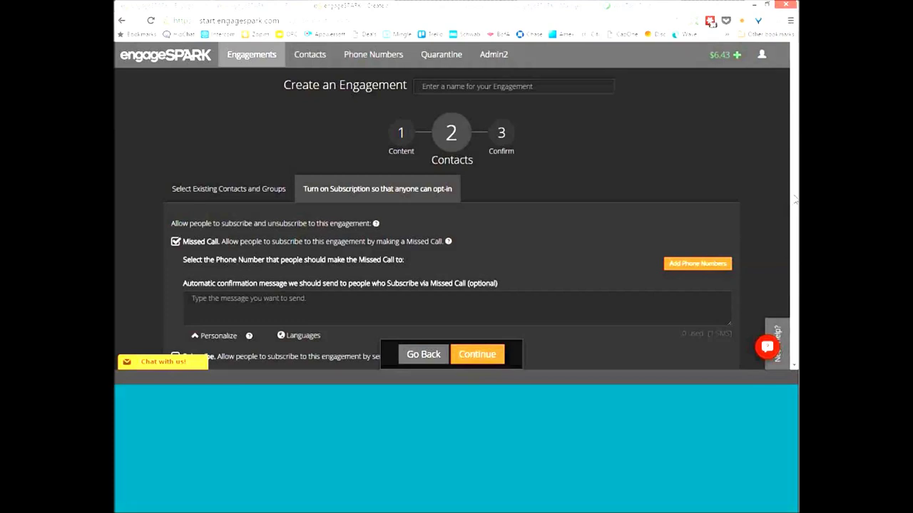
{"action": "scroll", "coordinate": [795, 234], "scroll_direction": "down", "scroll_amount": 1}
{"action": "scroll", "coordinate": [690, 203], "scroll_direction": "down", "scroll_amount": 1}
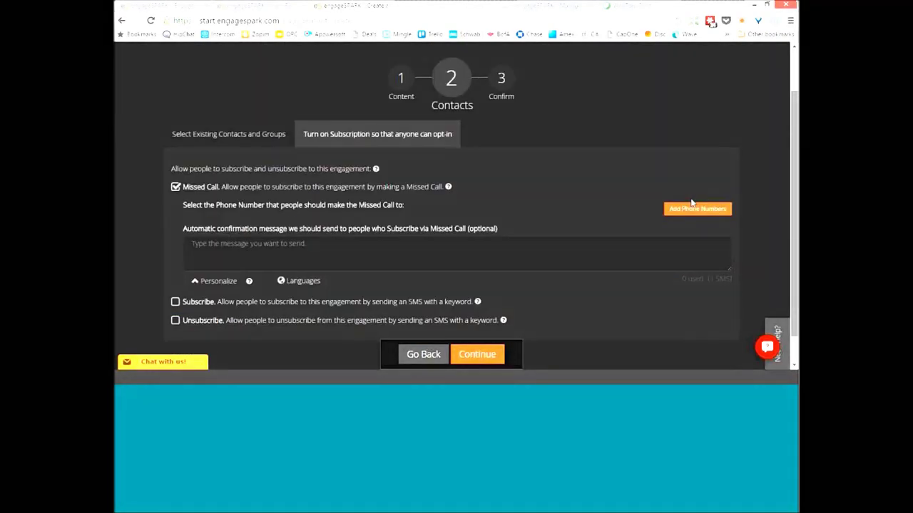
{"action": "left_click", "coordinate": [692, 192]}
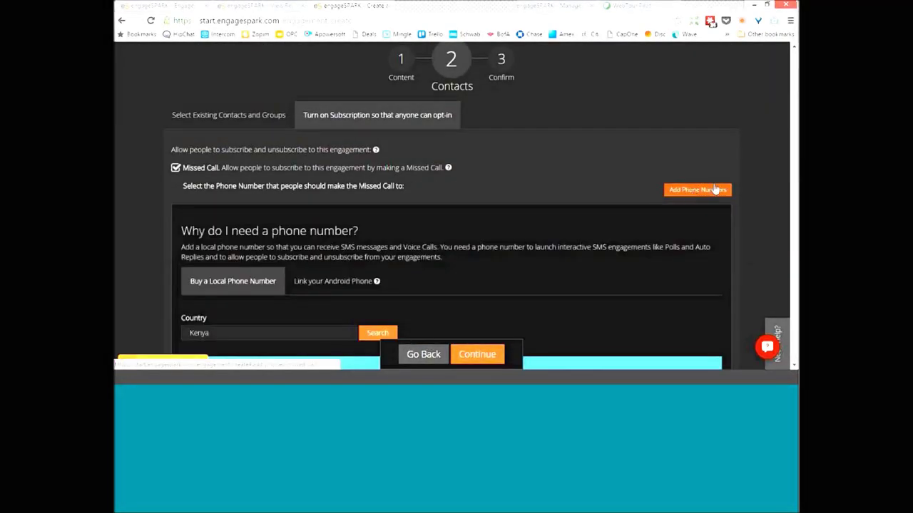
Replace Kenya with Indonesia and search for available numbers there.
{"action": "left_click_drag", "start_coordinate": [796, 162], "coordinate": [793, 218]}
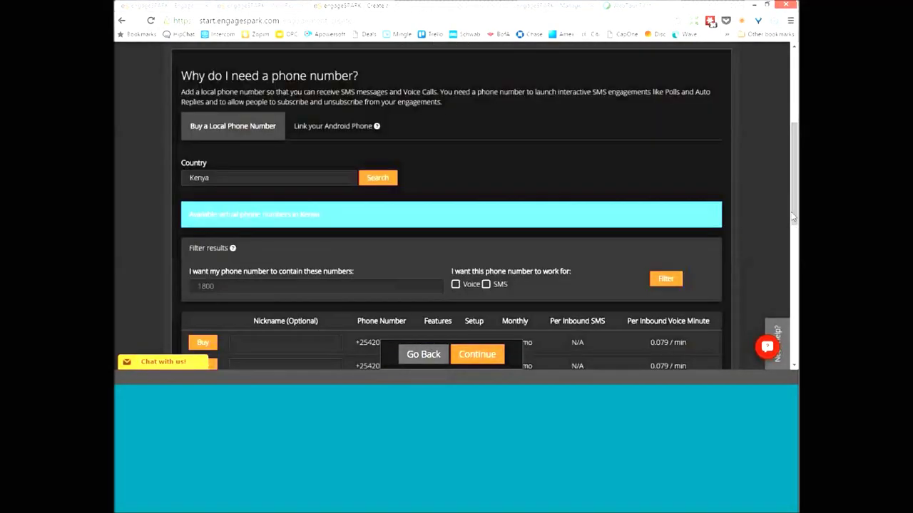
{"action": "scroll", "coordinate": [793, 217], "scroll_direction": "down", "scroll_amount": 1}
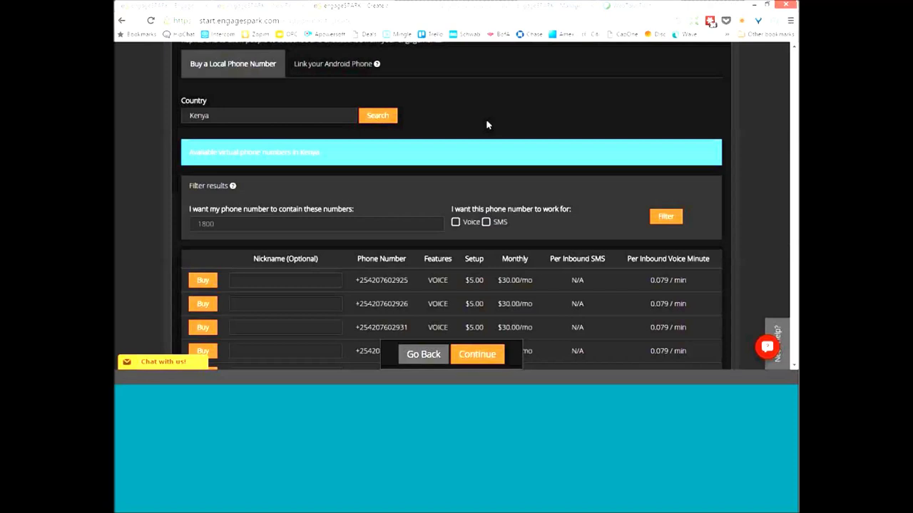
{"action": "left_click", "coordinate": [303, 115]}
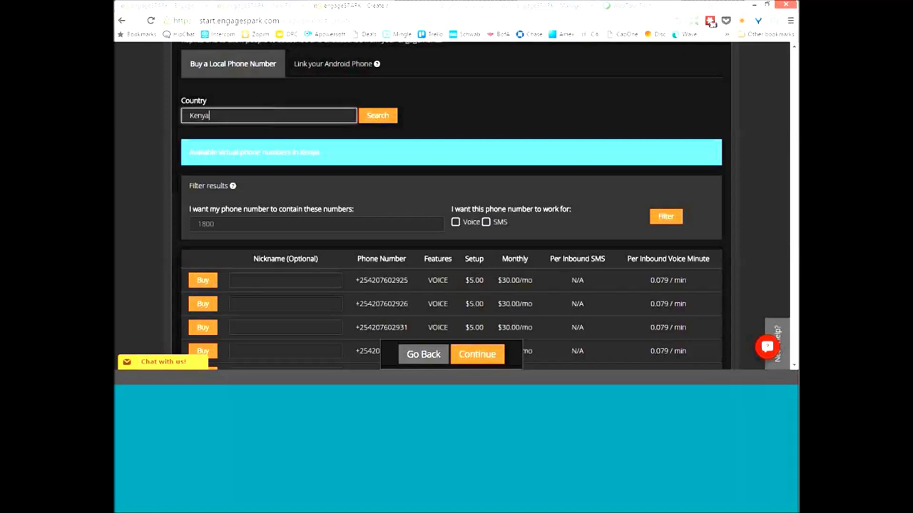
{"action": "left_click_drag", "start_coordinate": [229, 118], "coordinate": [154, 115]}
{"action": "type", "text": "indonesia"}
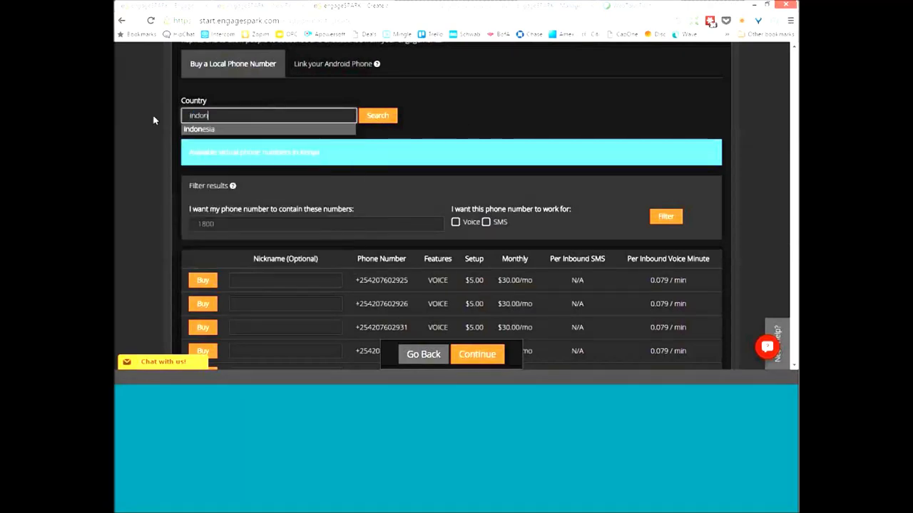
{"action": "left_click", "coordinate": [383, 119]}
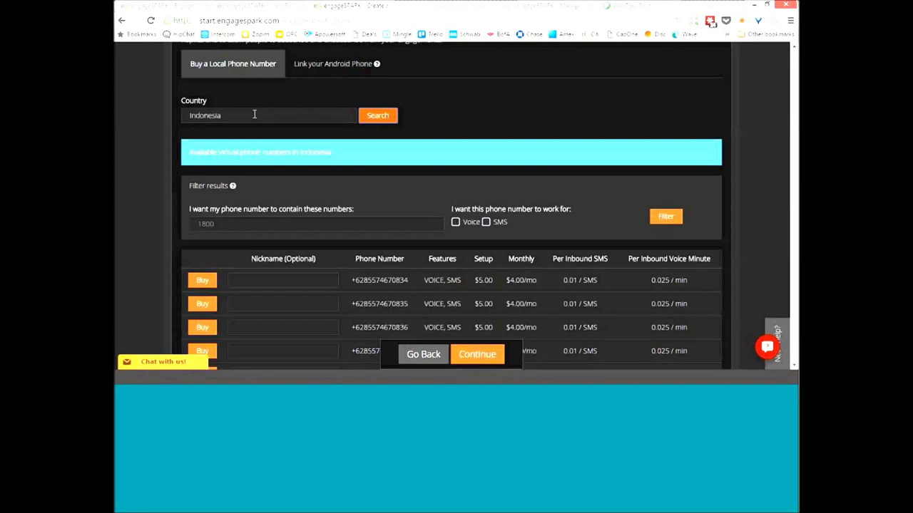
Search United States of America-USA numbers and buy the first $1.00/mo number.
{"action": "left_click", "coordinate": [254, 114]}
{"action": "type", "text": "u"}
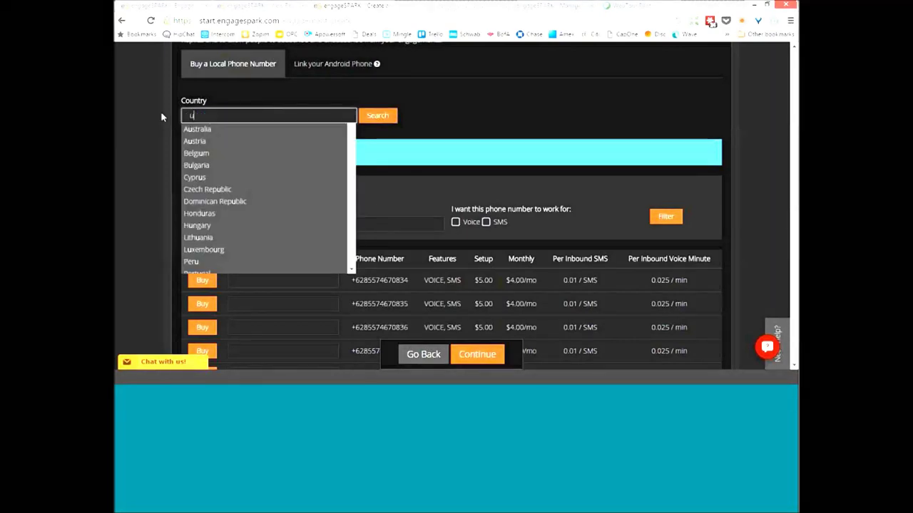
{"action": "type", "text": "ni"}
{"action": "left_click", "coordinate": [205, 129]}
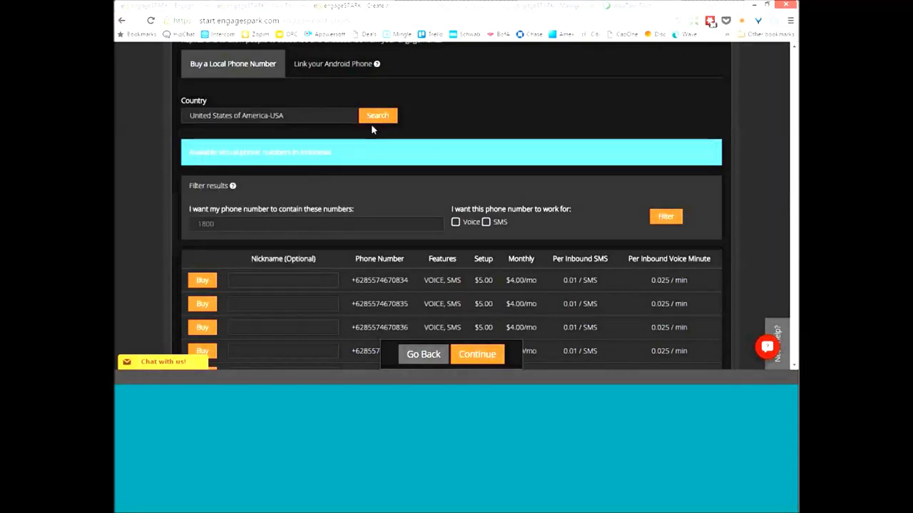
{"action": "left_click", "coordinate": [371, 121]}
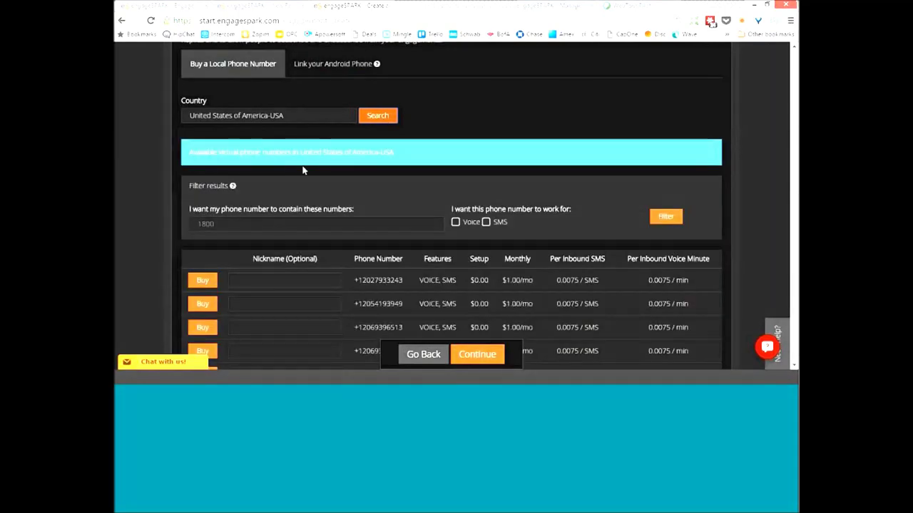
{"action": "left_click", "coordinate": [202, 280]}
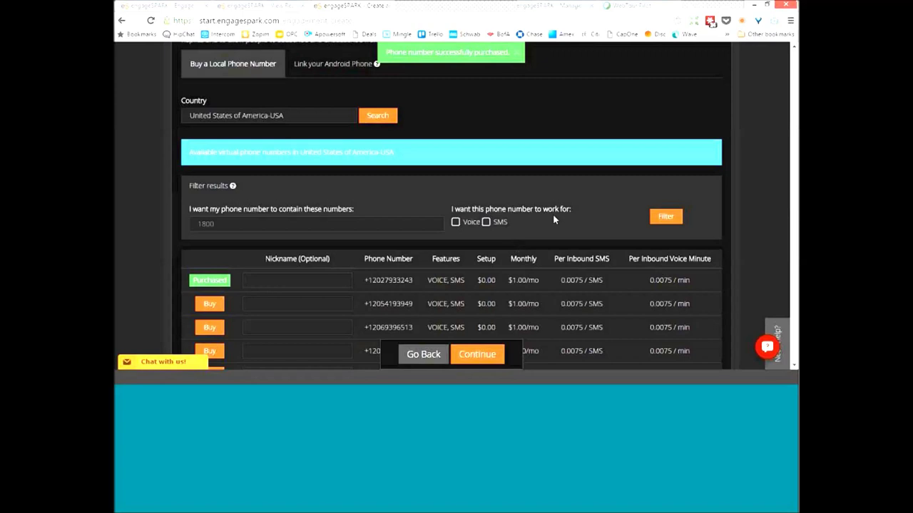
{"action": "scroll", "coordinate": [553, 219], "scroll_direction": "up", "scroll_amount": 1}
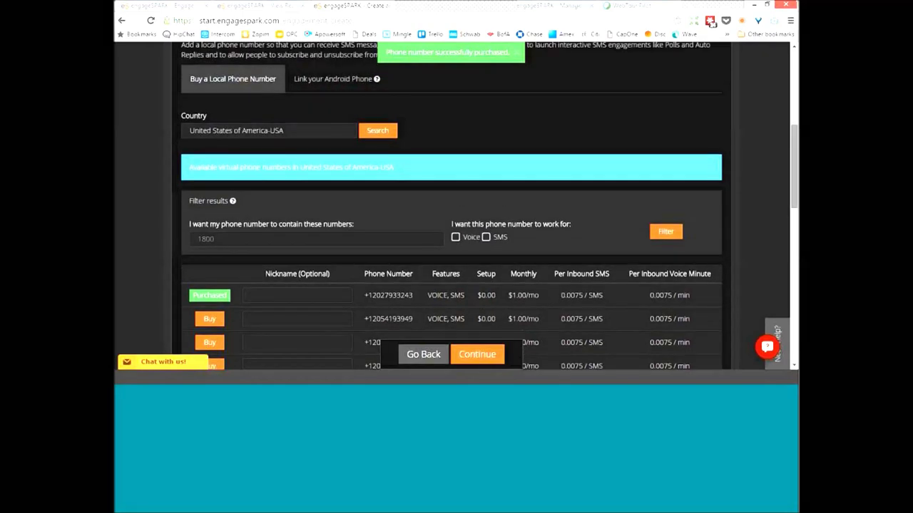
{"action": "scroll", "coordinate": [626, 127], "scroll_direction": "up", "scroll_amount": 3}
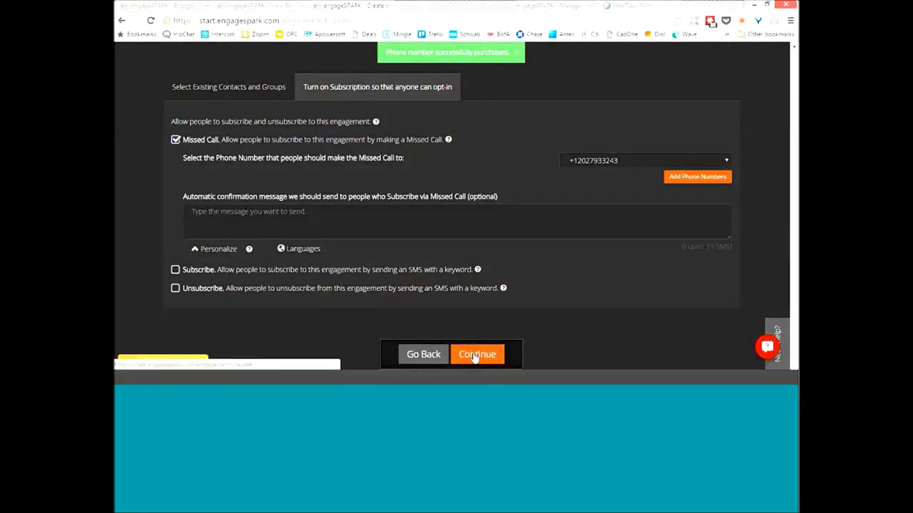
Select the first existing contact as a recipient and continue to the Confirm step.
{"action": "left_click", "coordinate": [265, 98]}
{"action": "left_click", "coordinate": [325, 181]}
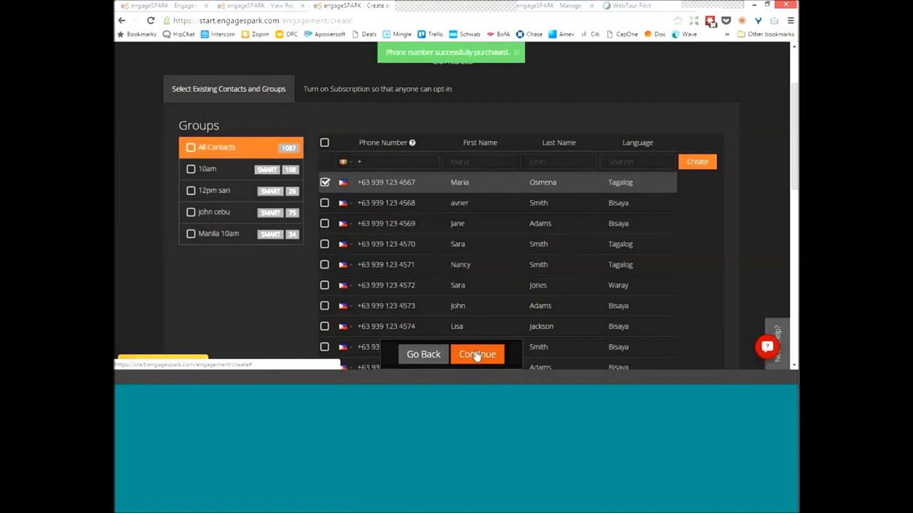
{"action": "scroll", "coordinate": [476, 356], "scroll_direction": "up", "scroll_amount": 2}
{"action": "left_click", "coordinate": [476, 354]}
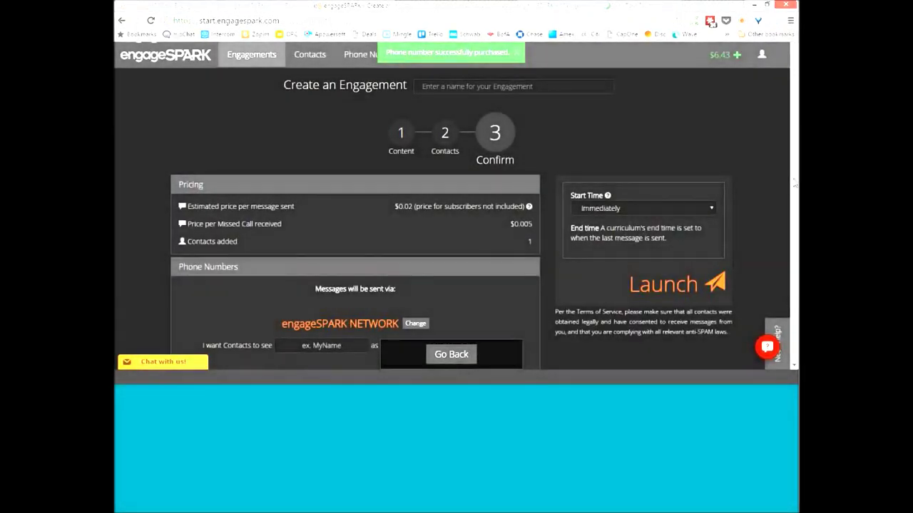
{"action": "scroll", "coordinate": [324, 271], "scroll_direction": "down", "scroll_amount": 1}
Enter engageSPARK as the sender name and dismiss the phone purchase notice.
{"action": "left_click", "coordinate": [325, 271]}
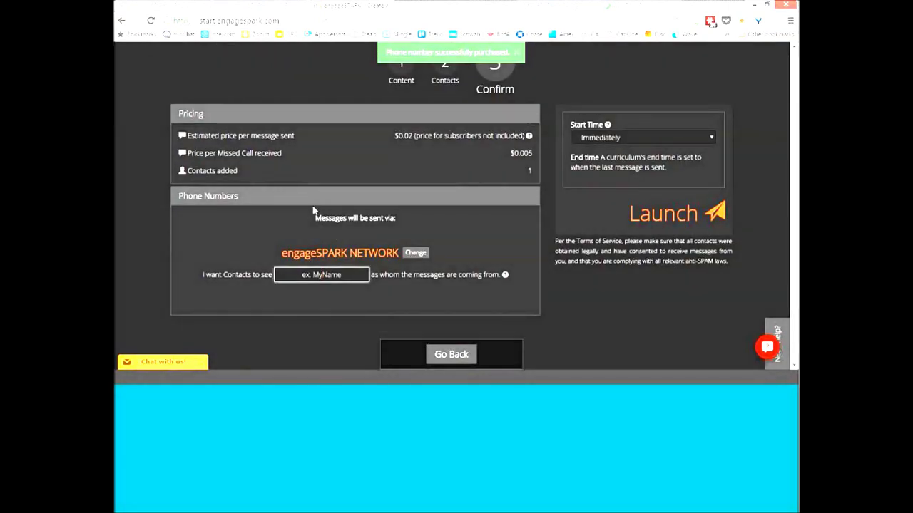
{"action": "type", "text": "engageSPARK"}
{"action": "left_click", "coordinate": [515, 55]}
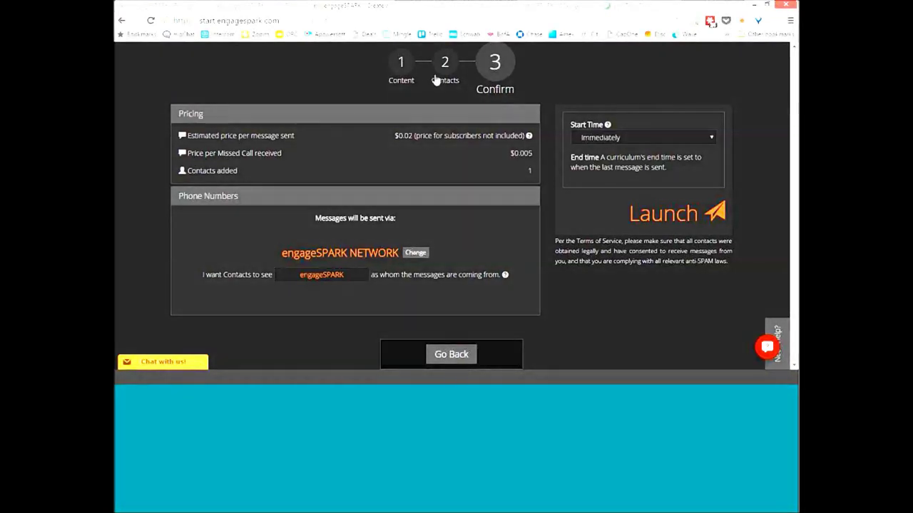
{"action": "scroll", "coordinate": [399, 70], "scroll_direction": "up", "scroll_amount": 1}
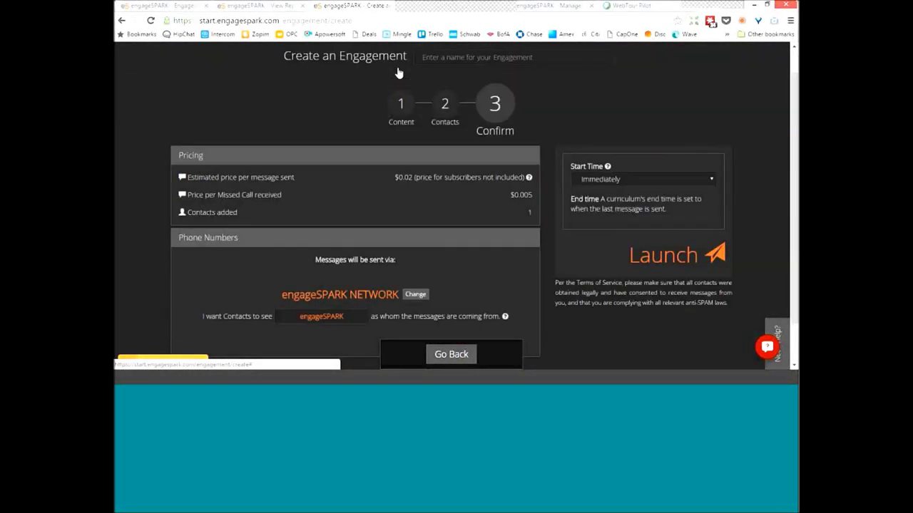
Return to the content step and delete all of message 2's text.
{"action": "left_click", "coordinate": [398, 74]}
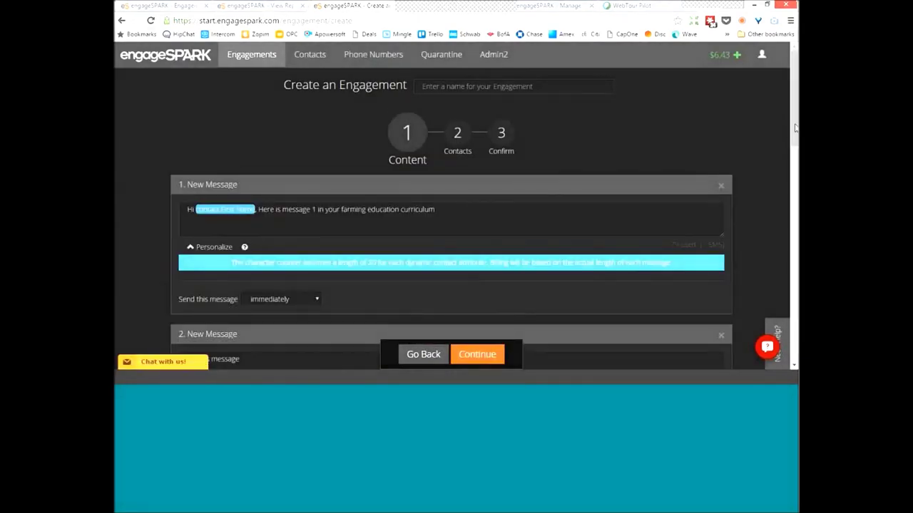
{"action": "left_click_drag", "start_coordinate": [795, 127], "coordinate": [795, 180]}
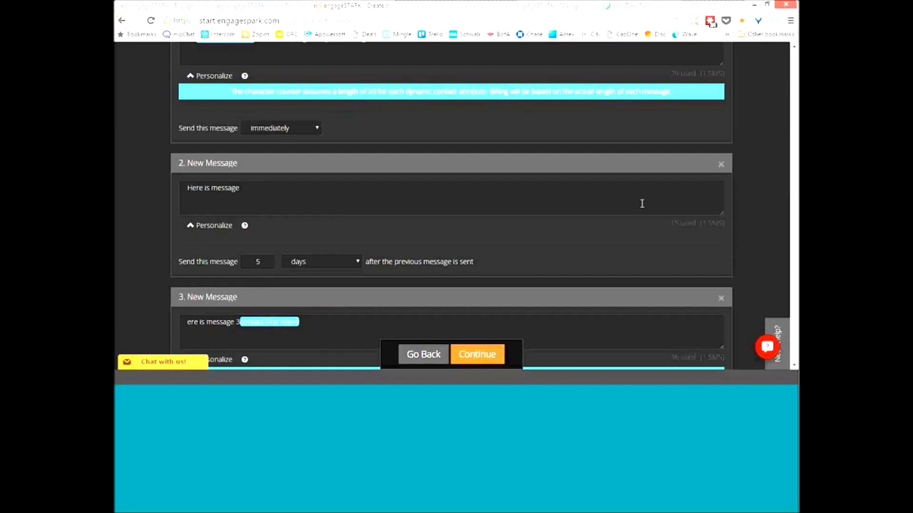
{"action": "left_click", "coordinate": [464, 187]}
{"action": "key", "text": "ctrl+a"}
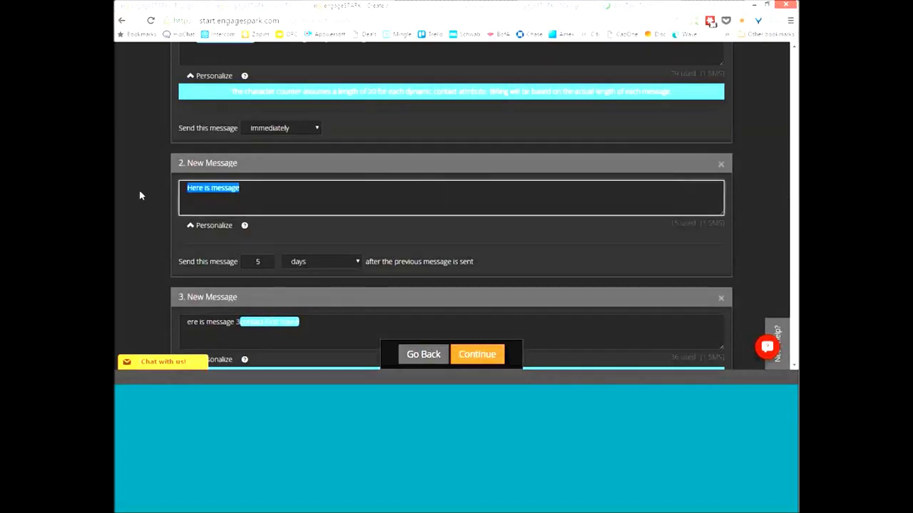
{"action": "key", "text": "BackSpace"}
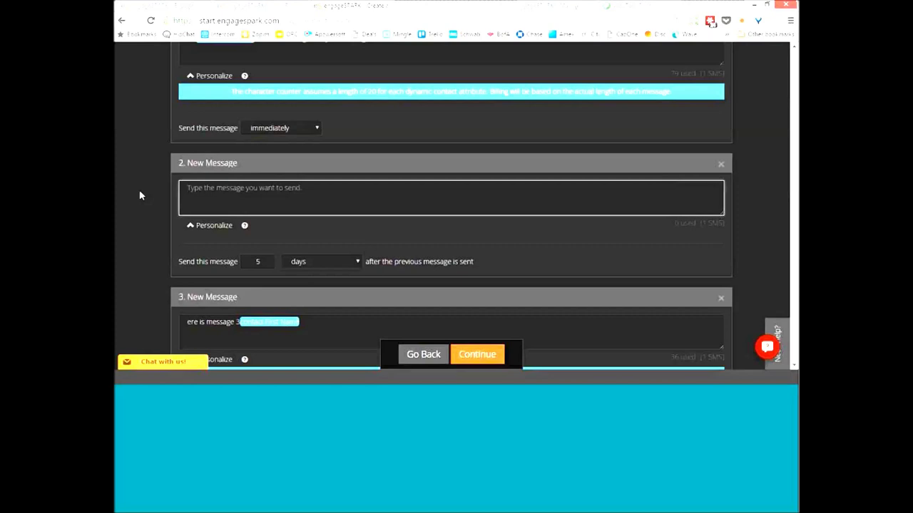
Type and remove test Arabic text in message 2, then go back to engagement type.
{"action": "type", "text": "لیم ی"}
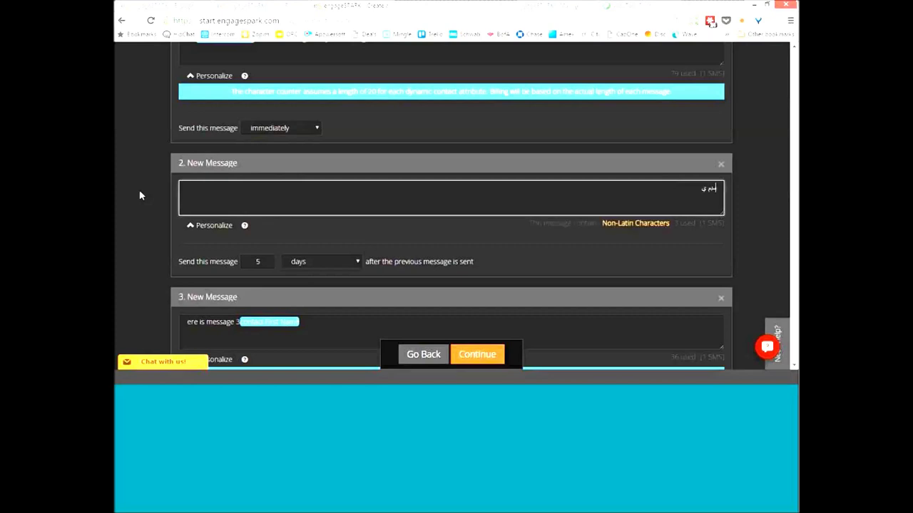
{"action": "type", "text": "سن مس یستن یمکنش مشمکی مشدی مکشن"}
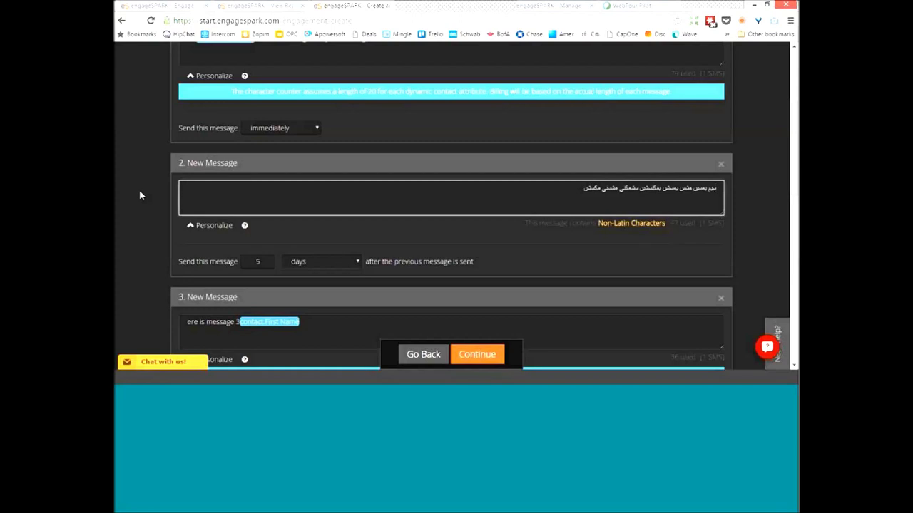
{"action": "key", "text": "ctrl+a"}
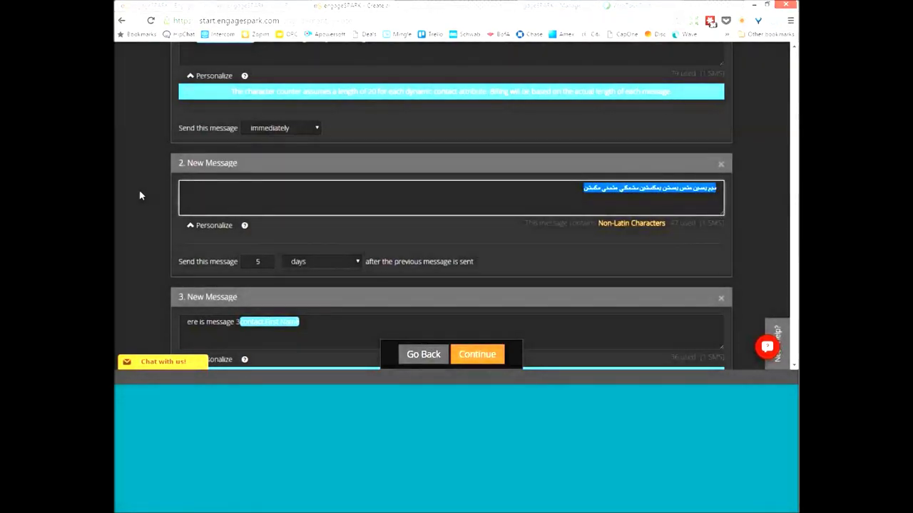
{"action": "key", "text": "BackSpace"}
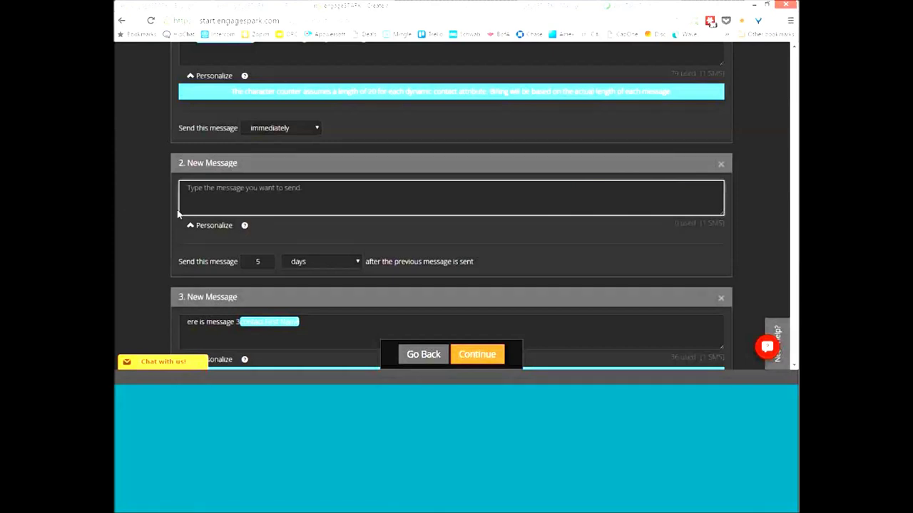
{"action": "left_click", "coordinate": [421, 354]}
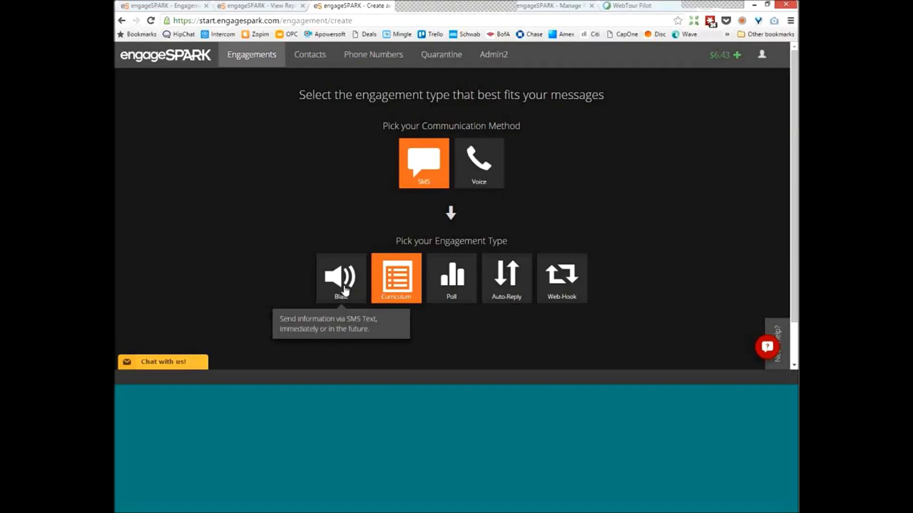
Switch to Poll and write the question 'What is your gender, [First Name]?'.
{"action": "left_click", "coordinate": [443, 276]}
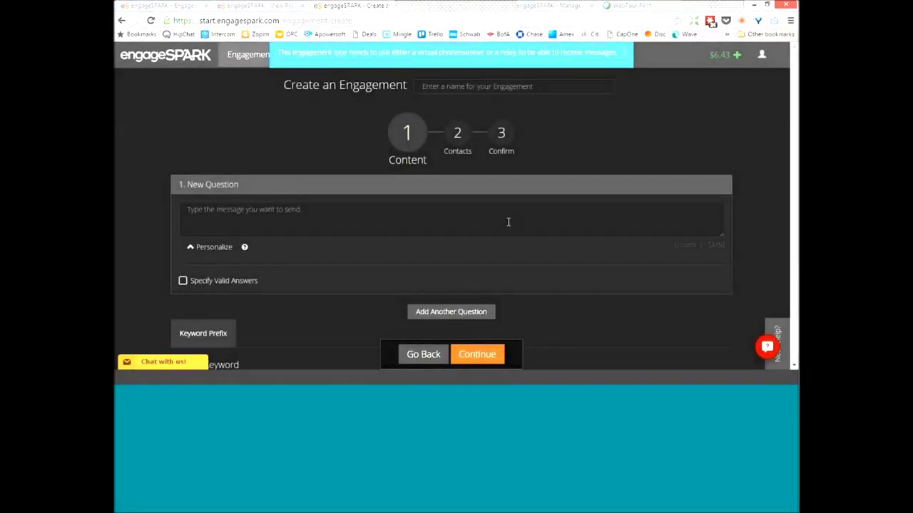
{"action": "left_click", "coordinate": [527, 214]}
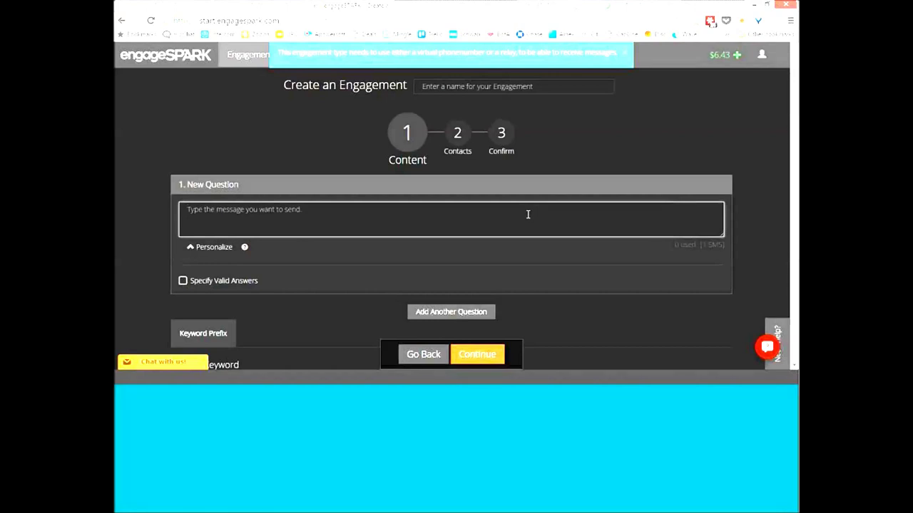
{"action": "type", "text": "What is your gender?"}
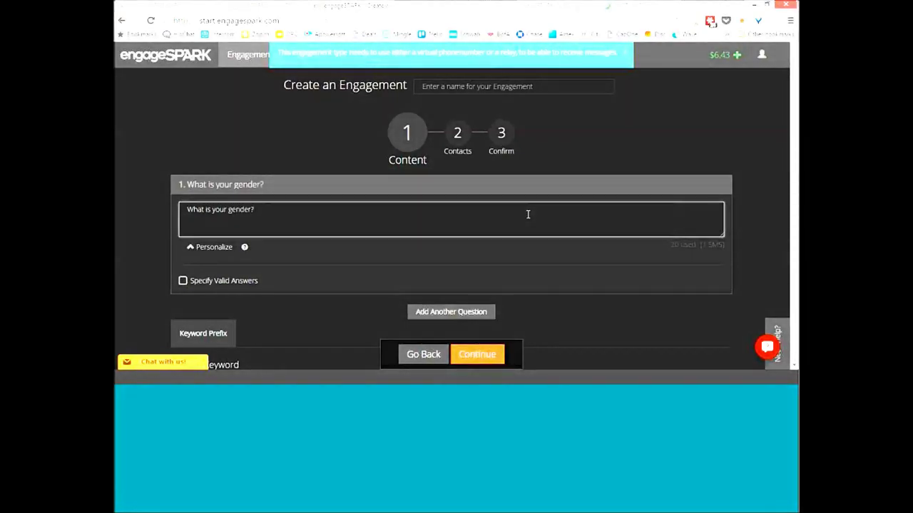
{"action": "key", "text": "BackSpace"}
{"action": "type", "text": ","}
{"action": "left_click", "coordinate": [251, 248]}
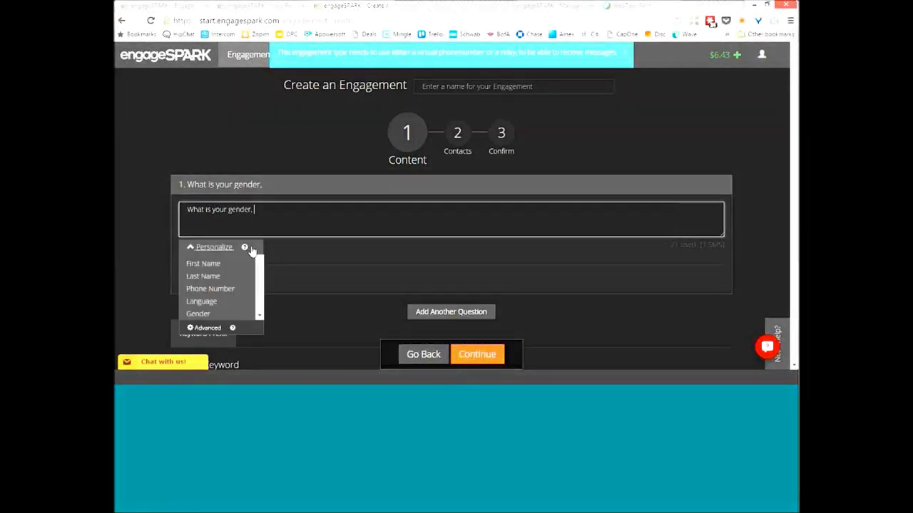
{"action": "left_click", "coordinate": [215, 267]}
{"action": "type", "text": "?"}
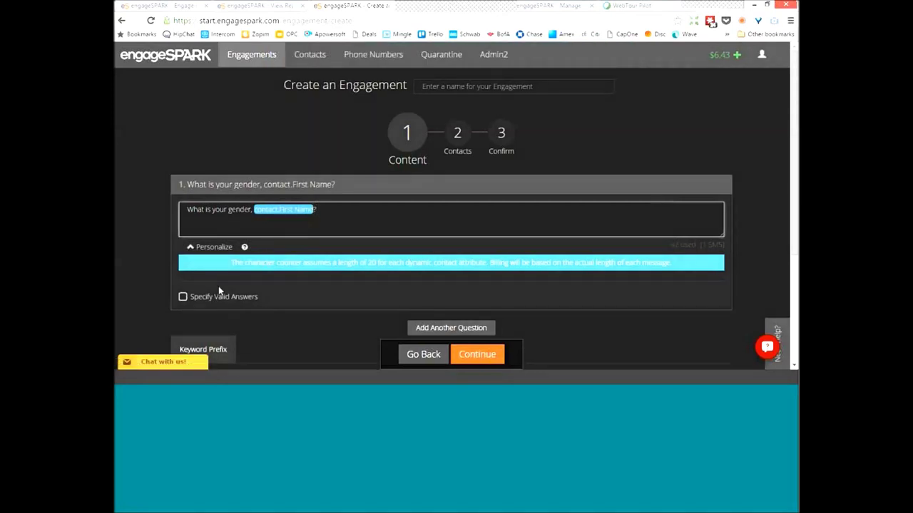
Accept female,male,m,f, reply 'That's not valid, Please reply m or f', allow 4 replies.
{"action": "left_click", "coordinate": [182, 297]}
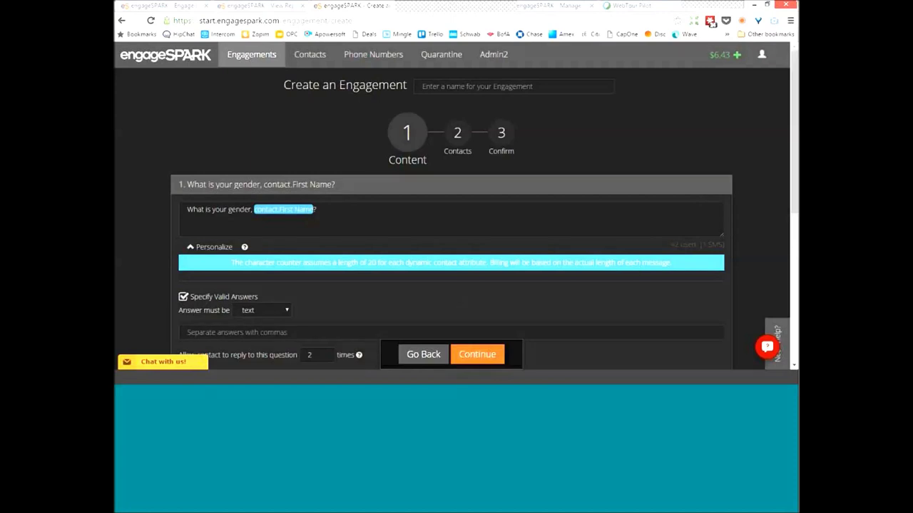
{"action": "scroll", "coordinate": [765, 202], "scroll_direction": "down", "scroll_amount": 1}
{"action": "left_click", "coordinate": [638, 257]}
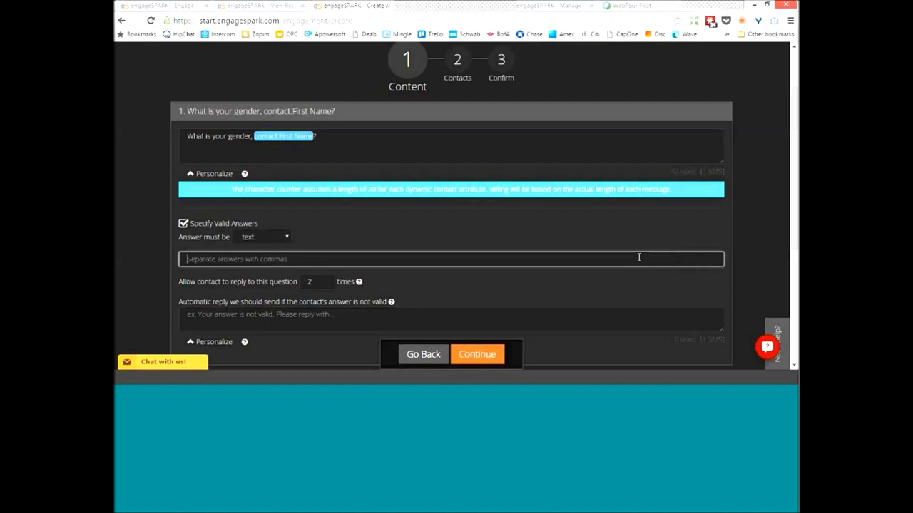
{"action": "type", "text": "f"}
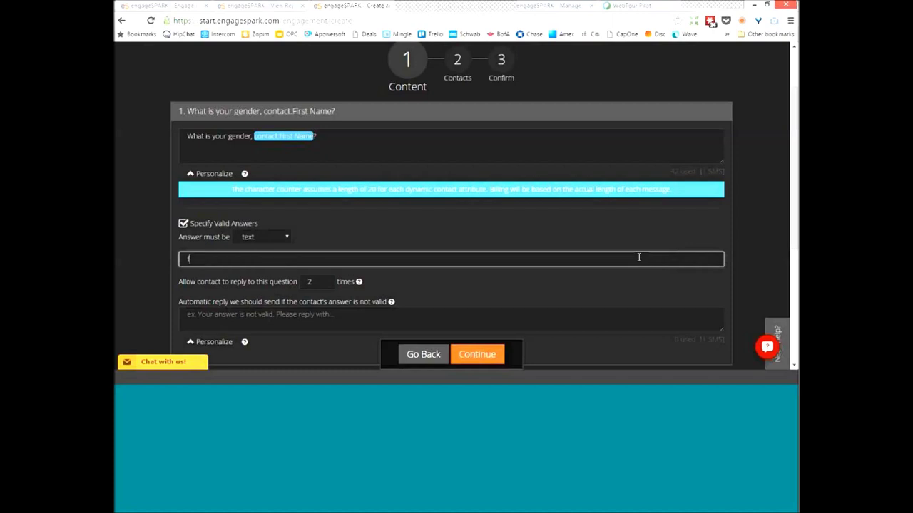
{"action": "type", "text": "emale,male,m,f"}
{"action": "left_click", "coordinate": [465, 313]}
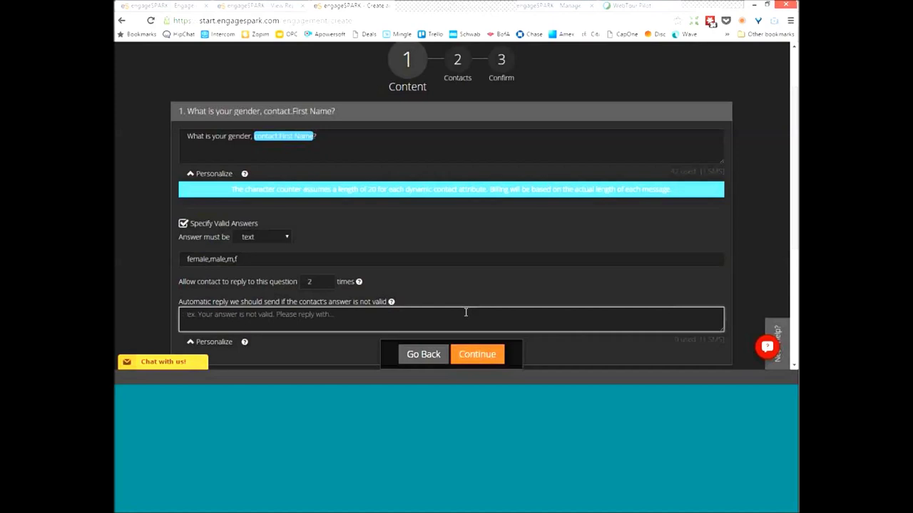
{"action": "type", "text": "Th"}
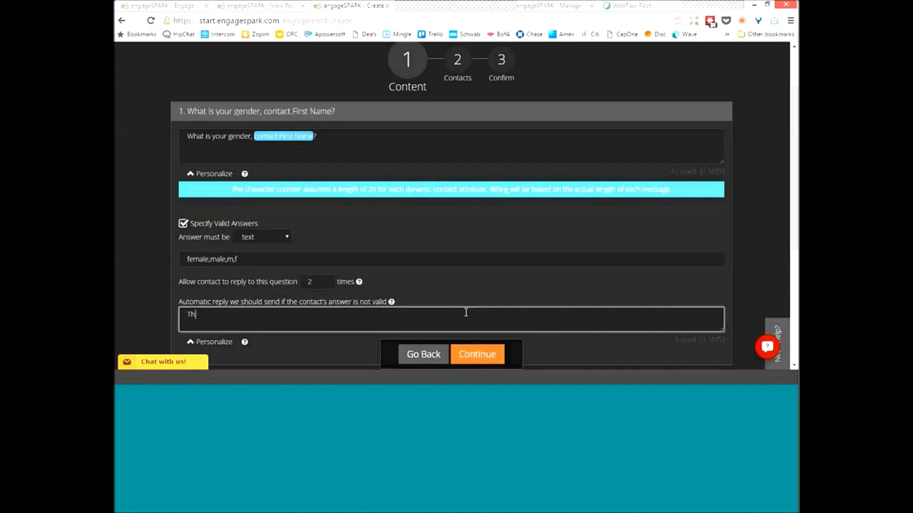
{"action": "type", "text": "at's not valid, Please reply m or f"}
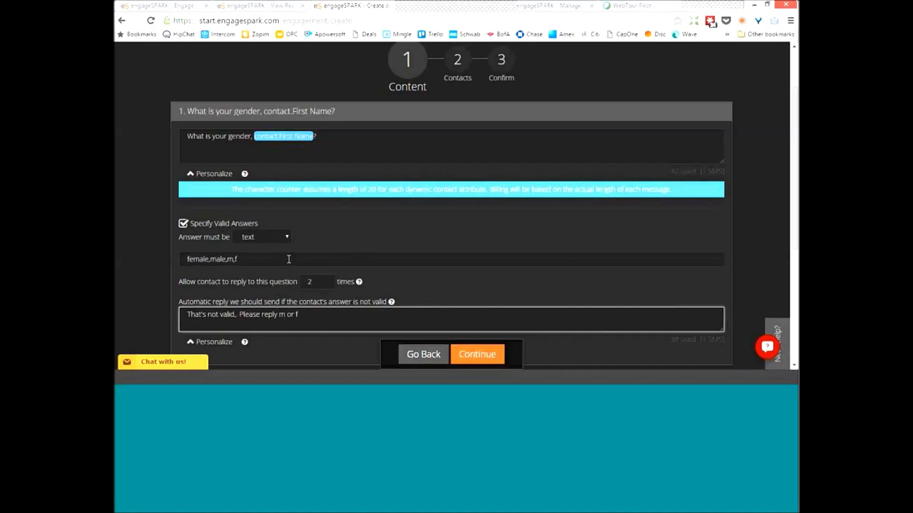
{"action": "left_click", "coordinate": [323, 280]}
{"action": "left_click", "coordinate": [323, 281]}
{"action": "left_click", "coordinate": [364, 260]}
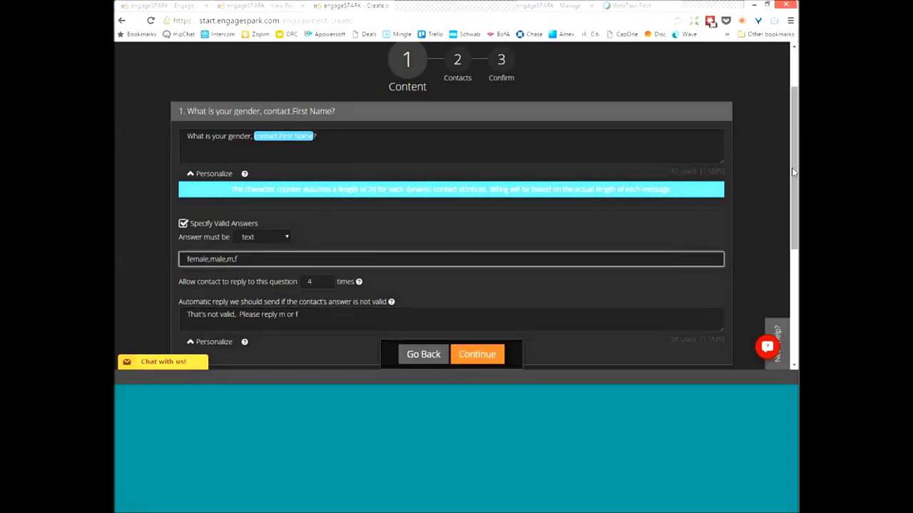
{"action": "scroll", "coordinate": [671, 188], "scroll_direction": "down", "scroll_amount": 1}
Add a second poll question reading 'What is your age?'.
{"action": "scroll", "coordinate": [757, 190], "scroll_direction": "down", "scroll_amount": 1}
{"action": "left_click", "coordinate": [702, 161]}
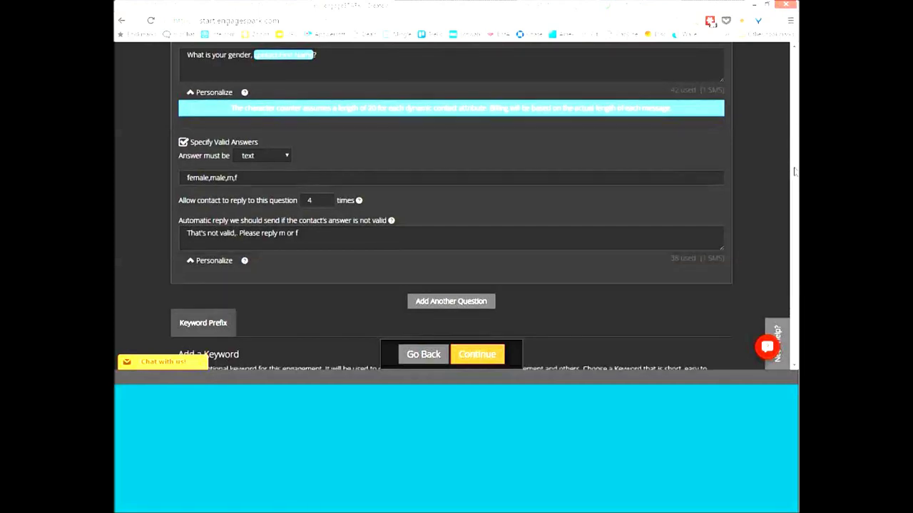
{"action": "scroll", "coordinate": [795, 187], "scroll_direction": "down", "scroll_amount": 1}
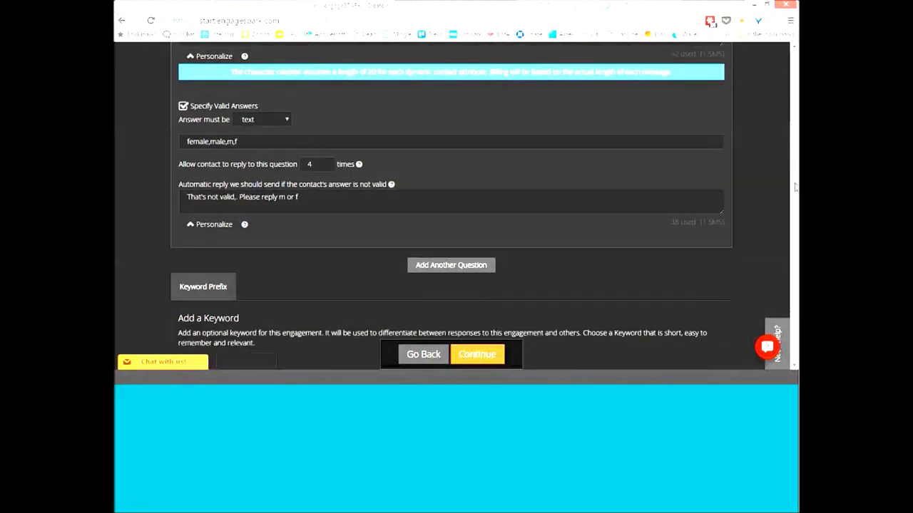
{"action": "scroll", "coordinate": [795, 190], "scroll_direction": "down", "scroll_amount": 1}
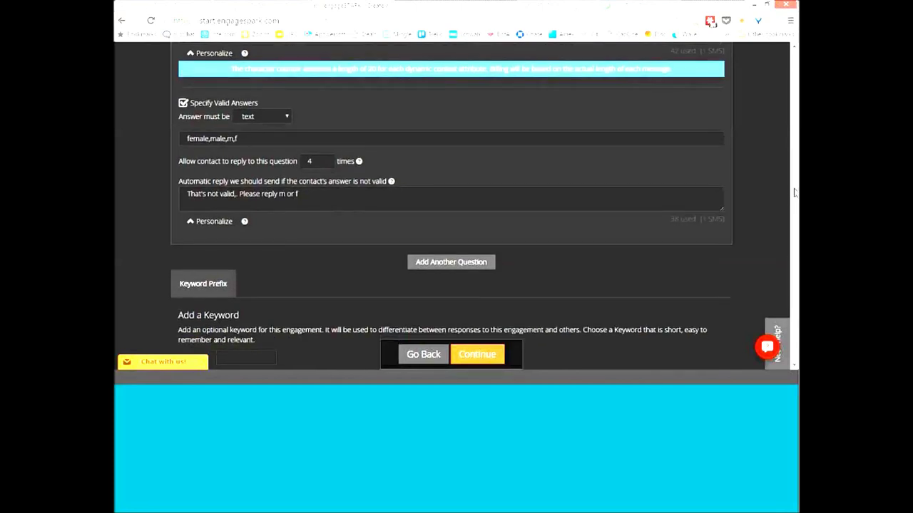
{"action": "scroll", "coordinate": [795, 192], "scroll_direction": "down", "scroll_amount": 1}
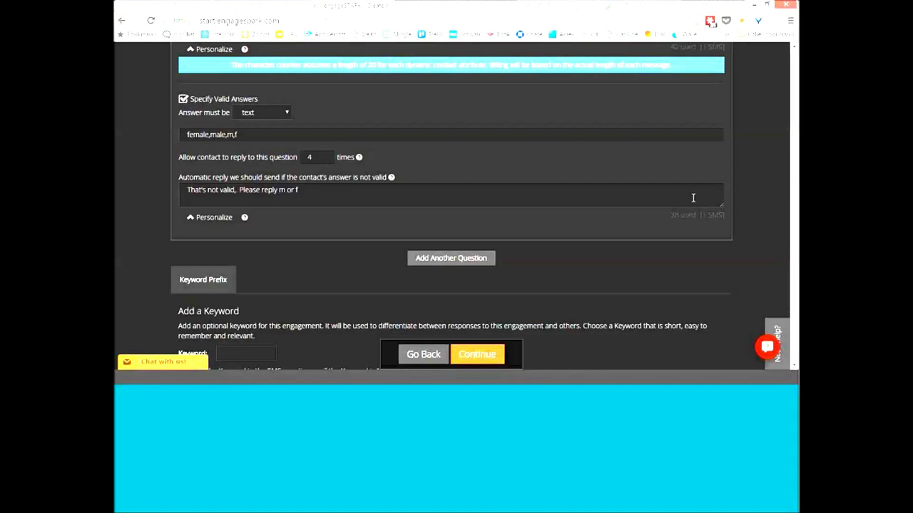
{"action": "left_click", "coordinate": [447, 260]}
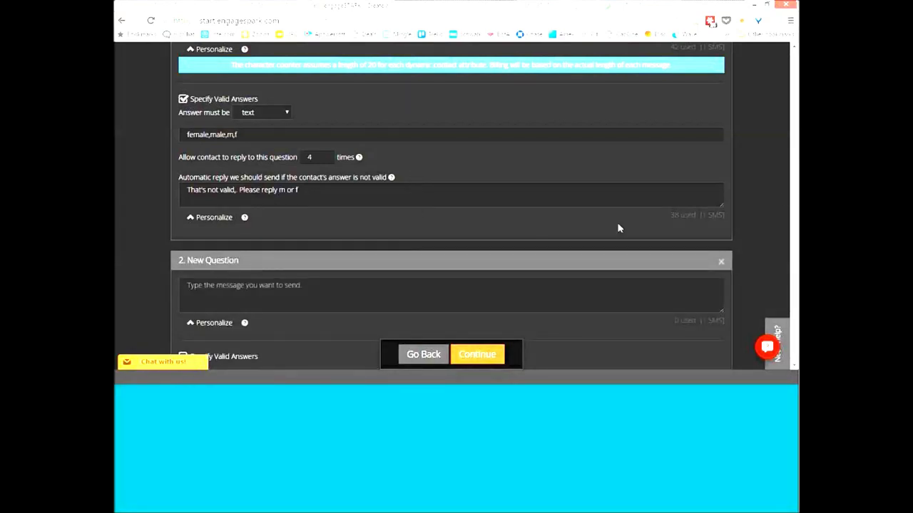
{"action": "scroll", "coordinate": [606, 206], "scroll_direction": "down", "scroll_amount": 3}
{"action": "left_click", "coordinate": [592, 177]}
{"action": "type", "text": "What ios"}
{"action": "key", "text": "BackSpace"}
{"action": "key", "text": "BackSpace"}
{"action": "key", "text": "BackSpace"}
{"action": "type", "text": "s your age?"}
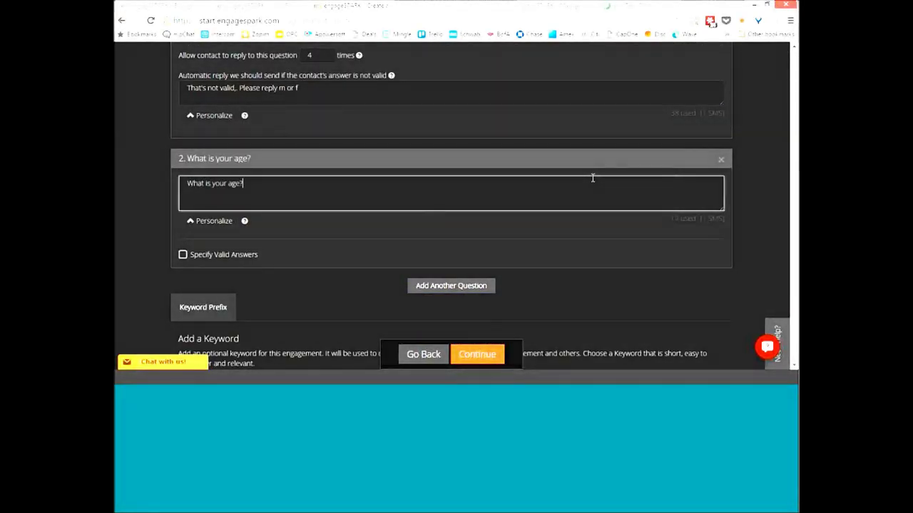
Require a number answer between 18 and 100, replying 'thats not valid' otherwise.
{"action": "left_click", "coordinate": [229, 258]}
{"action": "left_click", "coordinate": [264, 268]}
{"action": "left_click", "coordinate": [260, 289]}
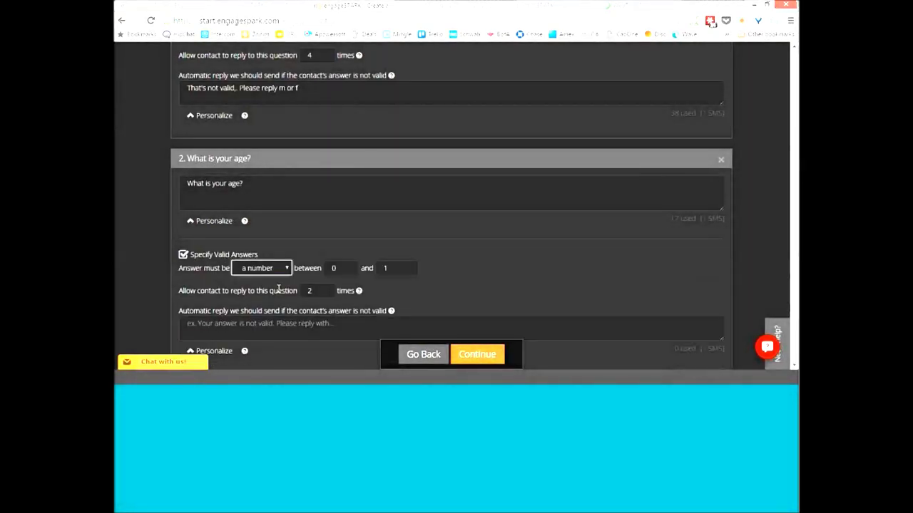
{"action": "double_click", "coordinate": [335, 269]}
{"action": "type", "text": "18"}
{"action": "key", "text": "Tab"}
{"action": "type", "text": "100"}
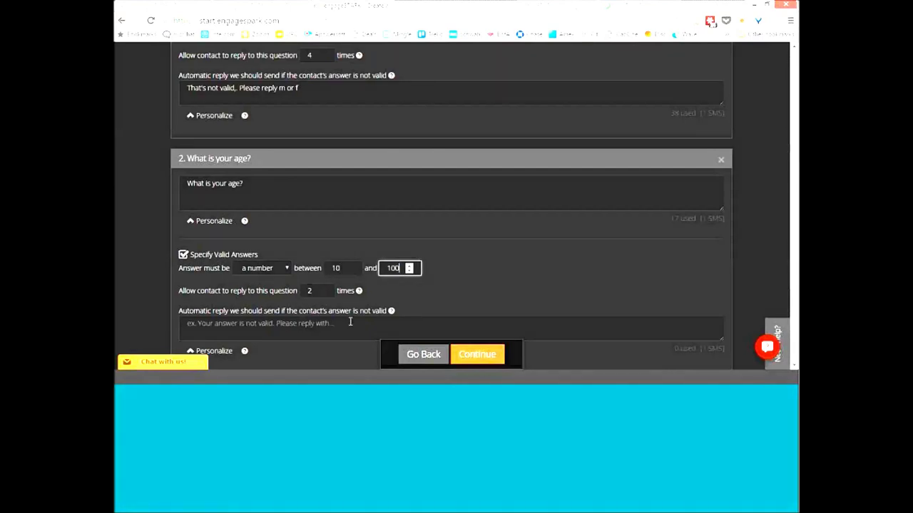
{"action": "left_click", "coordinate": [350, 322]}
{"action": "type", "text": "thats not valid"}
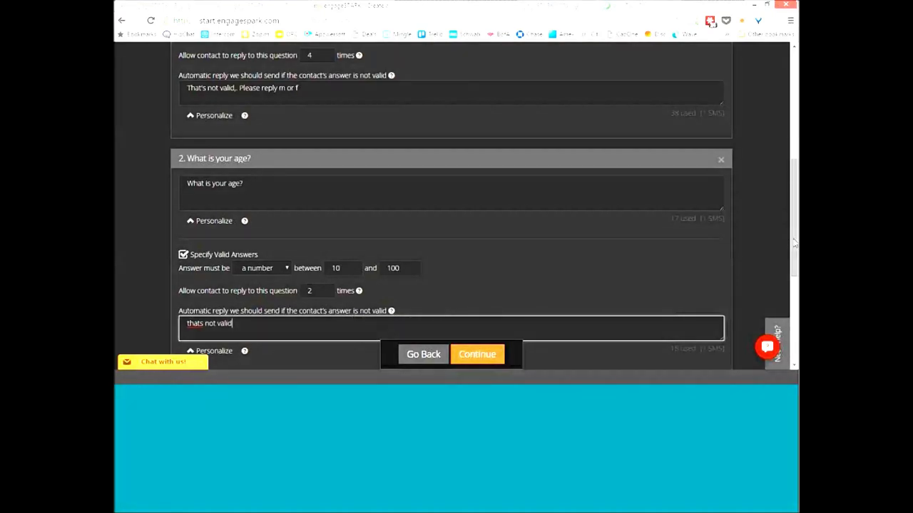
Continue to contacts, tick the first two listed contacts, and proceed to Confirm.
{"action": "scroll", "coordinate": [539, 329], "scroll_direction": "up", "scroll_amount": 2}
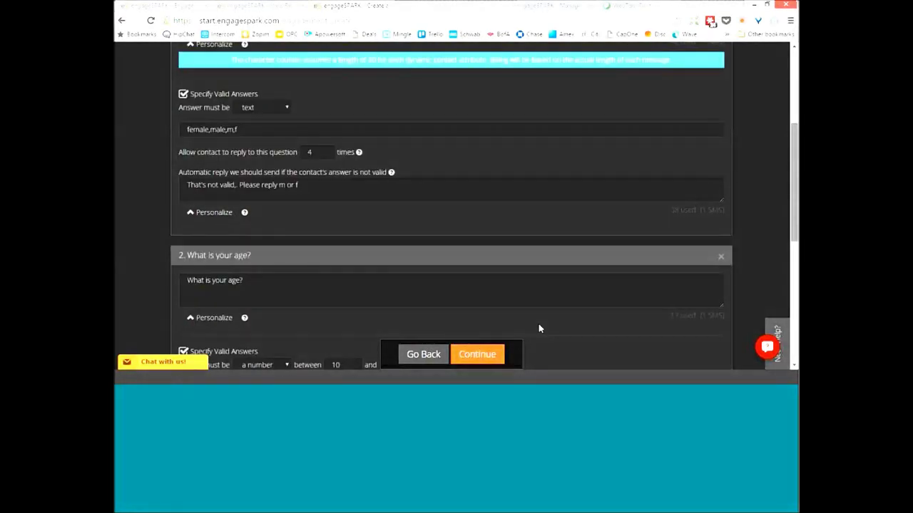
{"action": "scroll", "coordinate": [539, 328], "scroll_direction": "up", "scroll_amount": 4}
{"action": "left_click", "coordinate": [483, 356]}
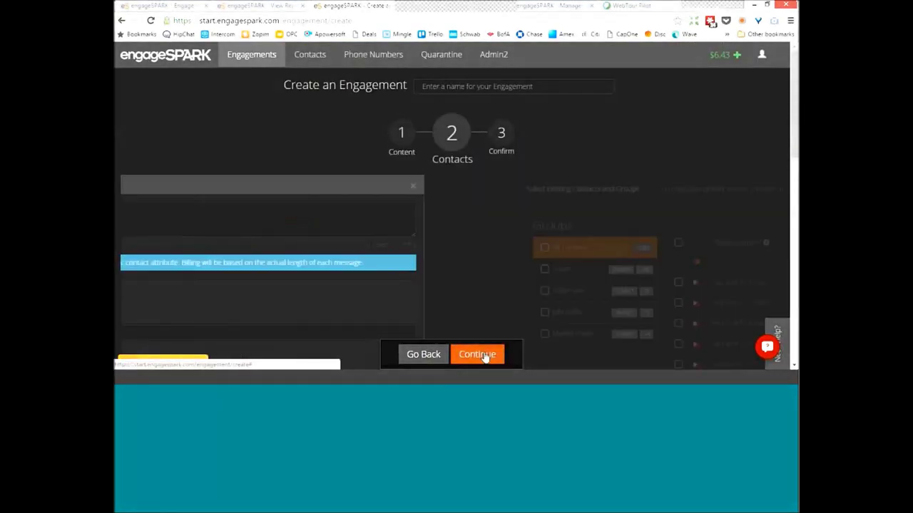
{"action": "left_click", "coordinate": [324, 283]}
{"action": "left_click", "coordinate": [325, 304]}
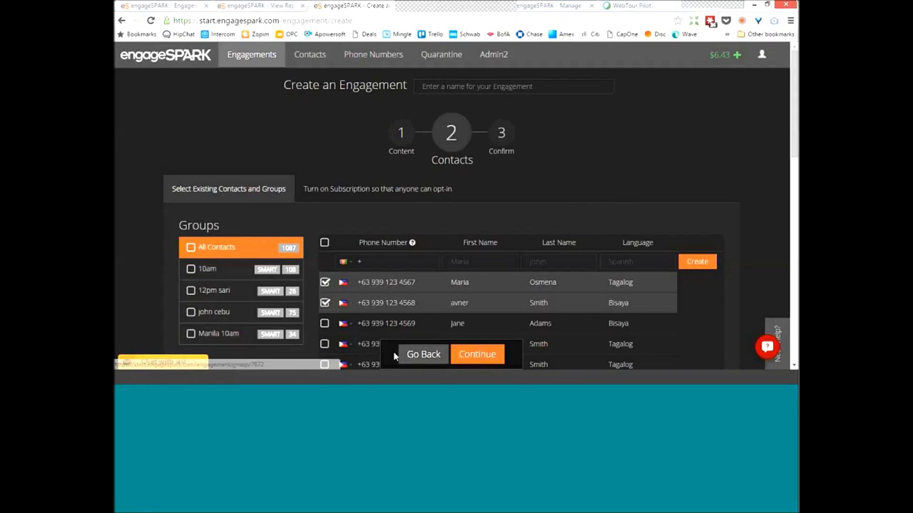
{"action": "left_click", "coordinate": [470, 360]}
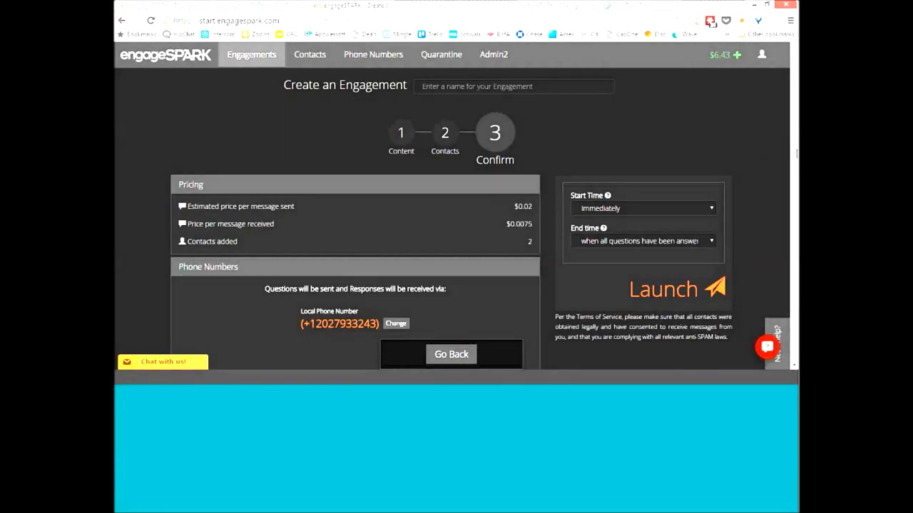
{"action": "scroll", "coordinate": [794, 179], "scroll_direction": "down", "scroll_amount": 1}
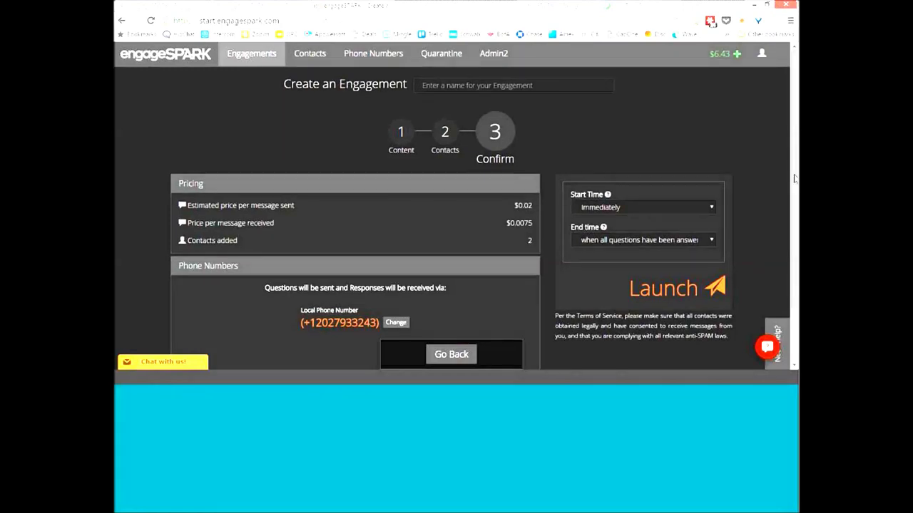
{"action": "scroll", "coordinate": [540, 253], "scroll_direction": "down", "scroll_amount": 1}
{"action": "scroll", "coordinate": [540, 253], "scroll_direction": "down", "scroll_amount": 1}
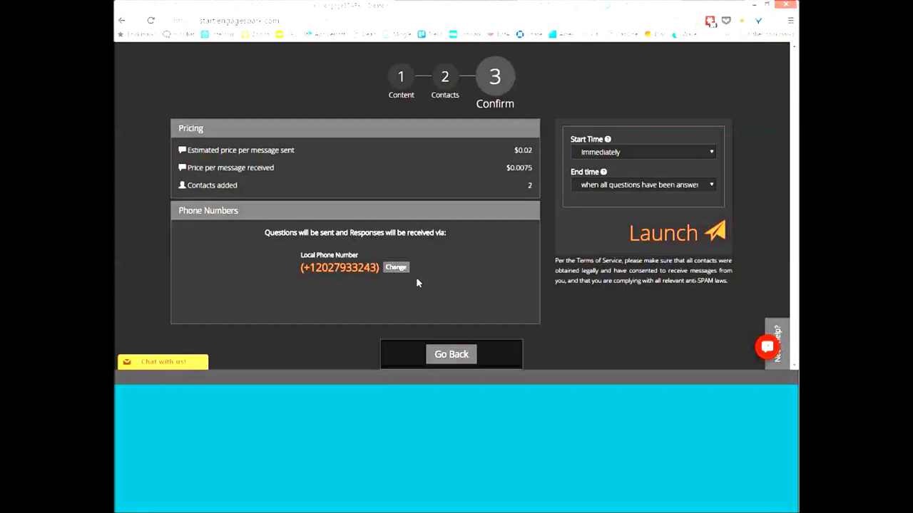
{"action": "left_click", "coordinate": [394, 268]}
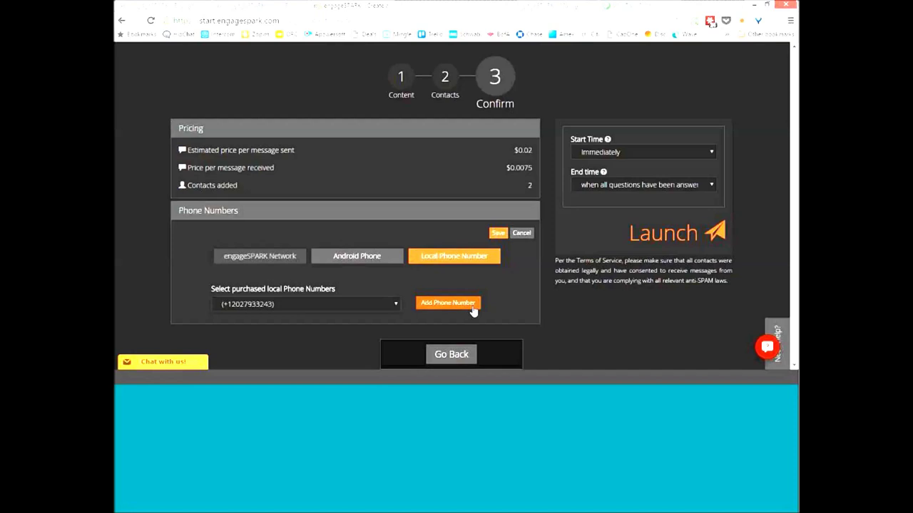
{"action": "left_click", "coordinate": [362, 261]}
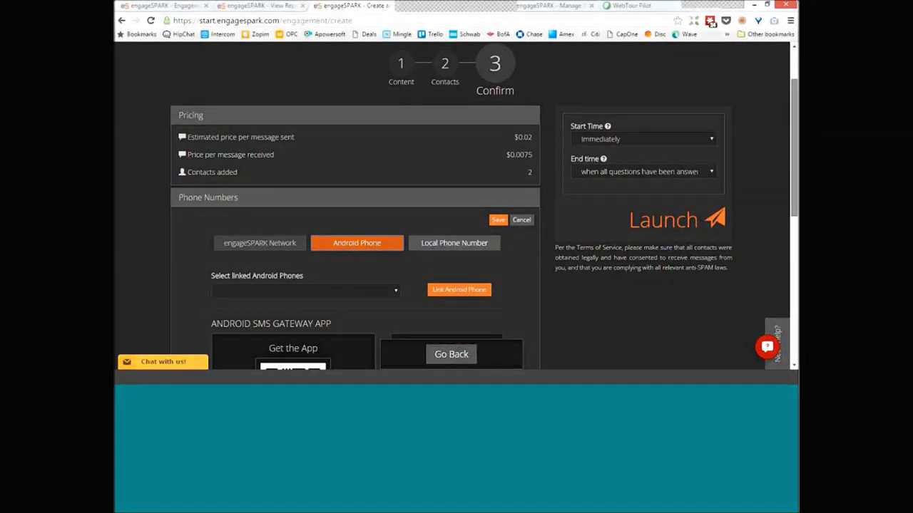
{"action": "scroll", "coordinate": [457, 214], "scroll_direction": "down", "scroll_amount": 2}
{"action": "scroll", "coordinate": [525, 199], "scroll_direction": "up", "scroll_amount": 2}
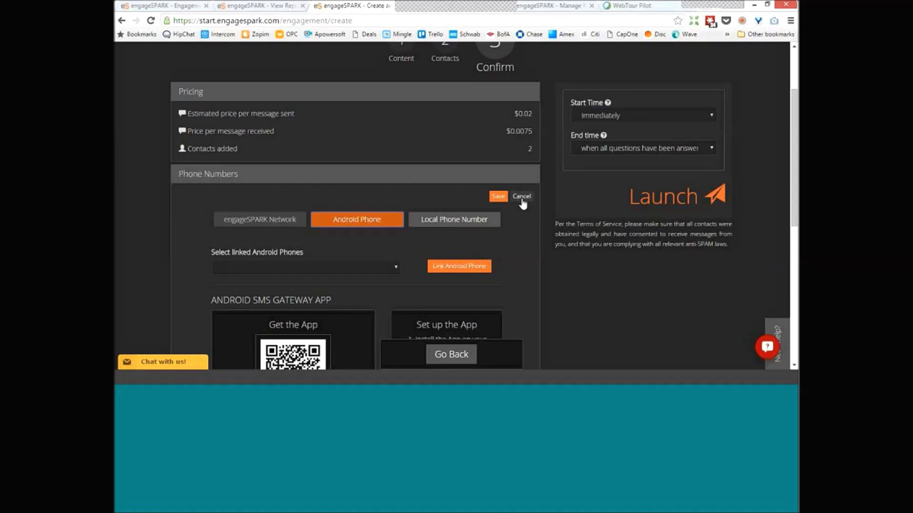
{"action": "left_click", "coordinate": [521, 198]}
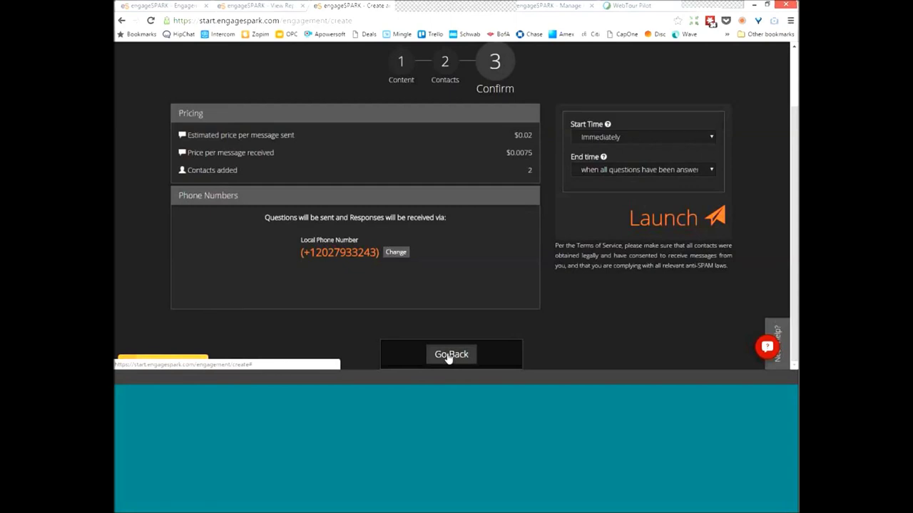
{"action": "left_click", "coordinate": [448, 356]}
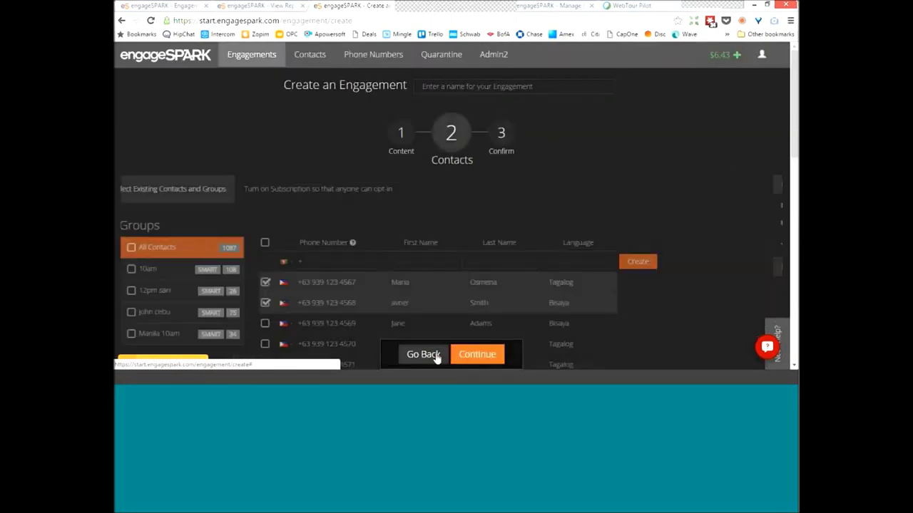
{"action": "left_click", "coordinate": [425, 357]}
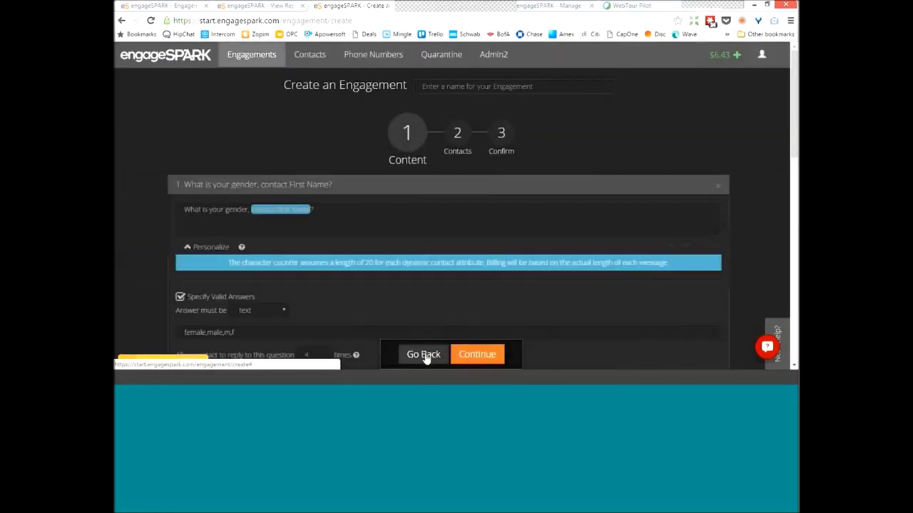
{"action": "left_click", "coordinate": [467, 355]}
{"action": "left_click", "coordinate": [467, 355]}
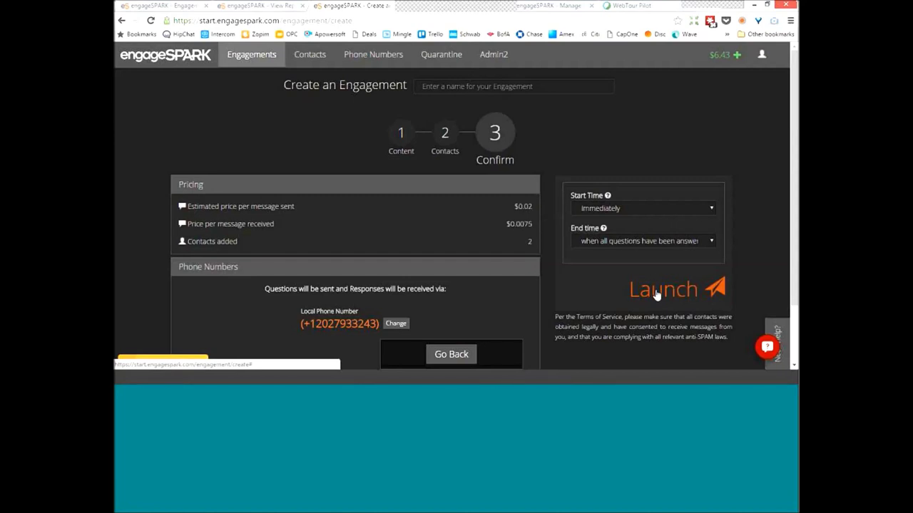
{"action": "left_click", "coordinate": [646, 211]}
{"action": "left_click", "coordinate": [646, 233]}
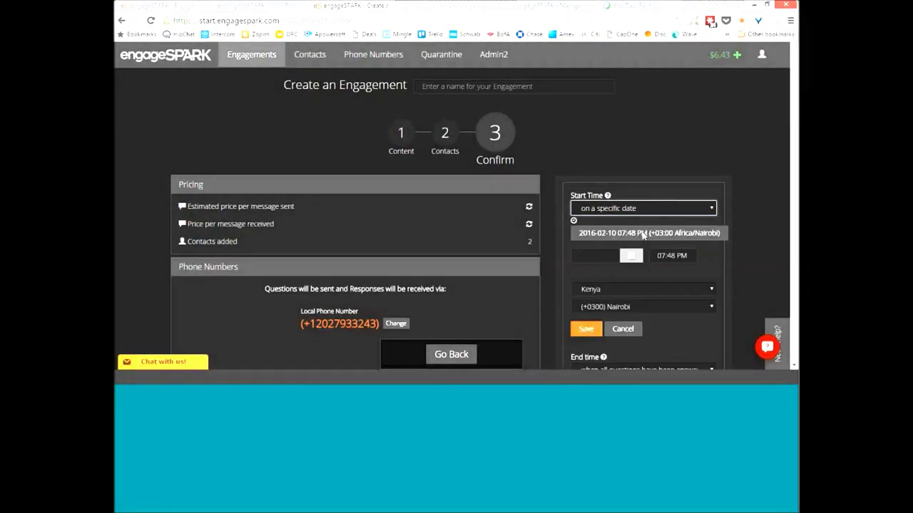
{"action": "left_click", "coordinate": [632, 256]}
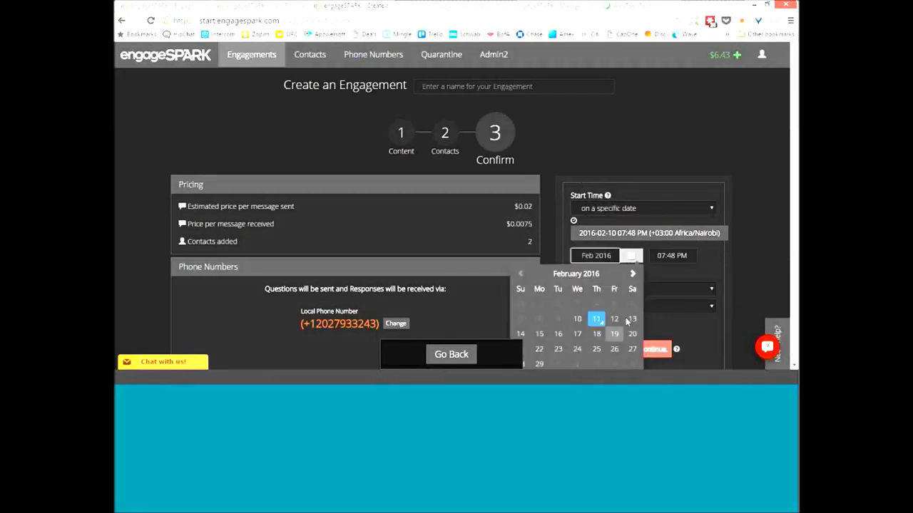
{"action": "left_click", "coordinate": [653, 277]}
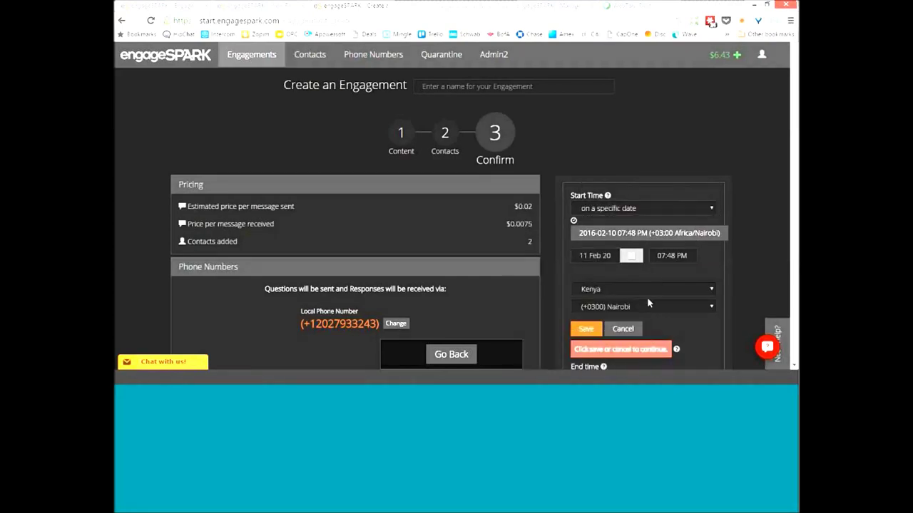
{"action": "left_click", "coordinate": [617, 329]}
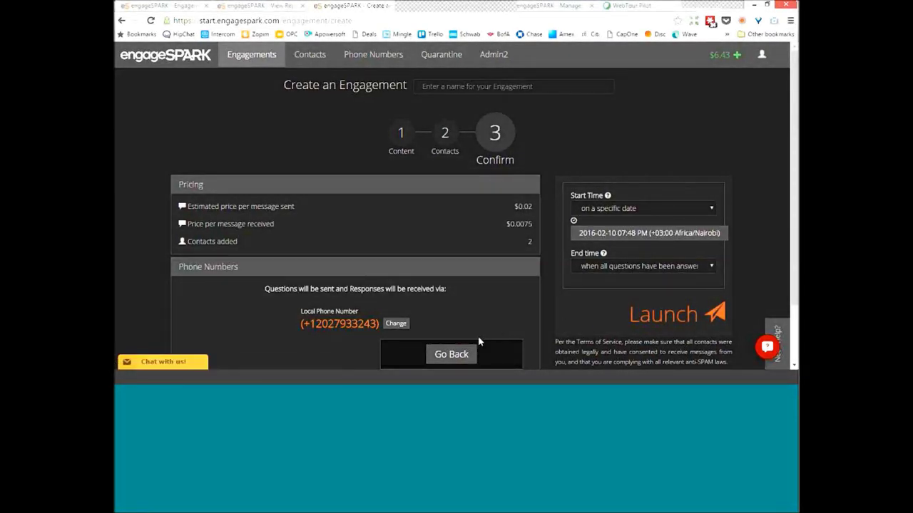
Step back to the engagement-type picker and make the engagement an SMS Auto-Reply.
{"action": "left_click", "coordinate": [449, 366]}
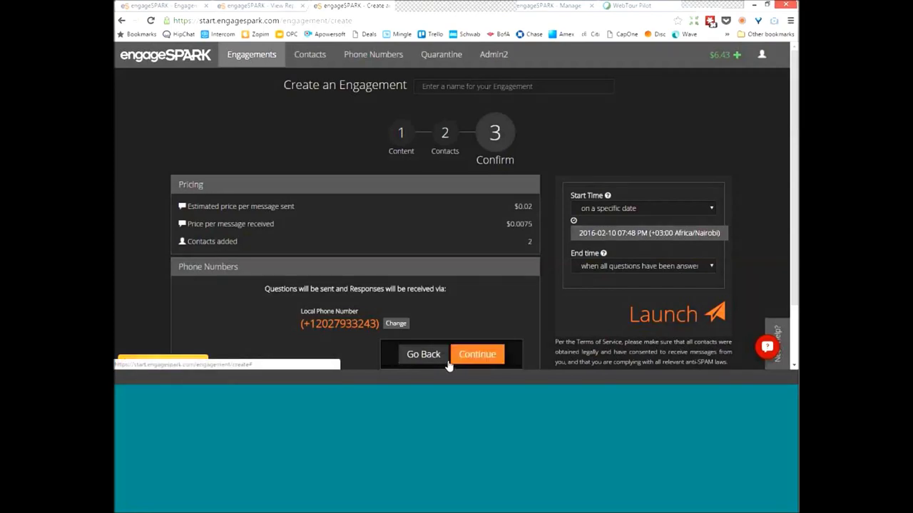
{"action": "left_click", "coordinate": [424, 355]}
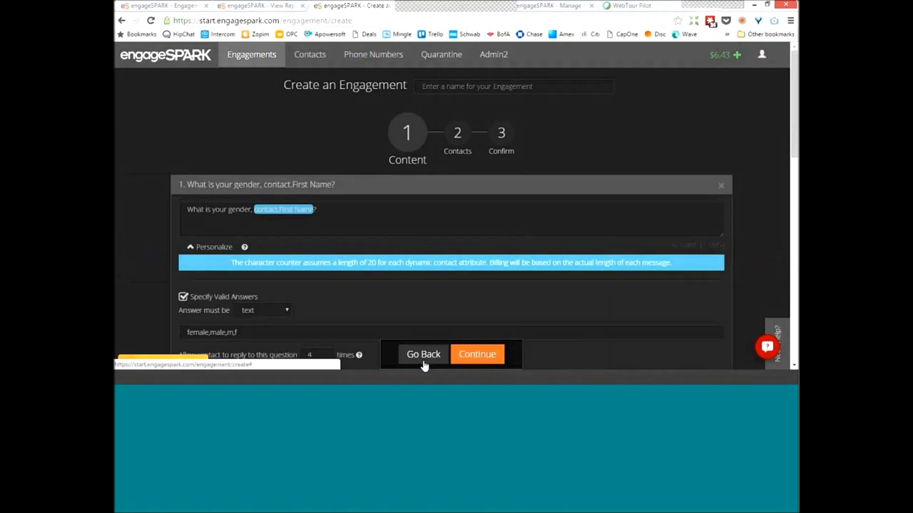
{"action": "left_click", "coordinate": [423, 356]}
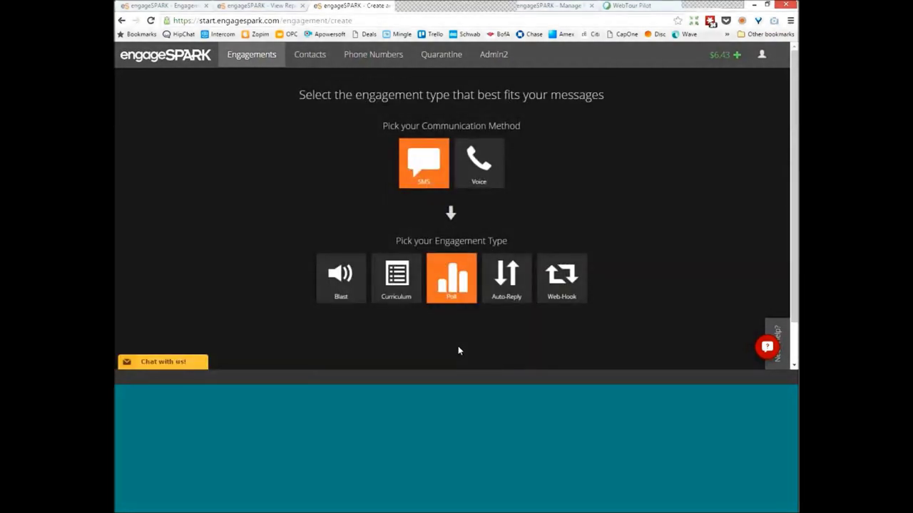
{"action": "left_click", "coordinate": [502, 286]}
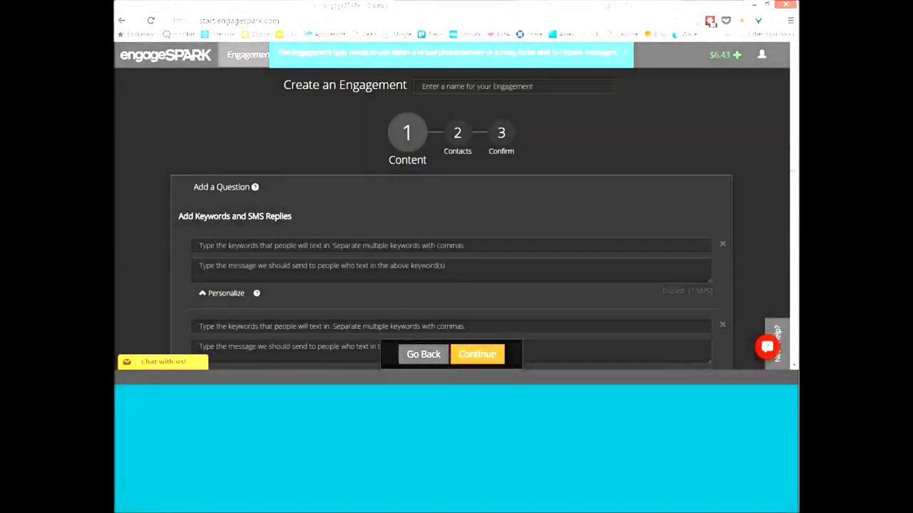
Add keyword 'malaria' replying 'always sleep under a bednet to avoid makaria'.
{"action": "scroll", "coordinate": [673, 170], "scroll_direction": "down", "scroll_amount": 2}
{"action": "left_click", "coordinate": [623, 148]}
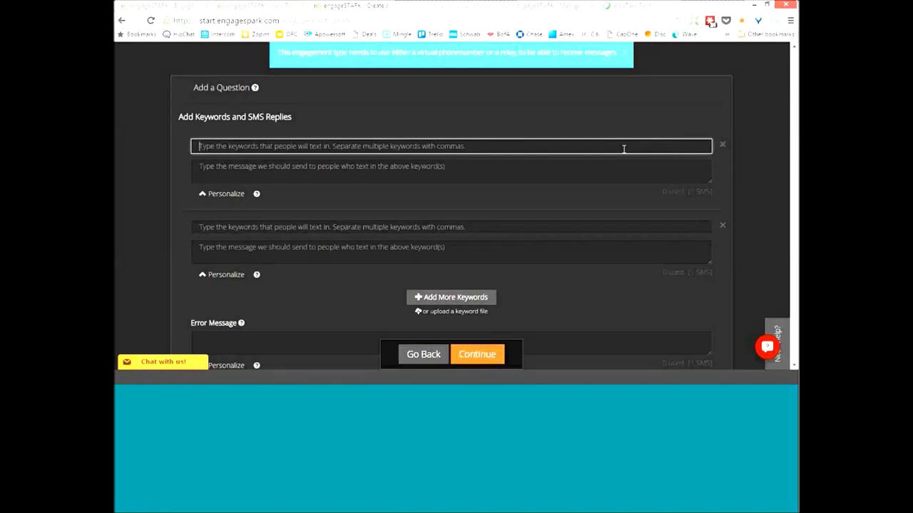
{"action": "type", "text": "malaria"}
{"action": "key", "text": "Tab"}
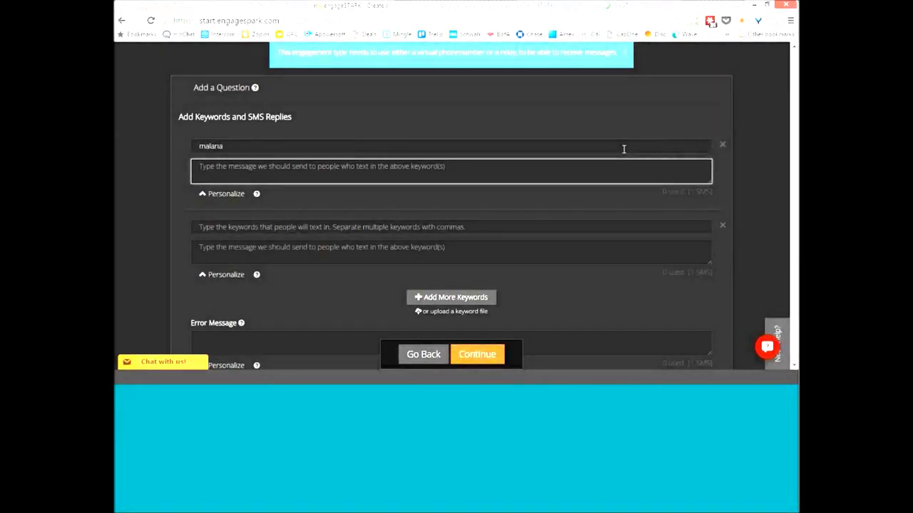
{"action": "type", "text": "always sleep undr"}
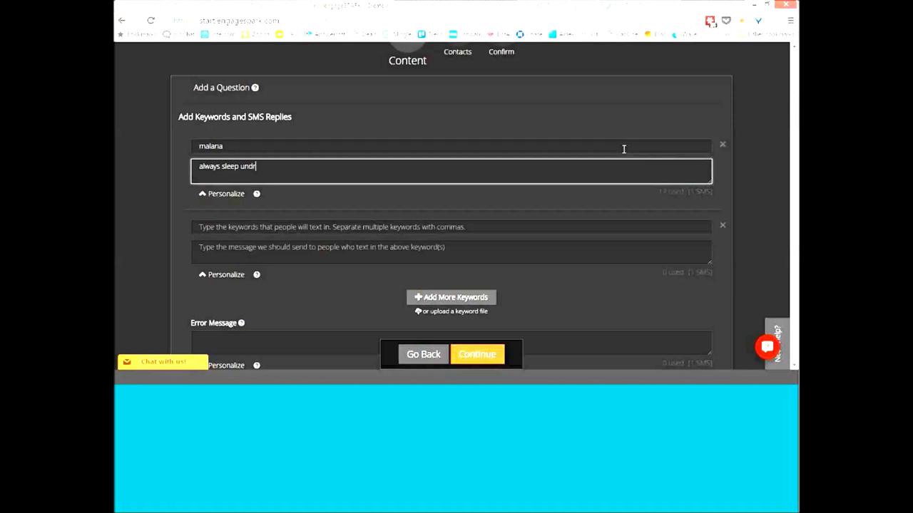
{"action": "key", "text": "BackSpace"}
{"action": "type", "text": "er a bednet to avoid makaria"}
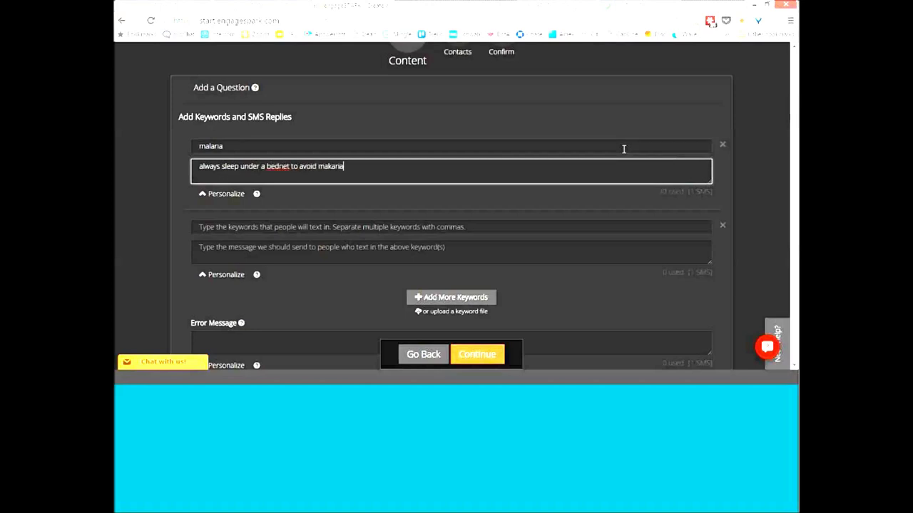
{"action": "left_click", "coordinate": [408, 227]}
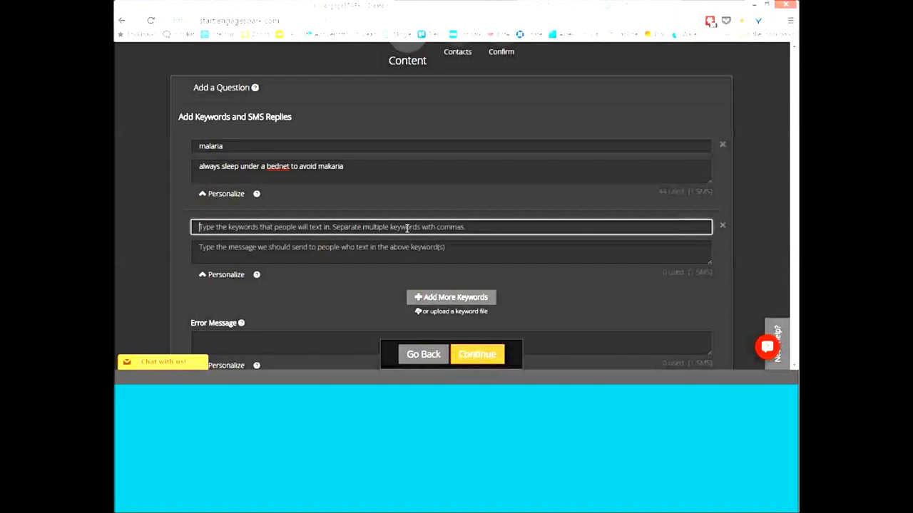
Add a second keyword 'savings' replying 'always save $1 day'.
{"action": "type", "text": "savings"}
{"action": "key", "text": "Tab"}
{"action": "type", "text": "always save $1 day"}
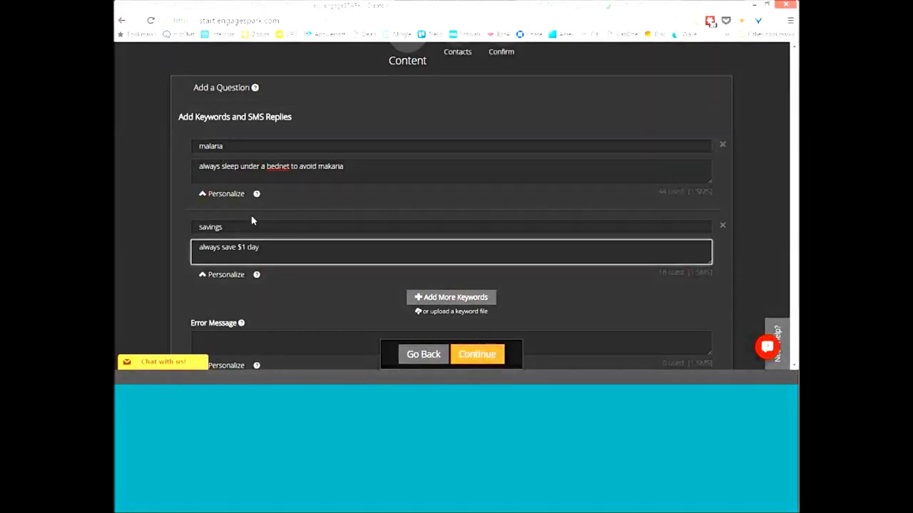
Look over the insertable contact fields, then rename the first keyword to 'balance'.
{"action": "left_click", "coordinate": [232, 195]}
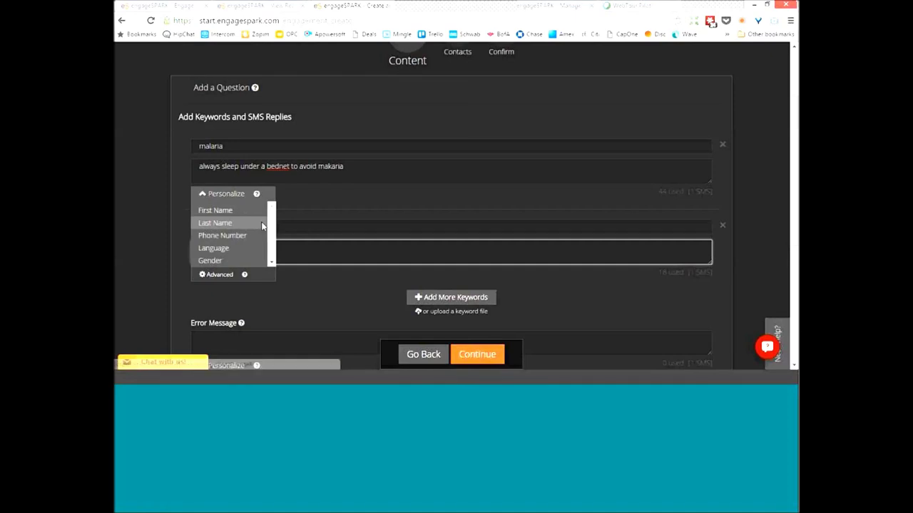
{"action": "scroll", "coordinate": [270, 236], "scroll_direction": "down", "scroll_amount": 3}
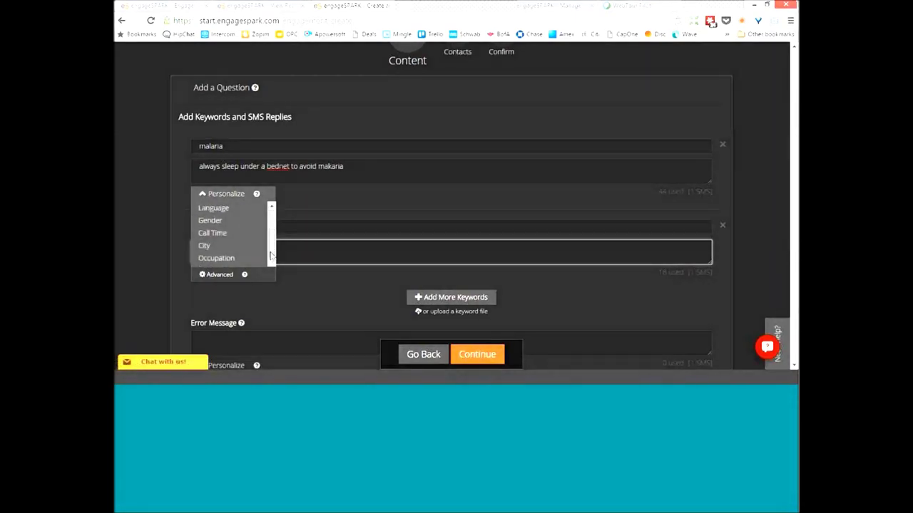
{"action": "left_click_drag", "start_coordinate": [265, 146], "coordinate": [153, 135]}
{"action": "type", "text": "balance"}
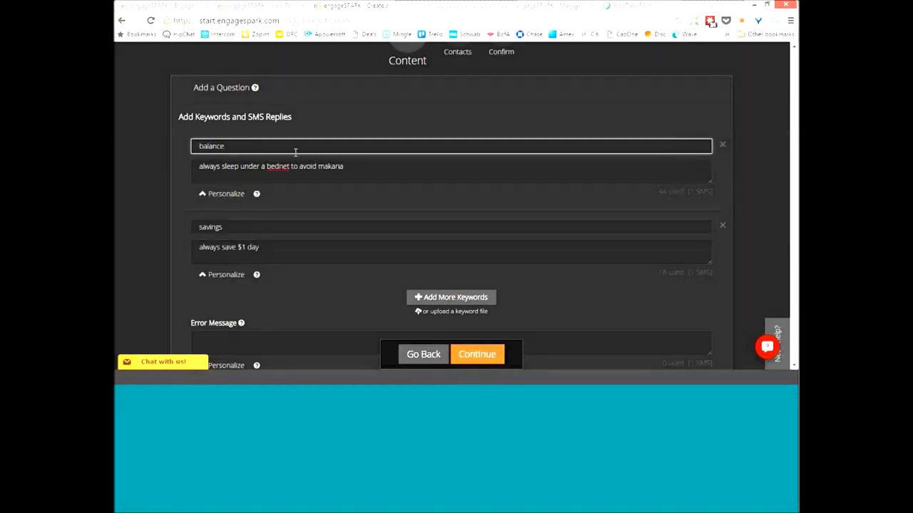
Replace the balance reply with a 'Hi' greeting followed by the contact's First Name.
{"action": "left_click_drag", "start_coordinate": [357, 165], "coordinate": [171, 148]}
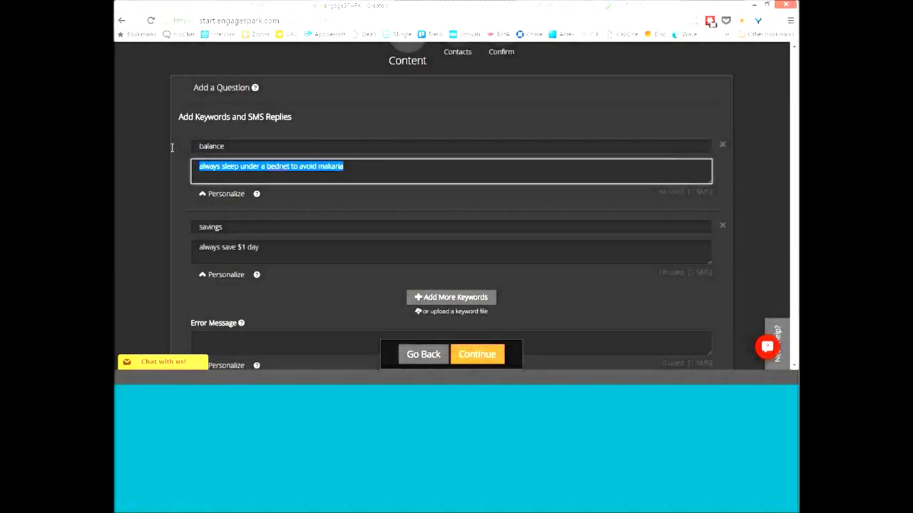
{"action": "key", "text": "BackSpace"}
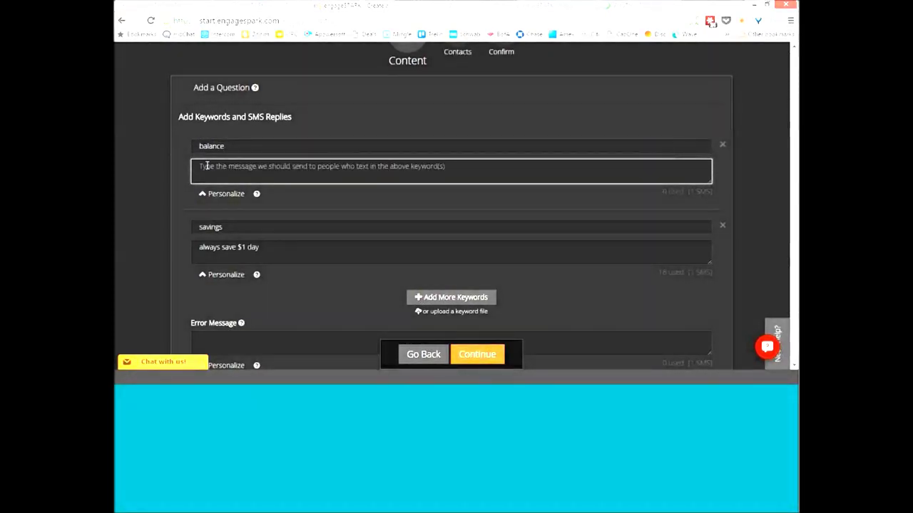
{"action": "type", "text": "I"}
{"action": "key", "text": "BackSpace"}
{"action": "type", "text": "Hio"}
{"action": "left_click", "coordinate": [218, 196]}
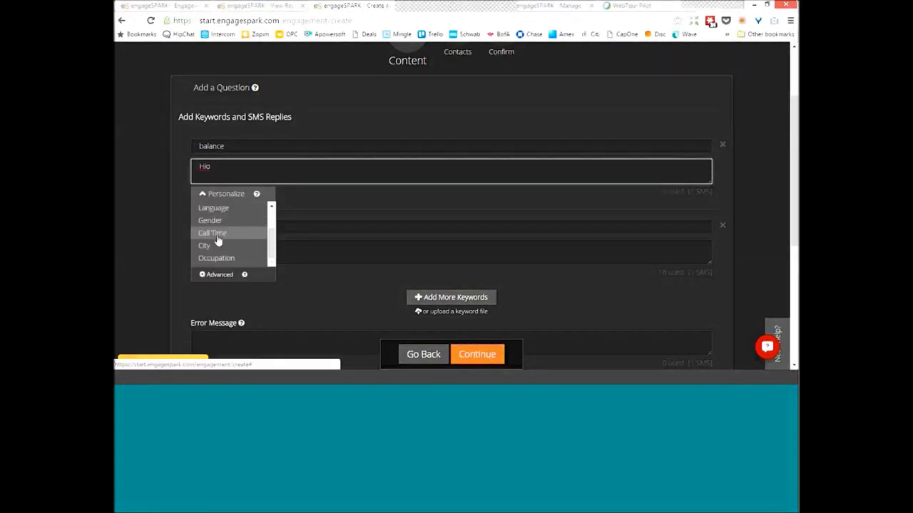
{"action": "scroll", "coordinate": [274, 213], "scroll_direction": "up", "scroll_amount": 3}
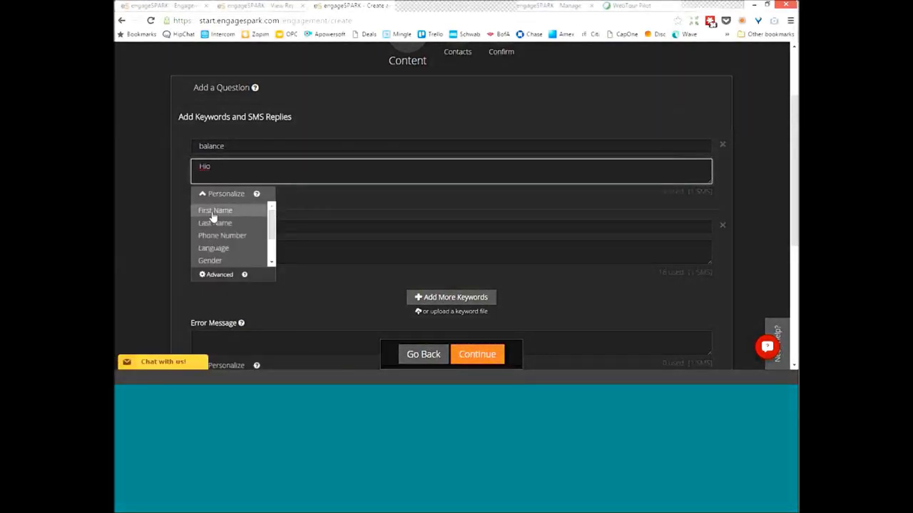
{"action": "left_click", "coordinate": [214, 211]}
Append ', your balance is' plus the City field, then add another keyword row.
{"action": "type", "text": ", your balance is"}
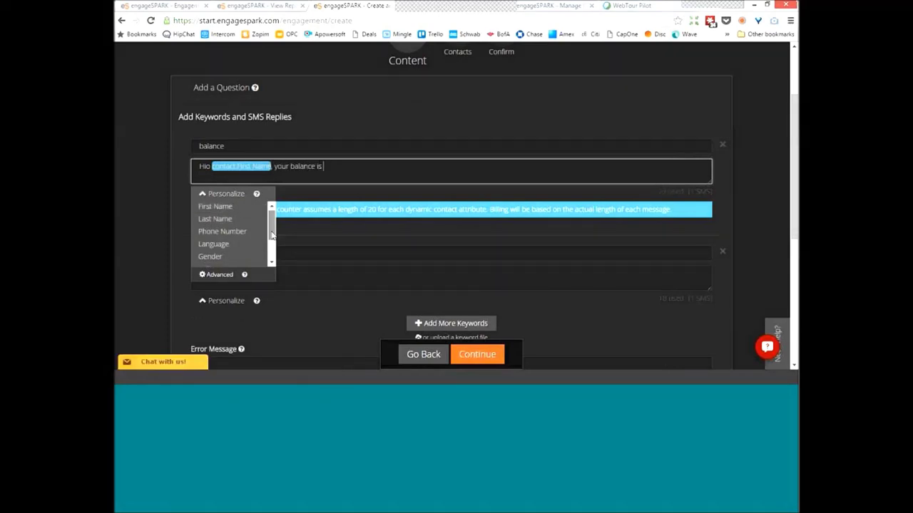
{"action": "scroll", "coordinate": [224, 243], "scroll_direction": "down", "scroll_amount": 2}
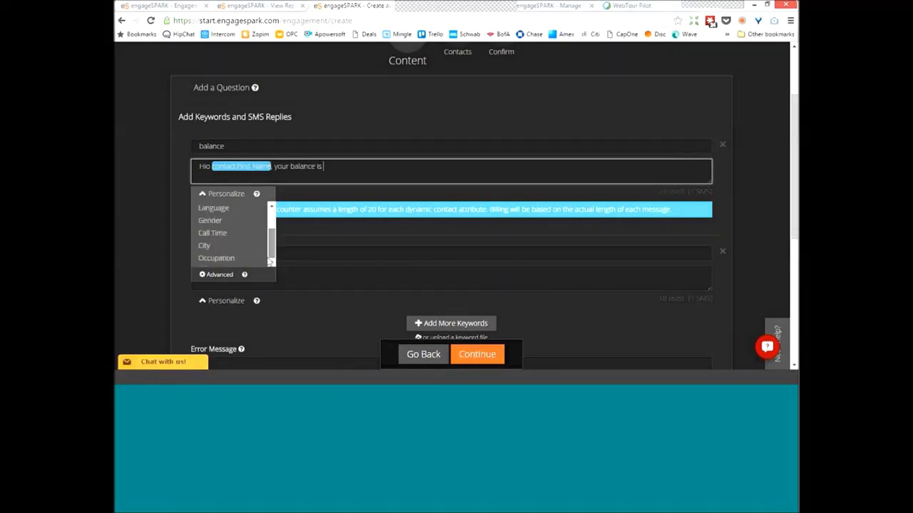
{"action": "left_click", "coordinate": [216, 243]}
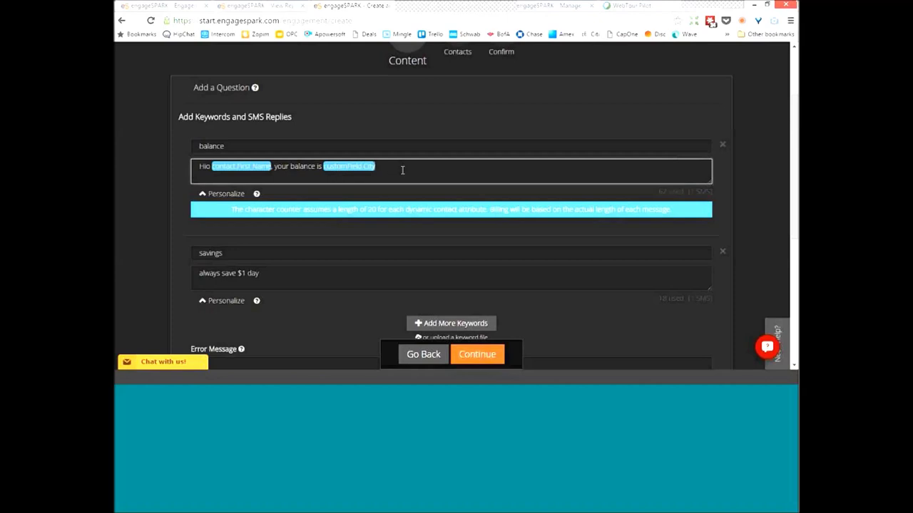
{"action": "left_click", "coordinate": [464, 323]}
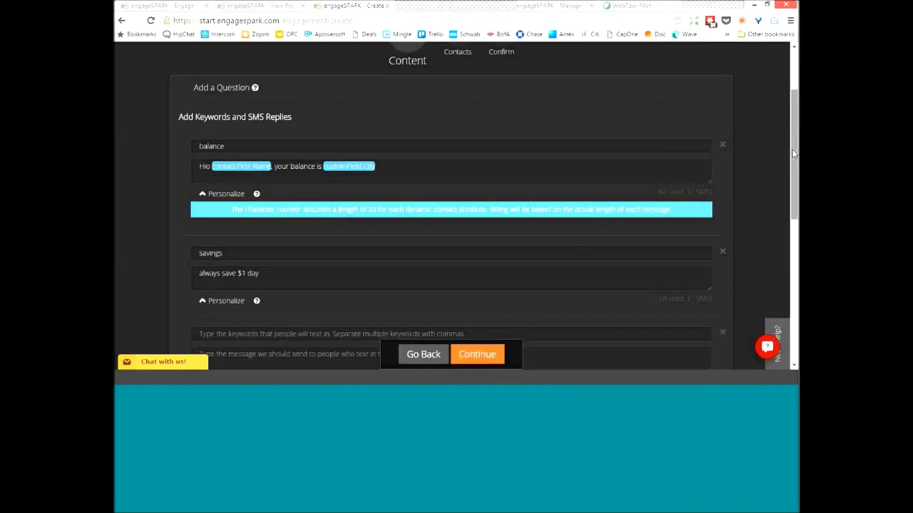
Change the first keyword to 'balance,bal' so either word triggers the personalised reply.
{"action": "scroll", "coordinate": [719, 156], "scroll_direction": "down", "scroll_amount": 1}
{"action": "left_click", "coordinate": [556, 129]}
{"action": "type", "text": ",bal"}
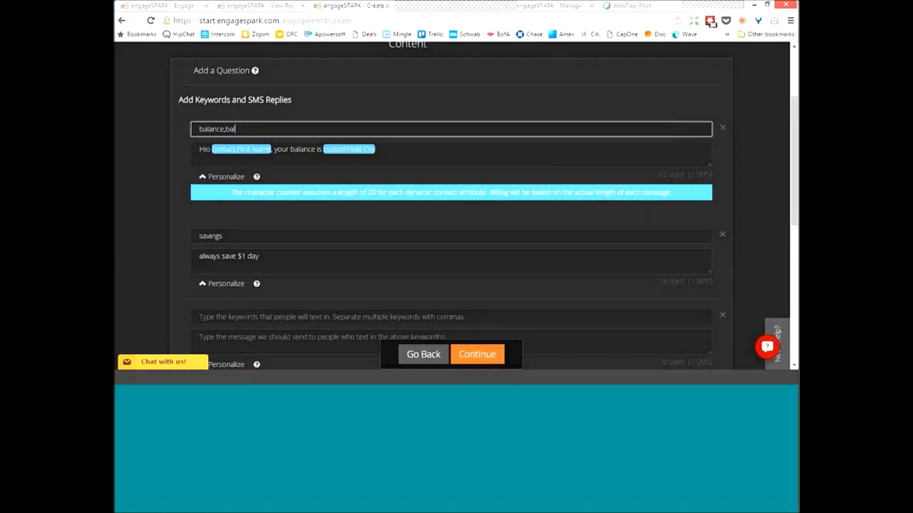
{"action": "scroll", "coordinate": [490, 171], "scroll_direction": "down", "scroll_amount": 5}
{"action": "left_click", "coordinate": [475, 172]}
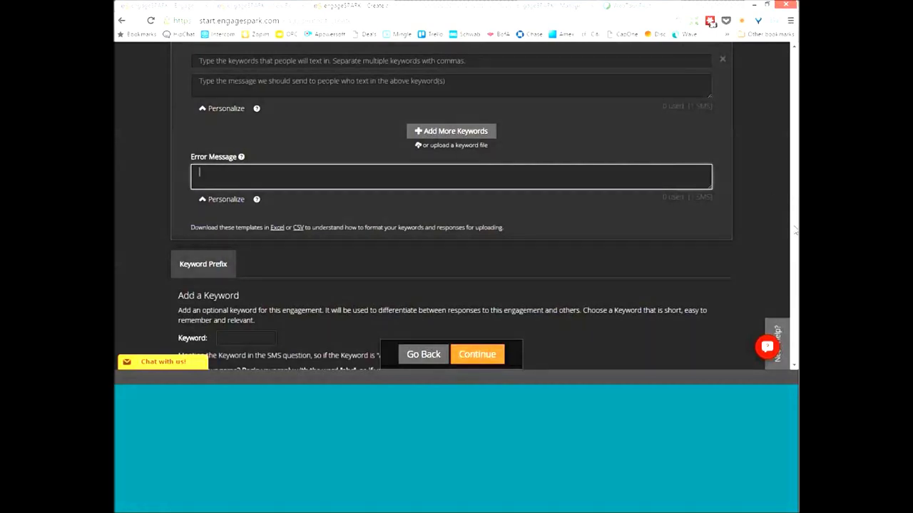
{"action": "left_click_drag", "start_coordinate": [794, 228], "coordinate": [793, 110]}
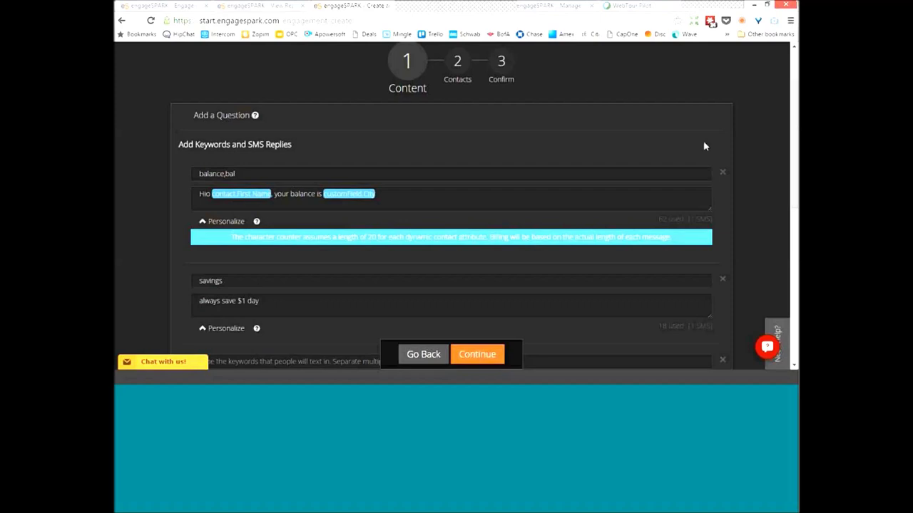
Change the first keyword to 'new york' replying 'voting is in all schools between 7am and 5pm'.
{"action": "left_click_drag", "start_coordinate": [652, 175], "coordinate": [114, 141]}
{"action": "type", "text": "new yro"}
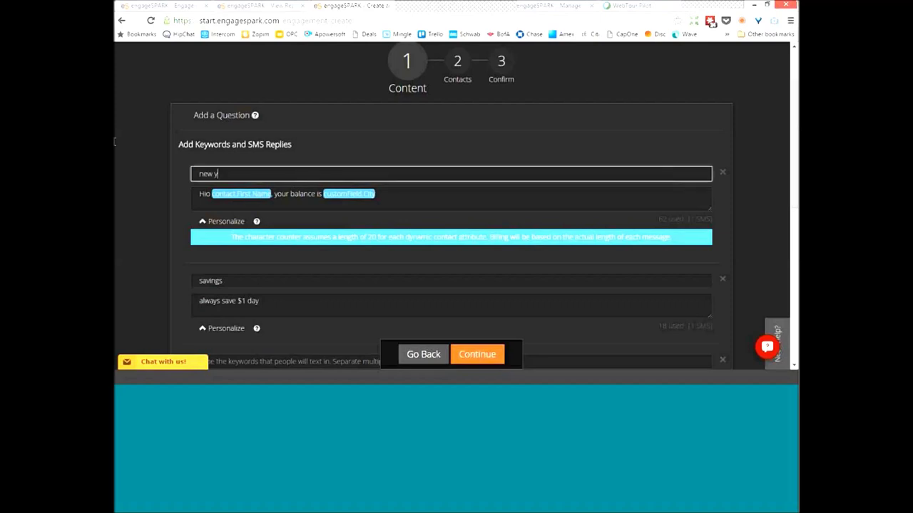
{"action": "key", "text": "Tab"}
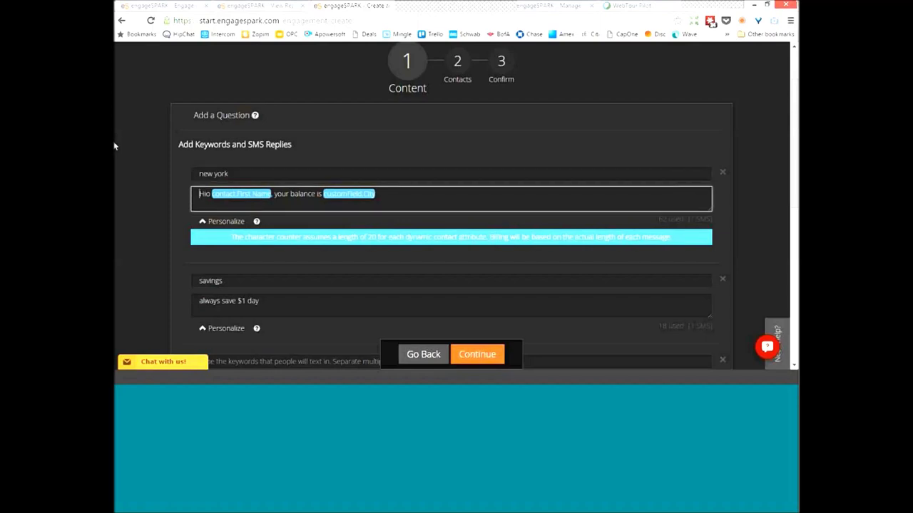
{"action": "key", "text": "ctrl+a"}
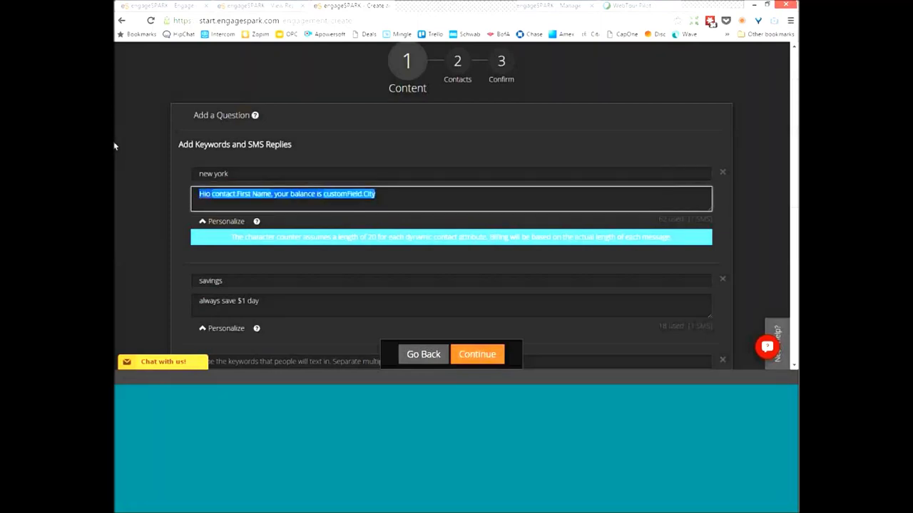
{"action": "type", "text": "voting is in all"}
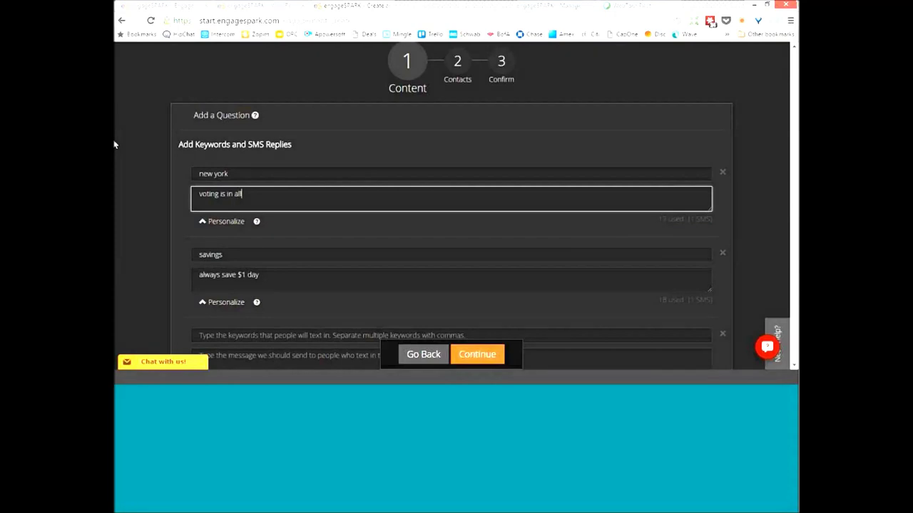
{"action": "type", "text": " schools between7"}
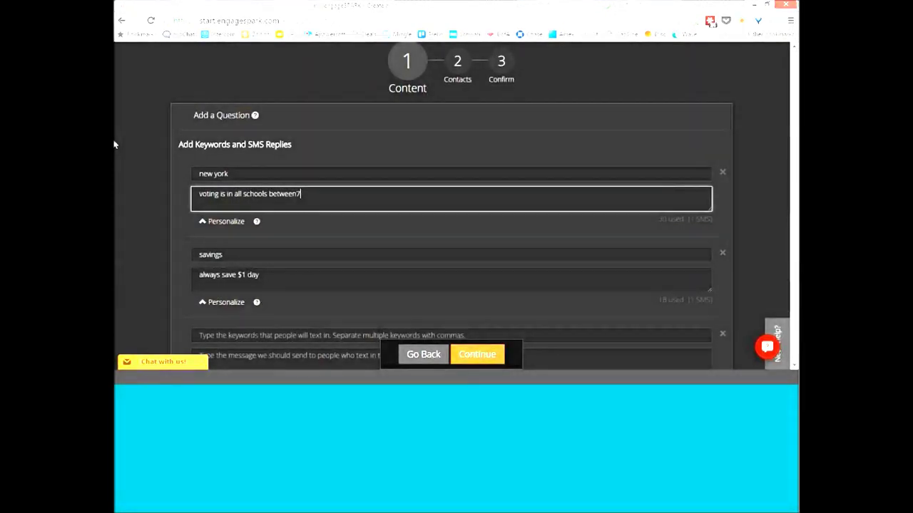
{"action": "type", "text": "am and 5pm"}
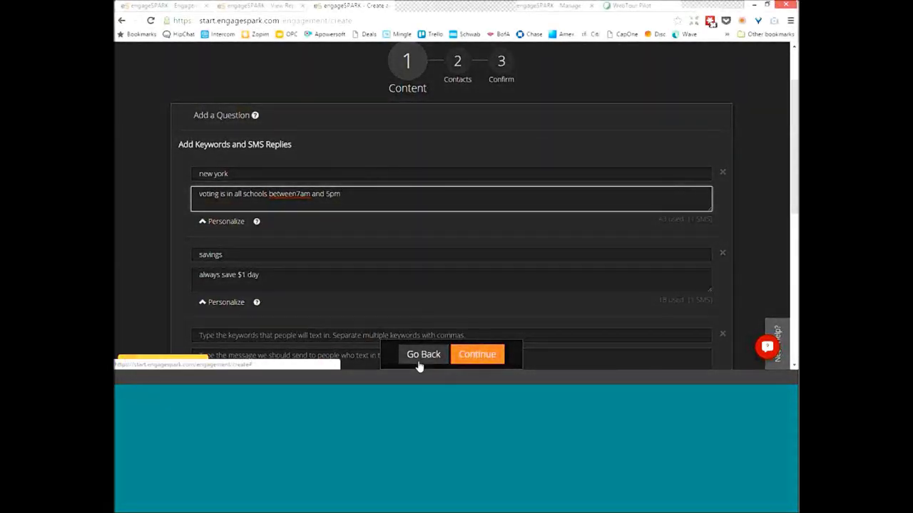
{"action": "left_click", "coordinate": [421, 355]}
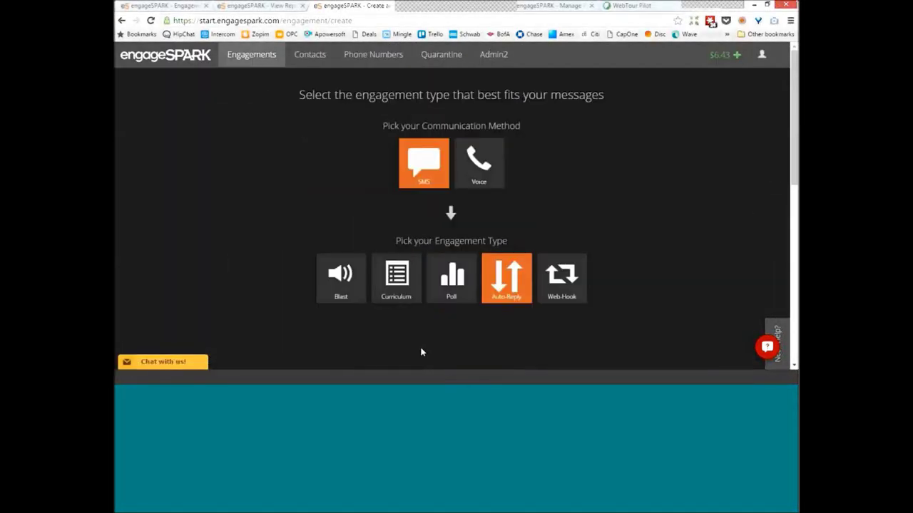
Switch the engagement to Voice, check the poll results tab, and go to Contacts.
{"action": "left_click", "coordinate": [472, 172]}
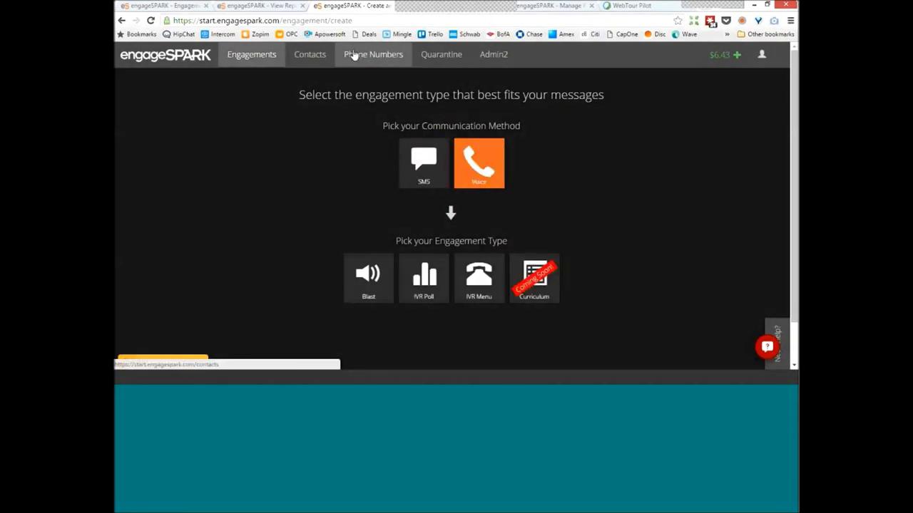
{"action": "left_click", "coordinate": [237, 7]}
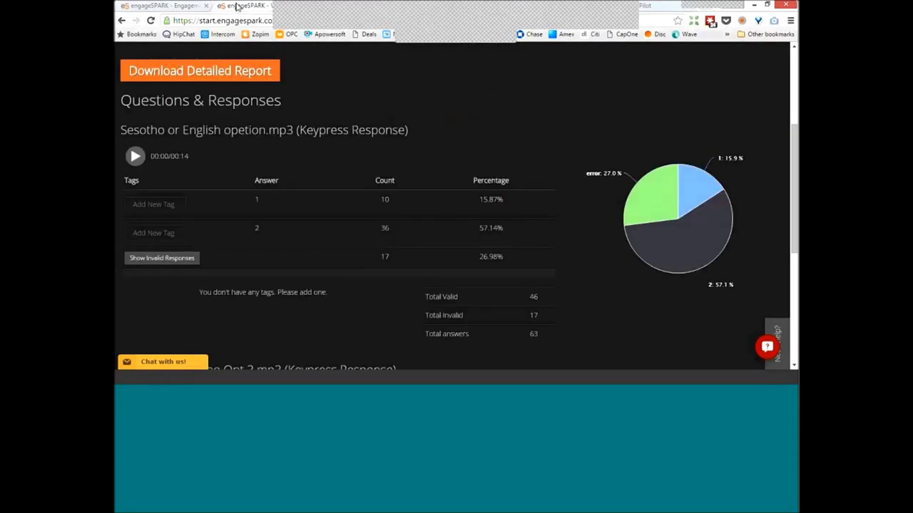
{"action": "left_click", "coordinate": [165, 7]}
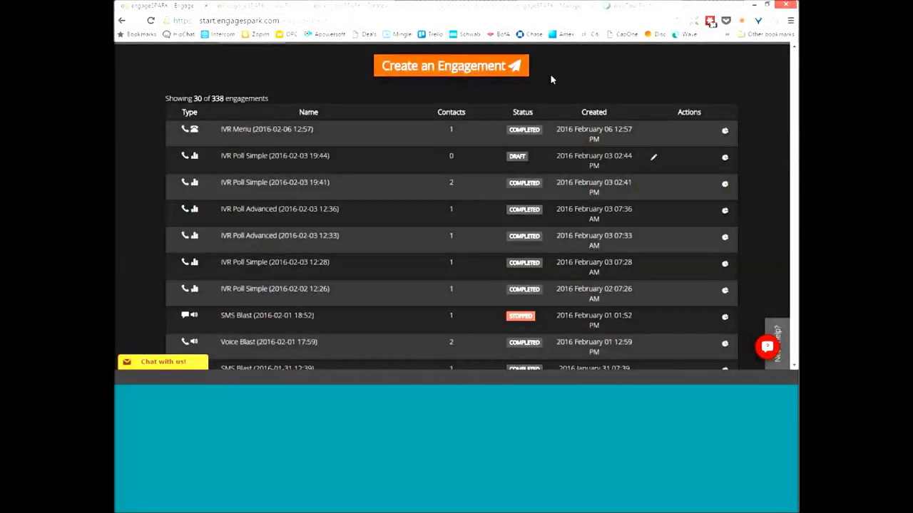
{"action": "mouse_move", "coordinate": [795, 112]}
{"action": "left_mouse_down"}
{"action": "mouse_move", "coordinate": [794, 128]}
{"action": "mouse_move", "coordinate": [794, 99]}
{"action": "left_mouse_up"}
{"action": "left_click", "coordinate": [311, 55]}
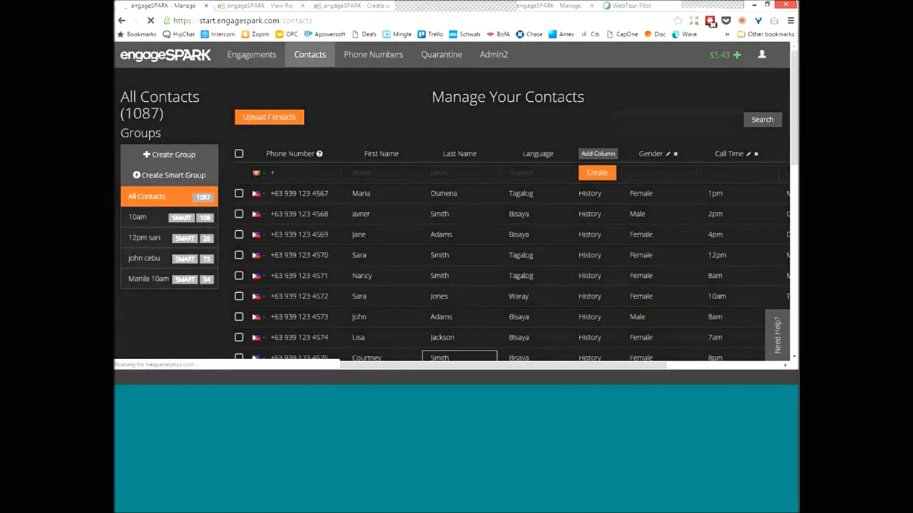
{"action": "left_click", "coordinate": [267, 117]}
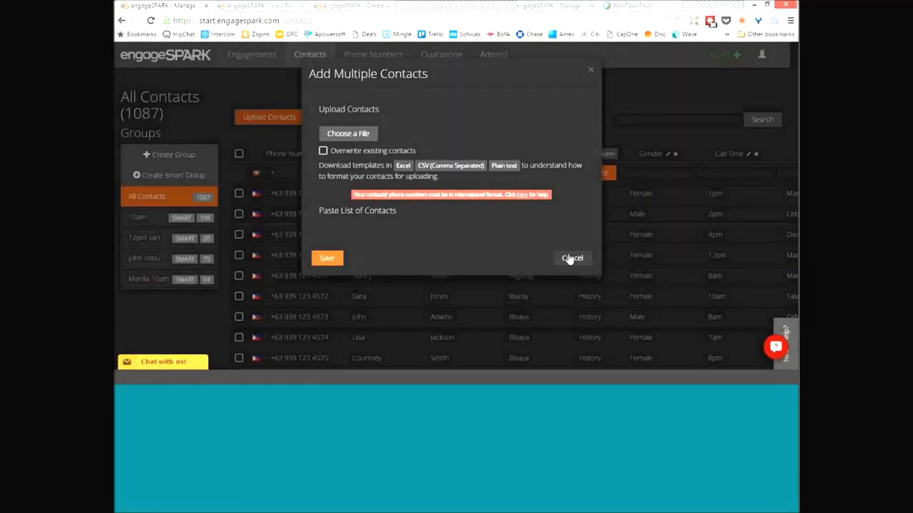
{"action": "left_click", "coordinate": [571, 258]}
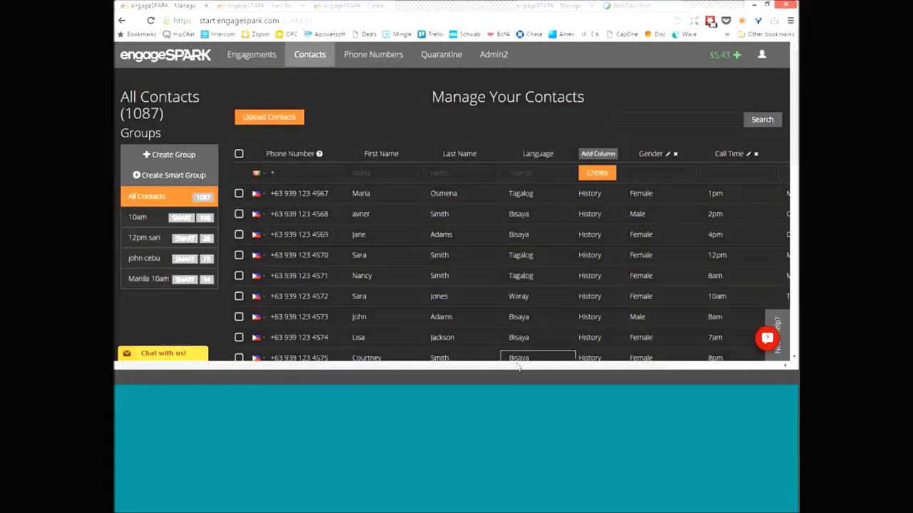
{"action": "left_click_drag", "start_coordinate": [517, 367], "coordinate": [520, 368]}
{"action": "scroll", "coordinate": [566, 372], "scroll_direction": "right", "scroll_amount": 2}
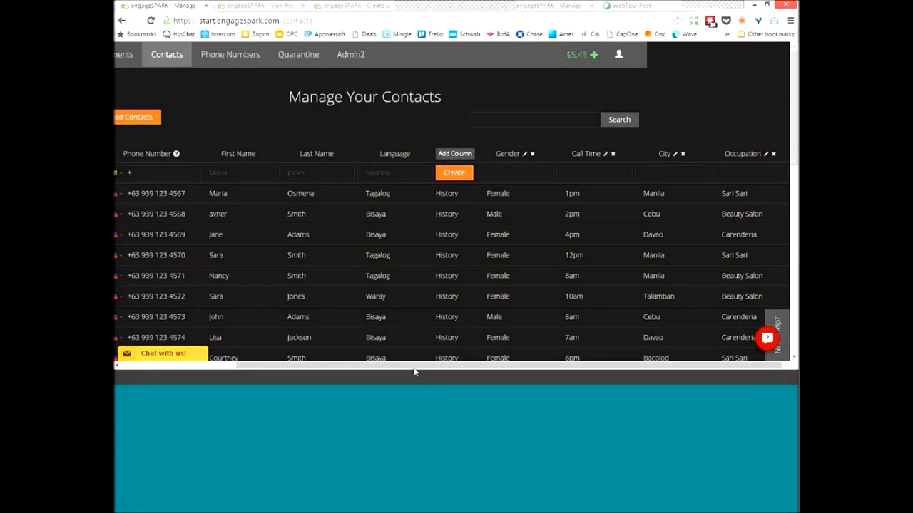
{"action": "left_click_drag", "start_coordinate": [412, 370], "coordinate": [330, 373]}
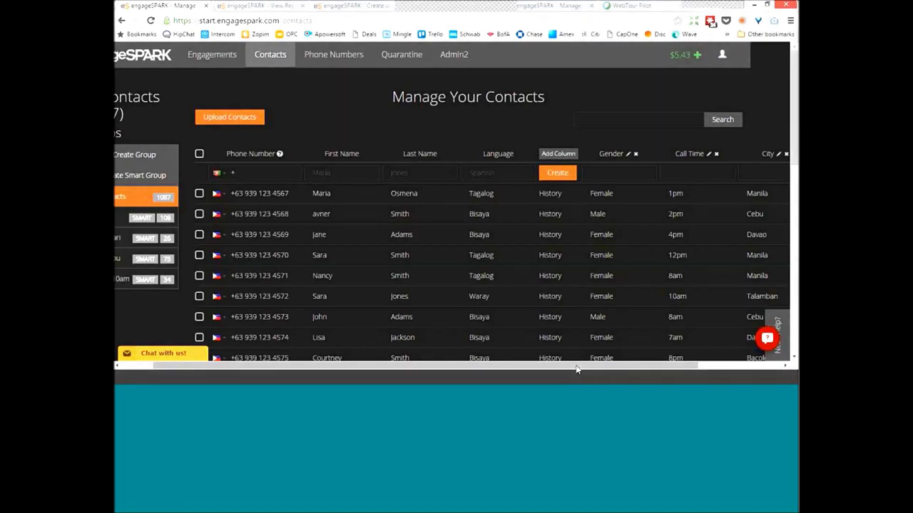
{"action": "left_click_drag", "start_coordinate": [576, 369], "coordinate": [461, 371]}
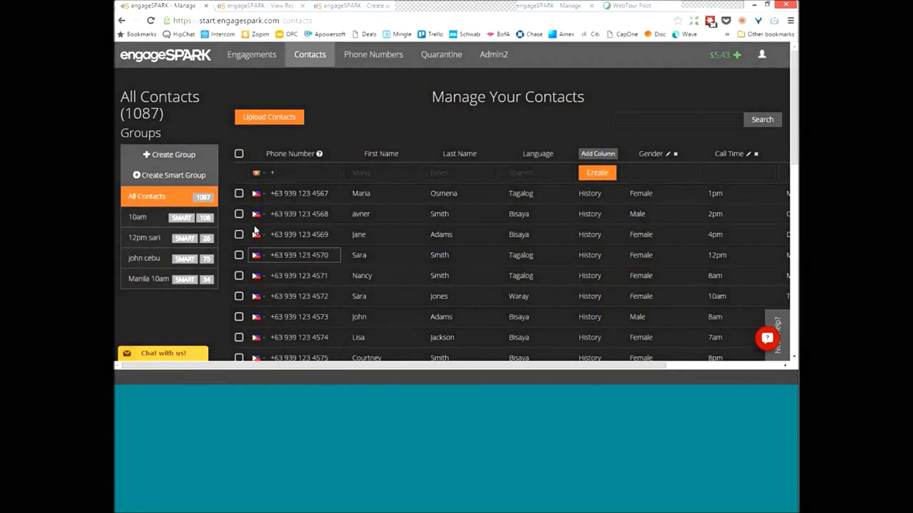
{"action": "left_click", "coordinate": [172, 176]}
Name the smart group 'female cebu' and add a Gender is 'female' clause.
{"action": "left_click", "coordinate": [349, 122]}
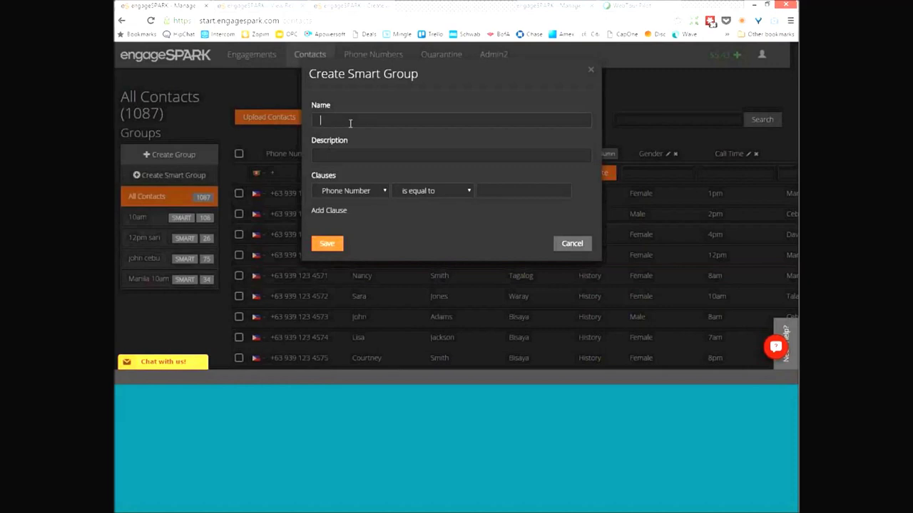
{"action": "type", "text": "fem"}
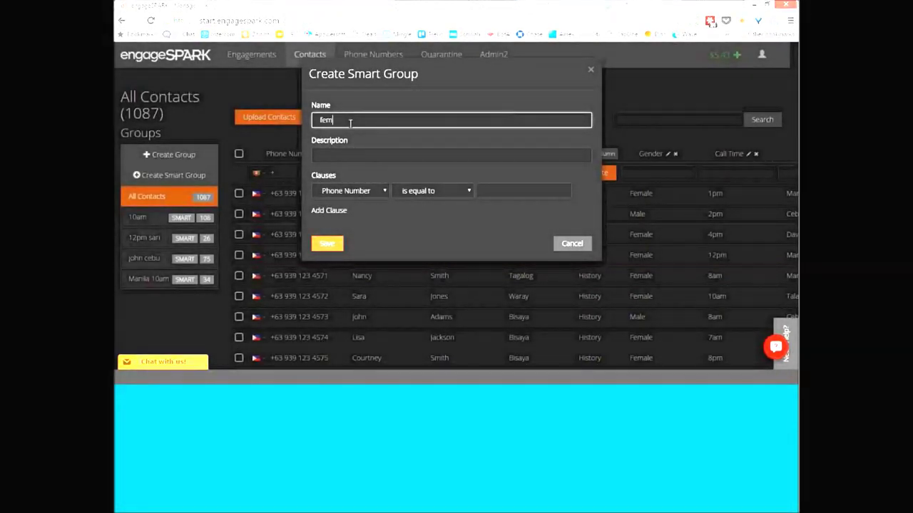
{"action": "type", "text": "ale cebu"}
{"action": "left_click", "coordinate": [368, 192]}
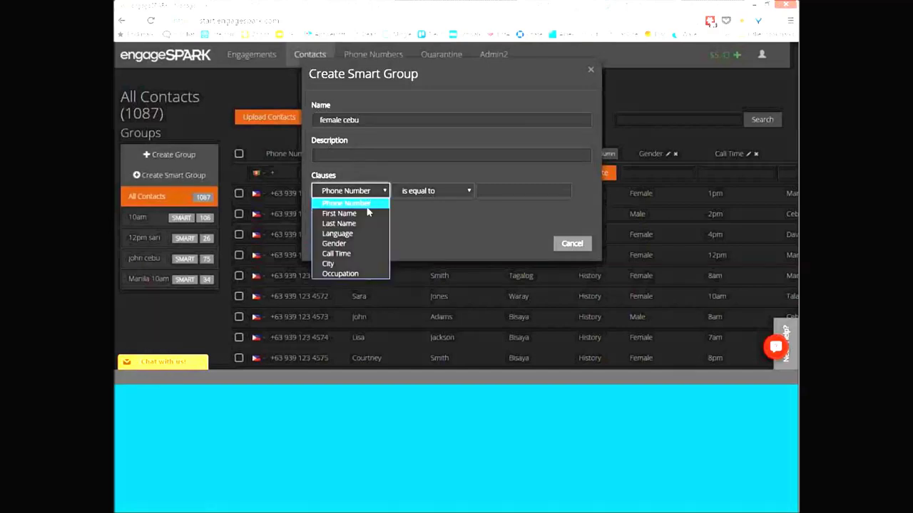
{"action": "left_click", "coordinate": [370, 244]}
{"action": "left_click", "coordinate": [510, 190]}
{"action": "type", "text": "female"}
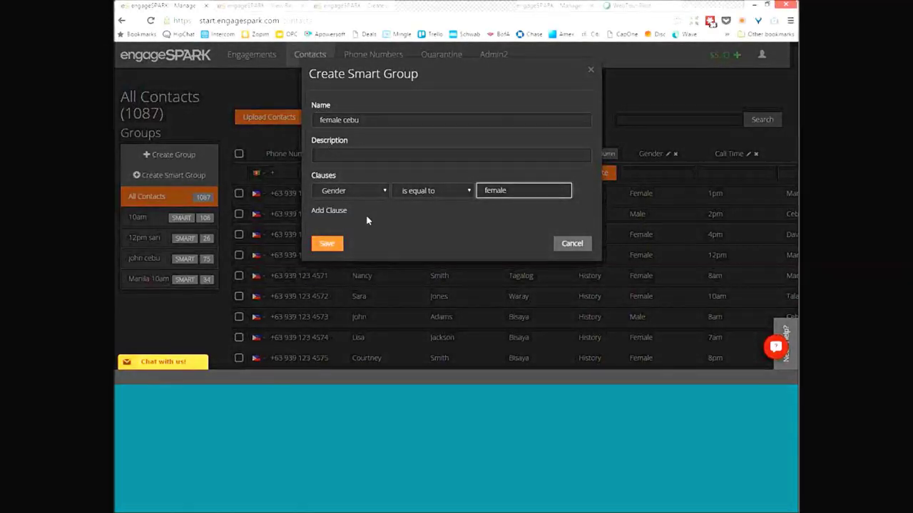
Add a City is 'cebu' clause and save the smart group.
{"action": "left_click", "coordinate": [329, 211]}
{"action": "left_click", "coordinate": [357, 236]}
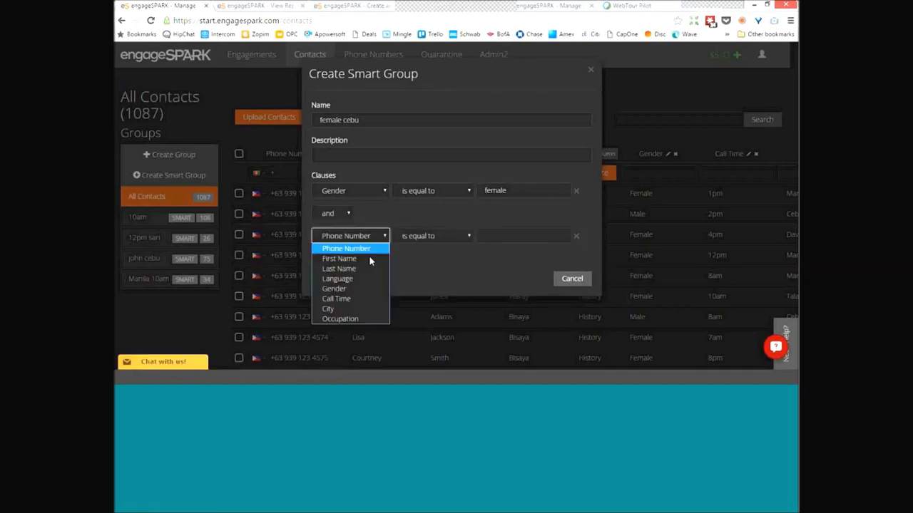
{"action": "left_click", "coordinate": [365, 308]}
{"action": "left_click", "coordinate": [501, 237]}
{"action": "type", "text": "cebu"}
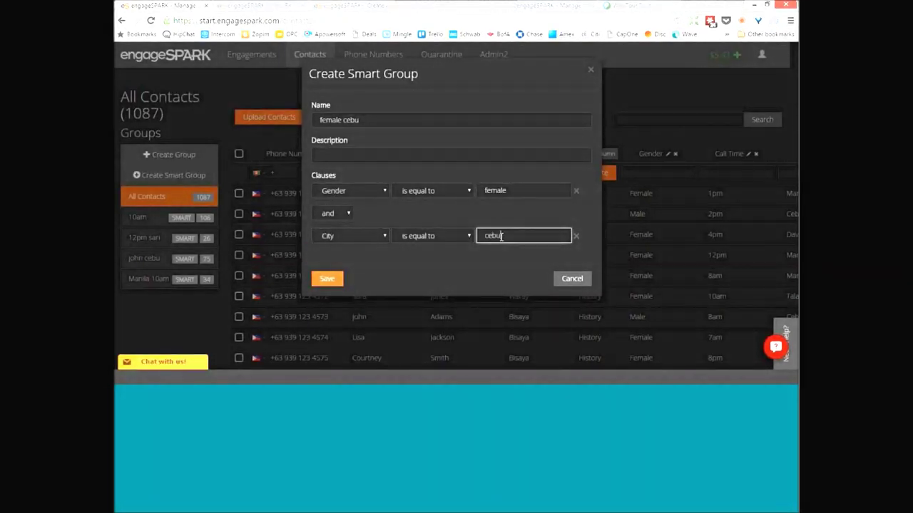
{"action": "left_click", "coordinate": [328, 278]}
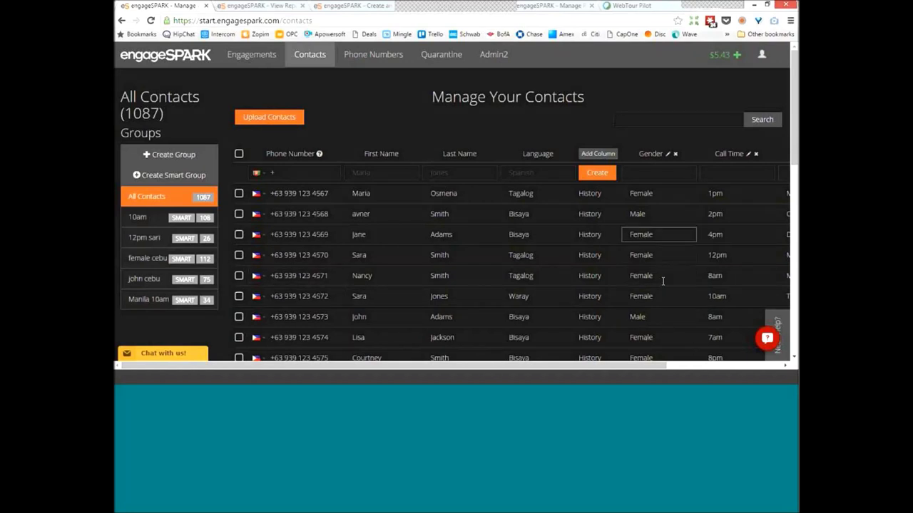
Change one contact's City from Cebu to Manila.
{"action": "left_click_drag", "start_coordinate": [659, 368], "coordinate": [710, 368]}
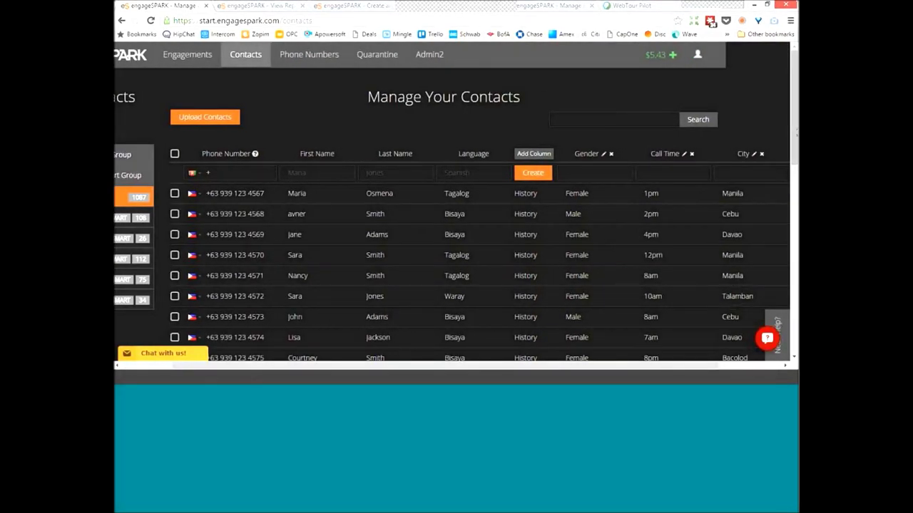
{"action": "scroll", "coordinate": [456, 201], "scroll_direction": "down", "scroll_amount": 3}
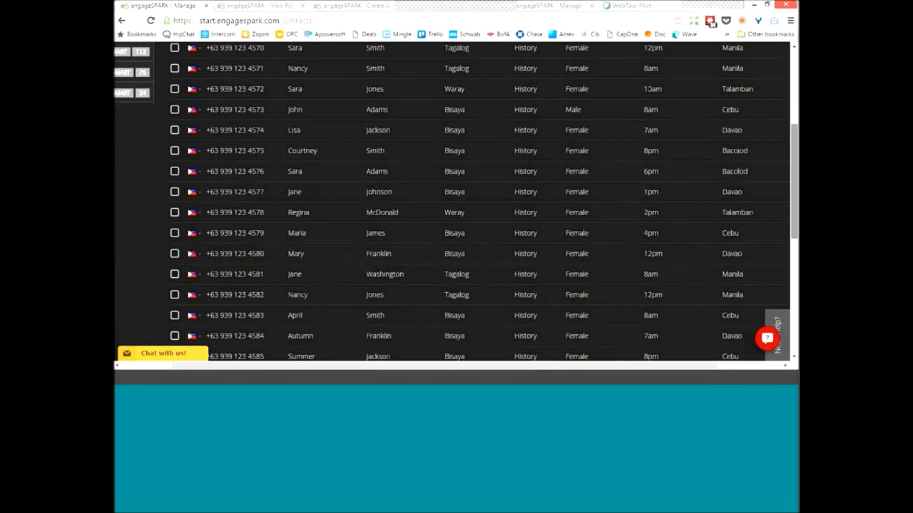
{"action": "left_click", "coordinate": [748, 225]}
{"action": "double_click", "coordinate": [748, 226]}
{"action": "type", "text": "Manila"}
{"action": "left_click", "coordinate": [135, 202]}
Scroll back to the top of the contacts list and go to the engagement-creation page.
{"action": "left_click", "coordinate": [396, 348]}
{"action": "left_click", "coordinate": [445, 364]}
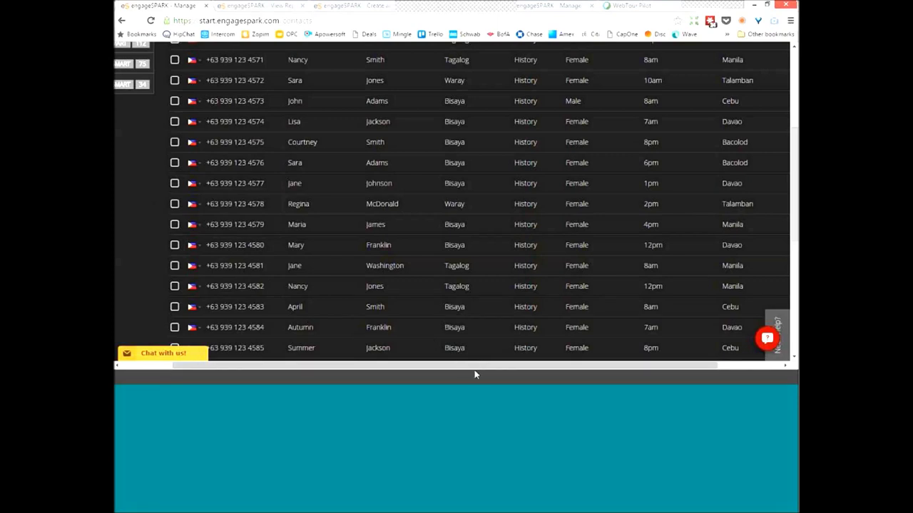
{"action": "left_click_drag", "start_coordinate": [491, 368], "coordinate": [441, 368]}
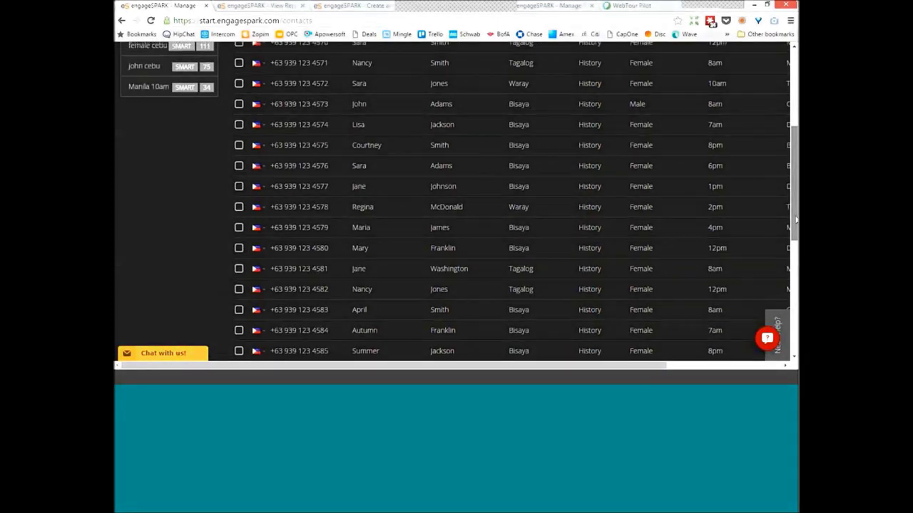
{"action": "scroll", "coordinate": [794, 232], "scroll_direction": "up", "scroll_amount": 3}
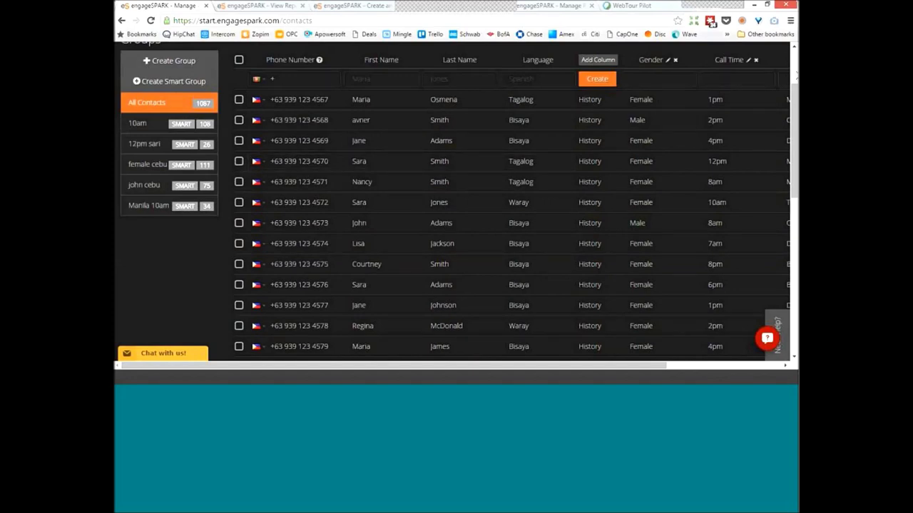
{"action": "scroll", "coordinate": [726, 85], "scroll_direction": "up", "scroll_amount": 2}
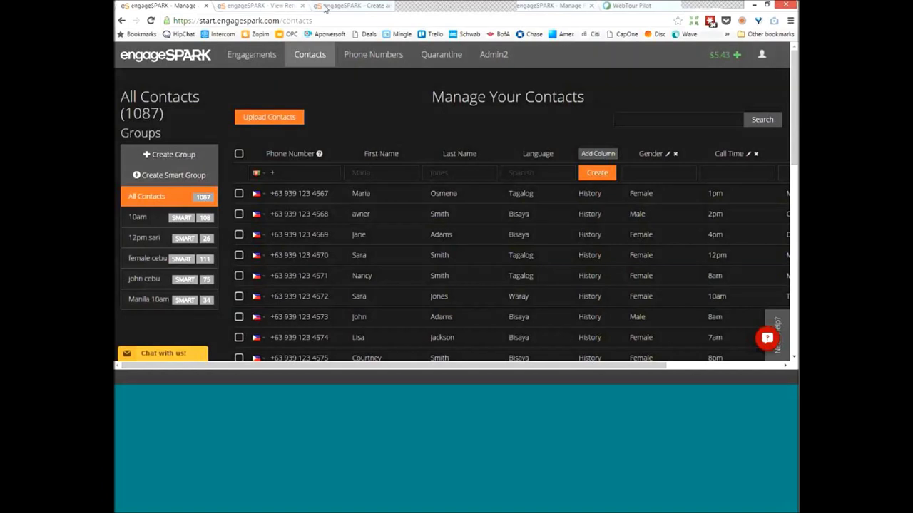
{"action": "left_click", "coordinate": [370, 7]}
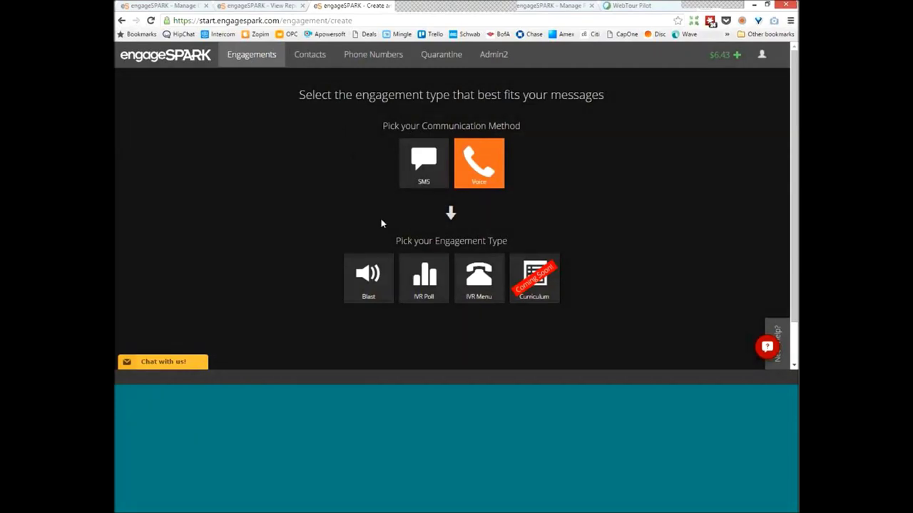
Choose IVR Poll and upload Documents > Demo > Maternal Health Message mp3 as the main message.
{"action": "mouse_move", "coordinate": [425, 254]}
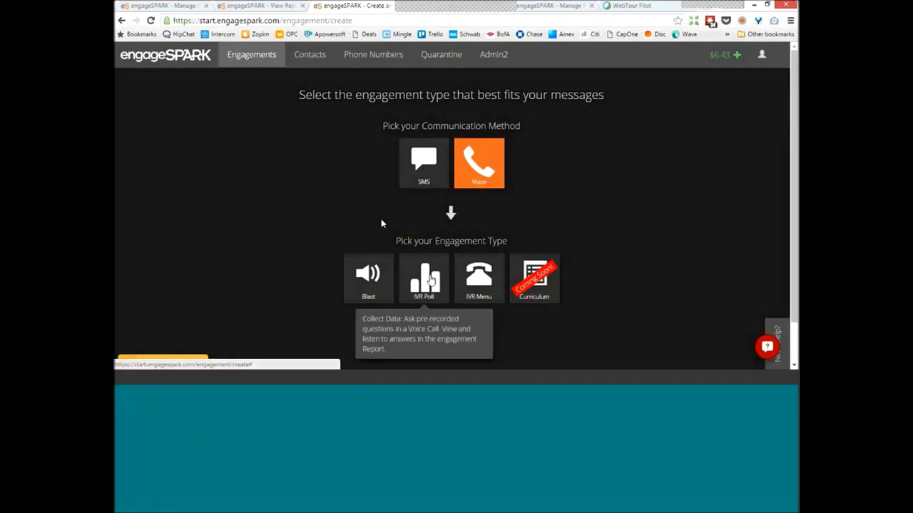
{"action": "left_click", "coordinate": [430, 280]}
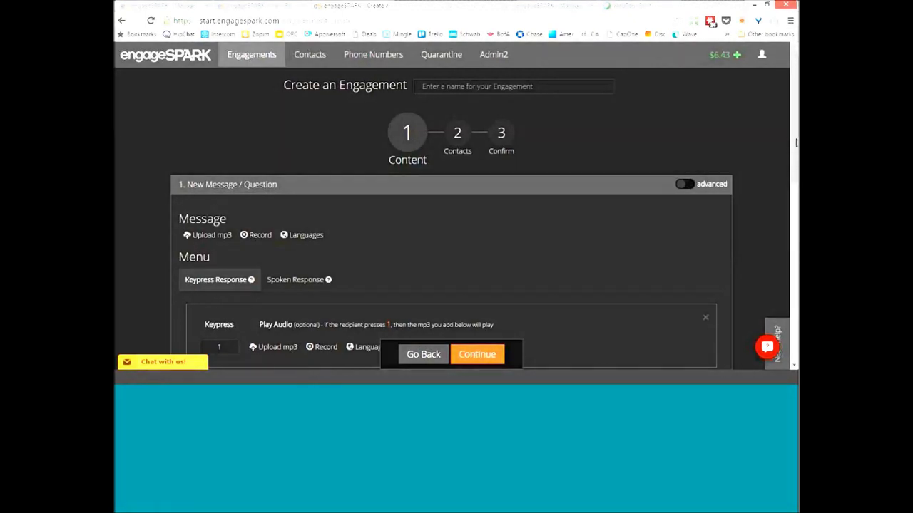
{"action": "scroll", "coordinate": [748, 199], "scroll_direction": "down", "scroll_amount": 3}
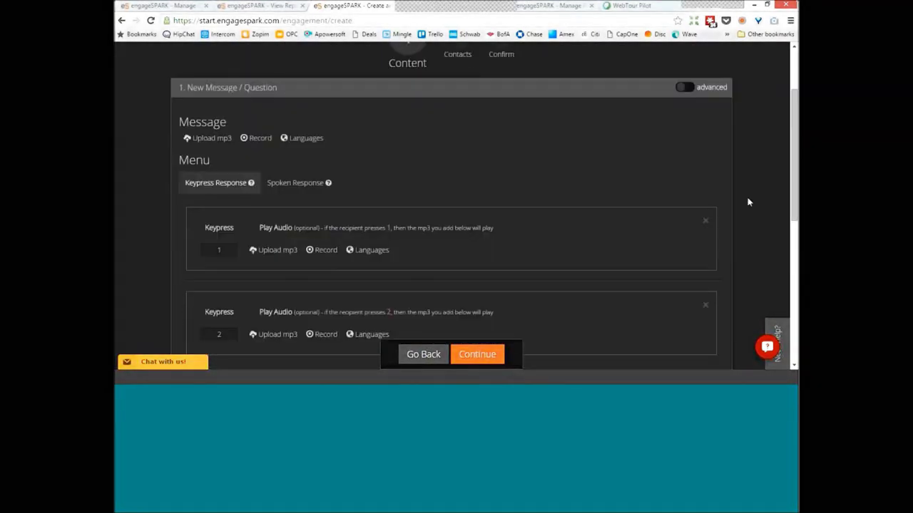
{"action": "left_click", "coordinate": [211, 139]}
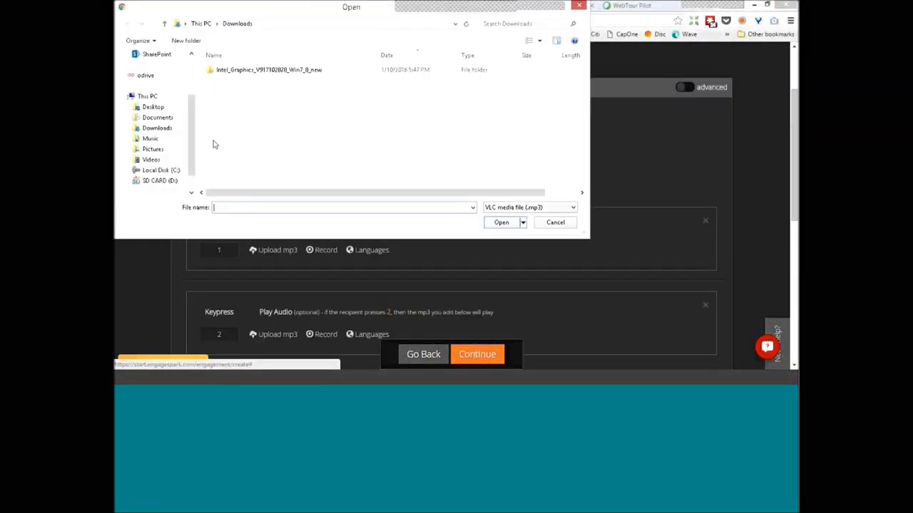
{"action": "left_click", "coordinate": [158, 117]}
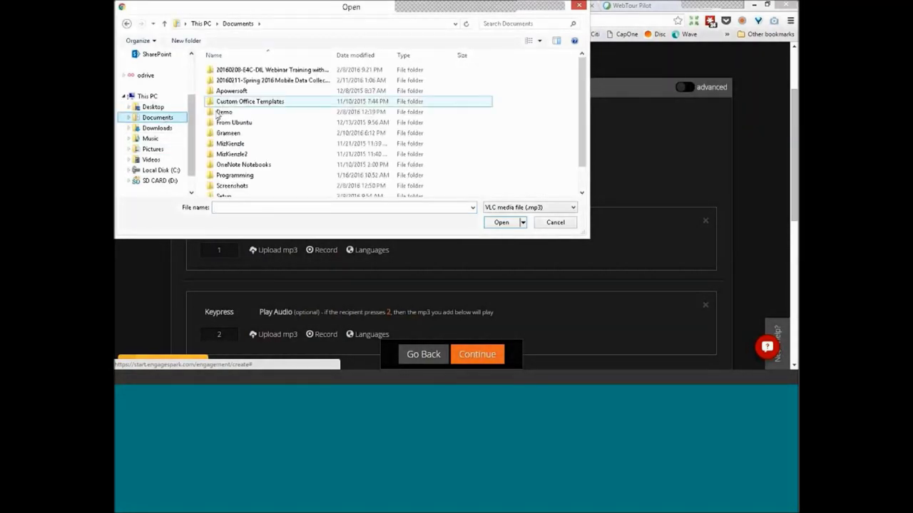
{"action": "double_click", "coordinate": [224, 113]}
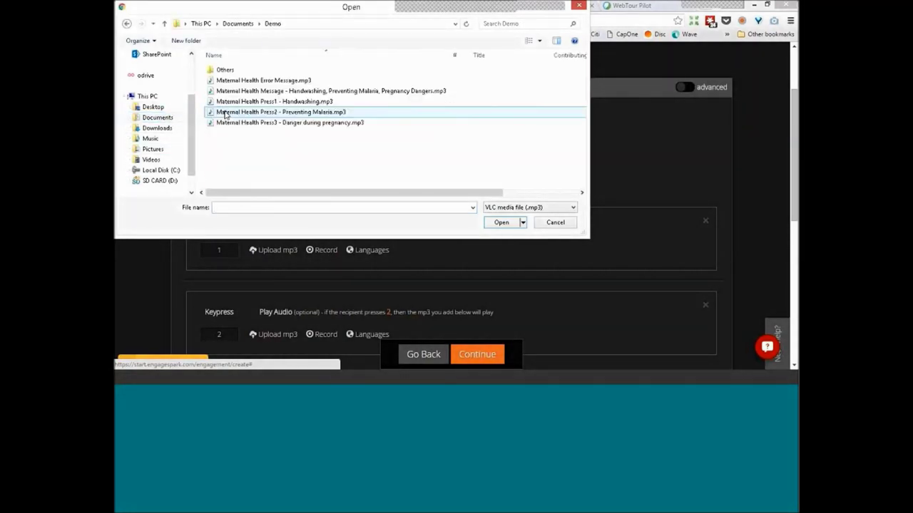
{"action": "left_click", "coordinate": [256, 91]}
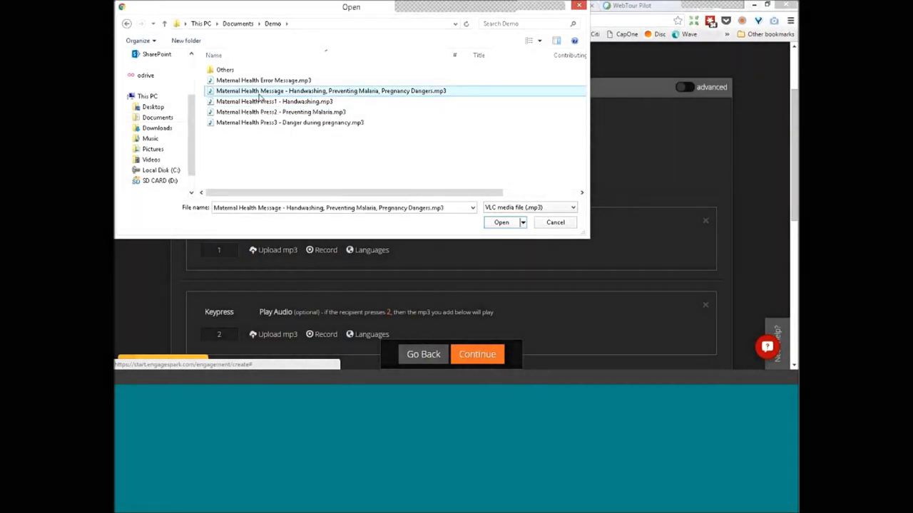
{"action": "double_click", "coordinate": [257, 92]}
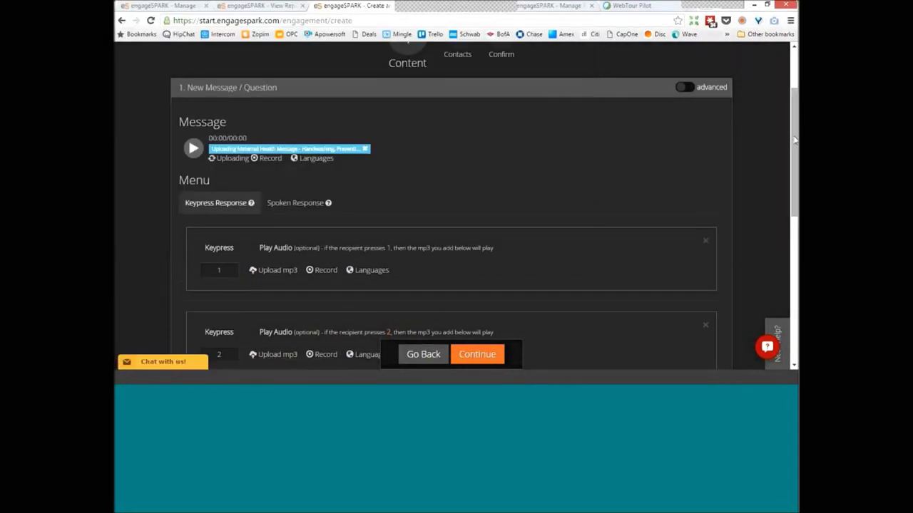
{"action": "scroll", "coordinate": [413, 166], "scroll_direction": "down", "scroll_amount": 3}
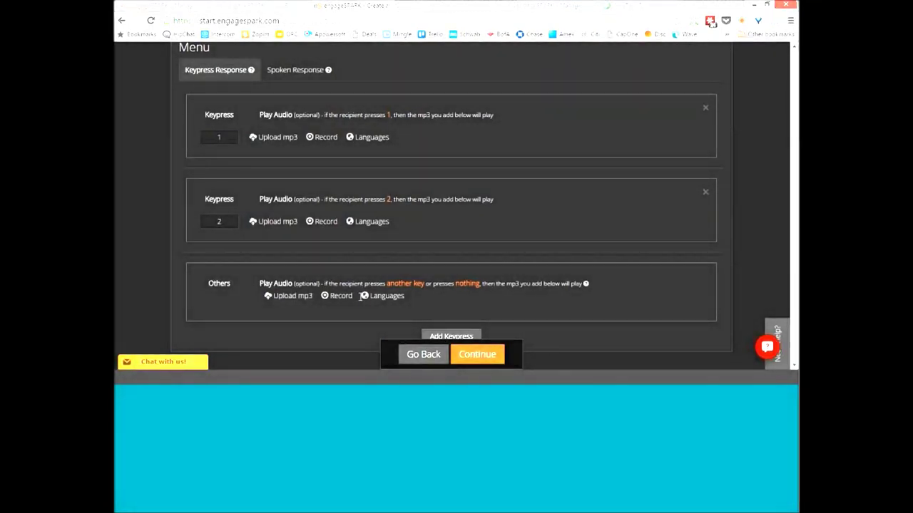
Add a Keypress 3 option to the poll menu.
{"action": "left_click", "coordinate": [448, 338]}
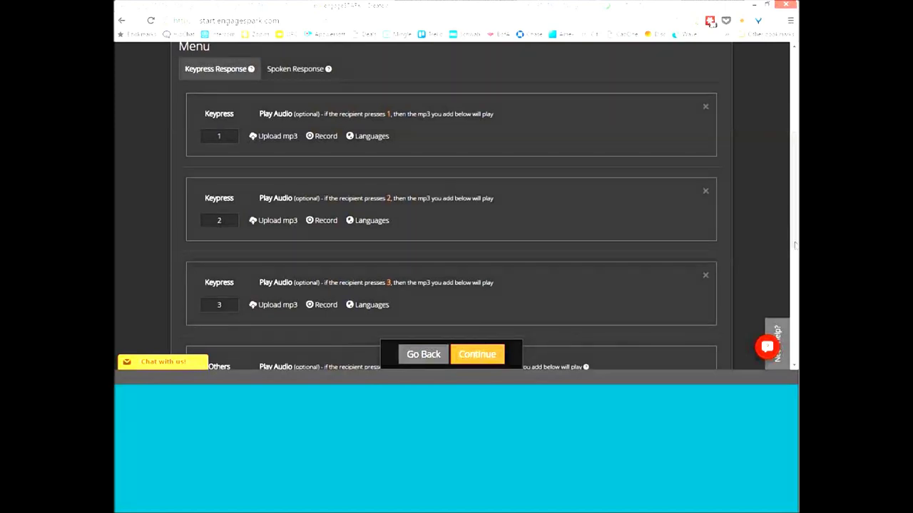
{"action": "left_click_drag", "start_coordinate": [792, 232], "coordinate": [795, 266]}
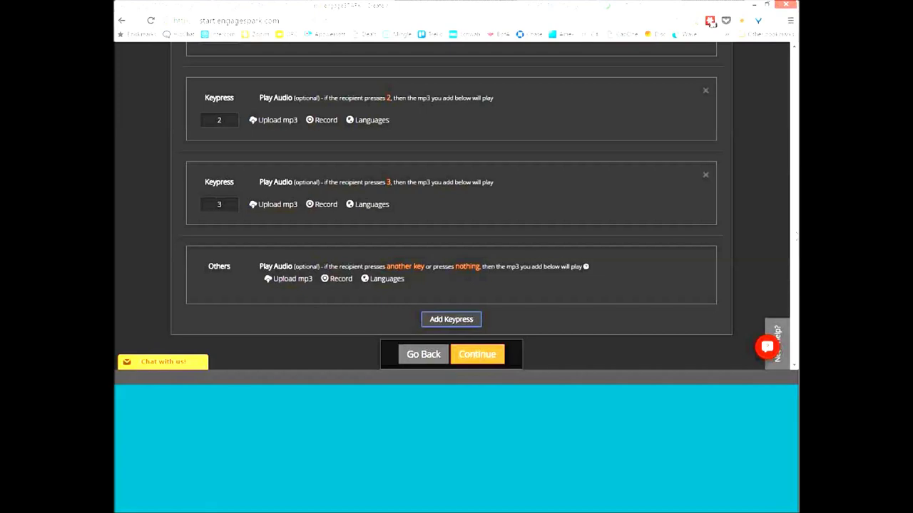
{"action": "scroll", "coordinate": [451, 207], "scroll_direction": "up", "scroll_amount": 4}
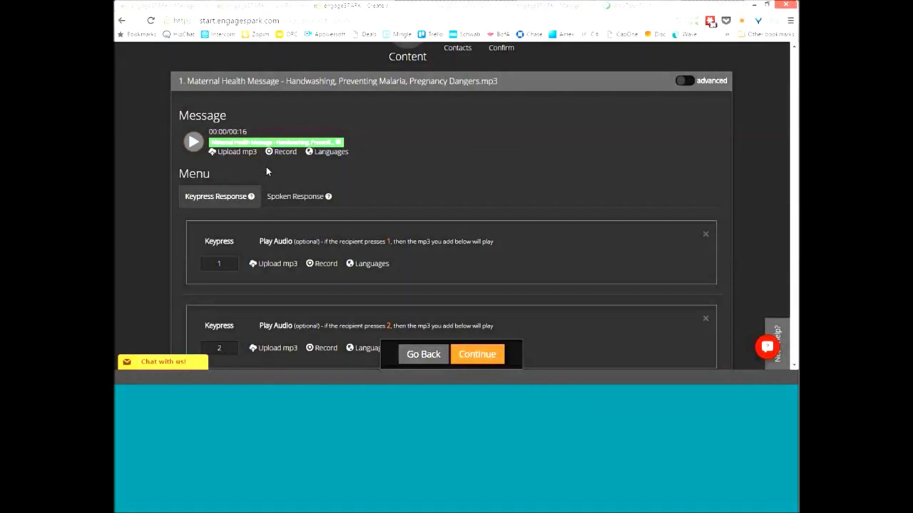
Upload the Press1 Handwashing, Press2 Preventing Malaria and Press3 Maternal Health mp3s for keypresses 1–3.
{"action": "left_click", "coordinate": [270, 264]}
{"action": "left_click", "coordinate": [311, 102]}
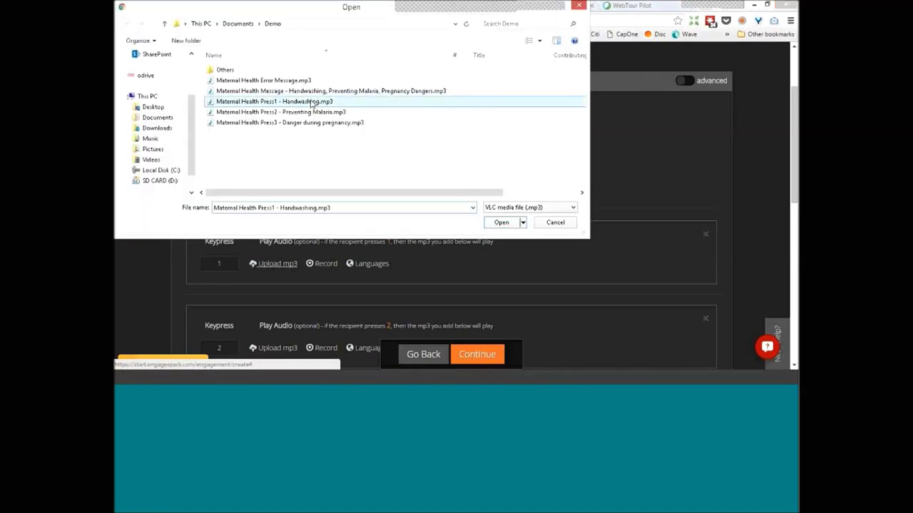
{"action": "double_click", "coordinate": [311, 102]}
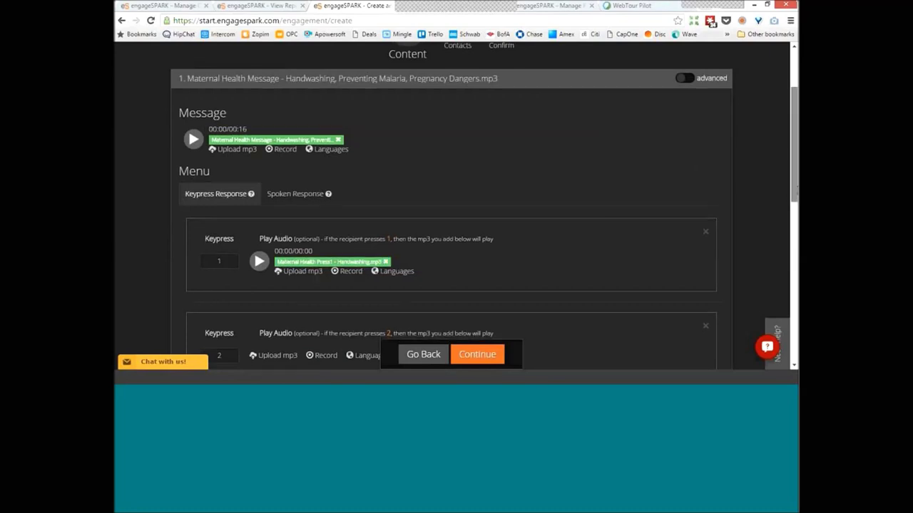
{"action": "scroll", "coordinate": [531, 243], "scroll_direction": "down", "scroll_amount": 2}
{"action": "left_click", "coordinate": [261, 207]}
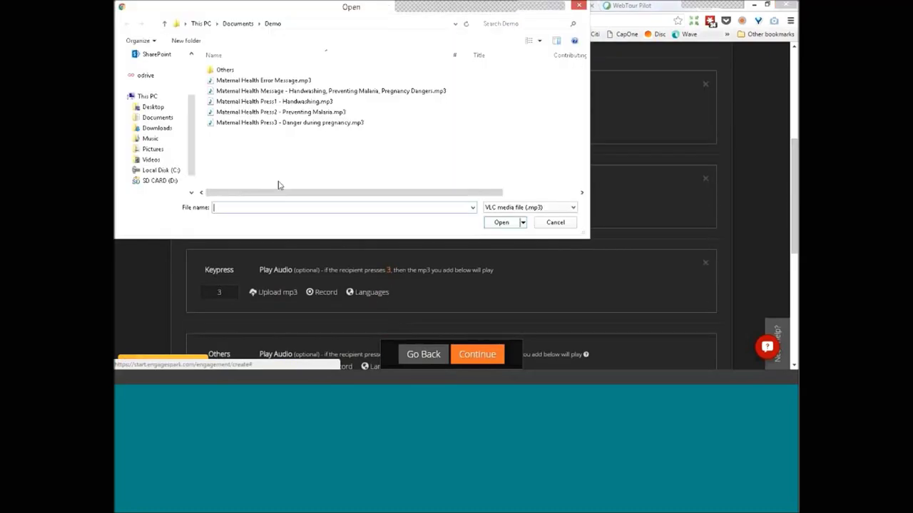
{"action": "double_click", "coordinate": [281, 112]}
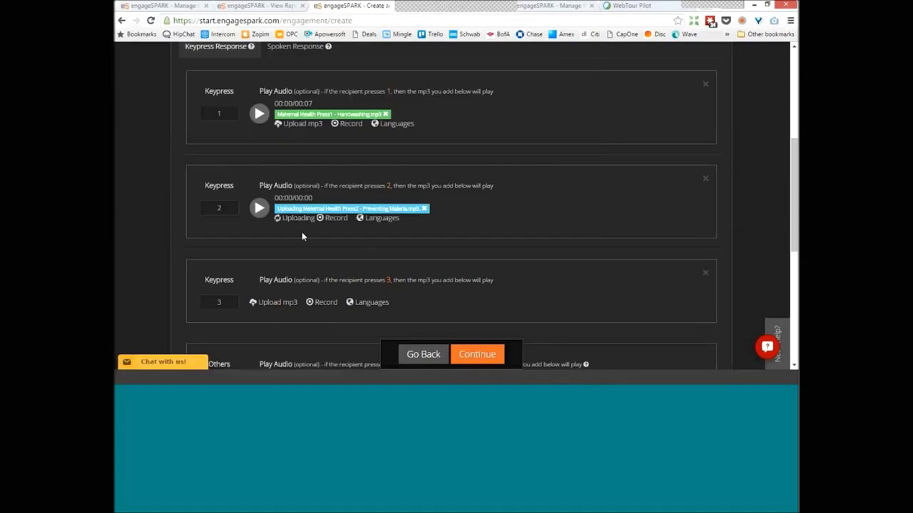
{"action": "left_click", "coordinate": [278, 303]}
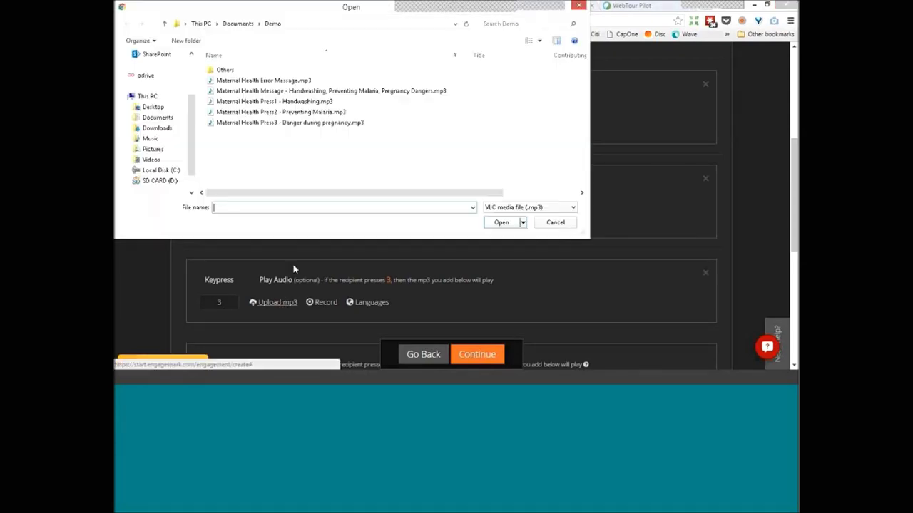
{"action": "double_click", "coordinate": [285, 122]}
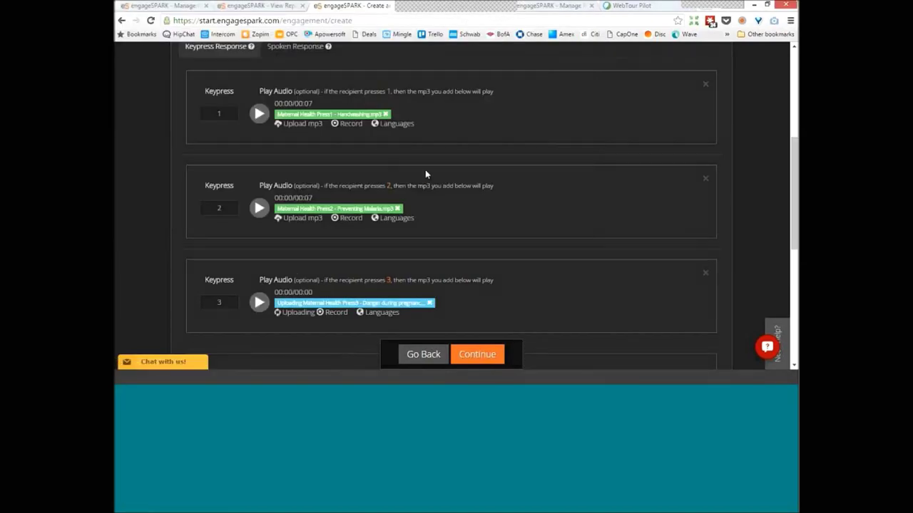
{"action": "scroll", "coordinate": [242, 170], "scroll_direction": "down", "scroll_amount": 1}
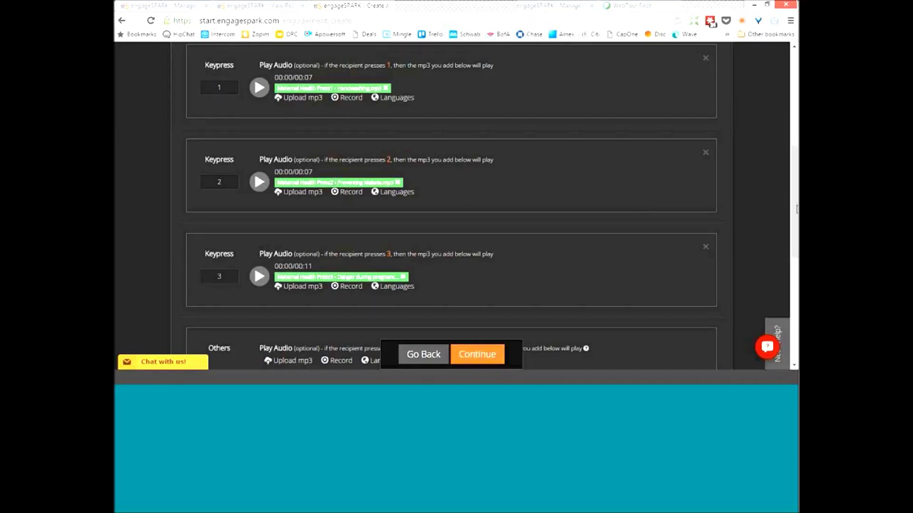
{"action": "scroll", "coordinate": [796, 208], "scroll_direction": "up", "scroll_amount": 2}
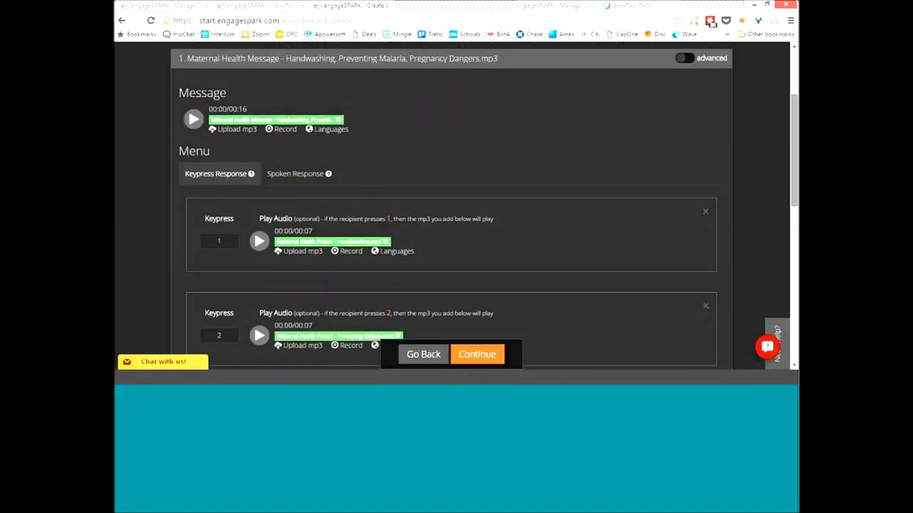
Switch message 1's menu from Keypress Response to Spoken Response.
{"action": "left_click", "coordinate": [294, 187]}
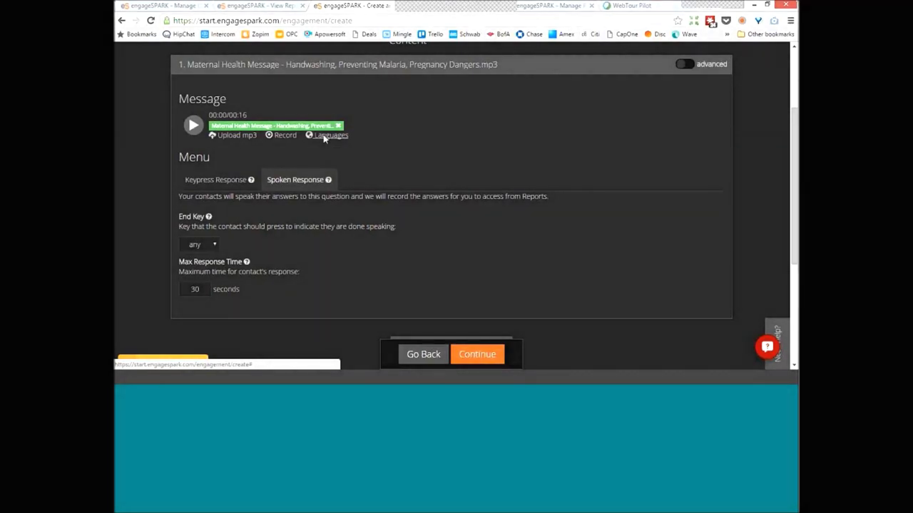
Set the default language to English and save a French version using Maternal Health Error Message.mp3.
{"action": "left_click", "coordinate": [327, 136]}
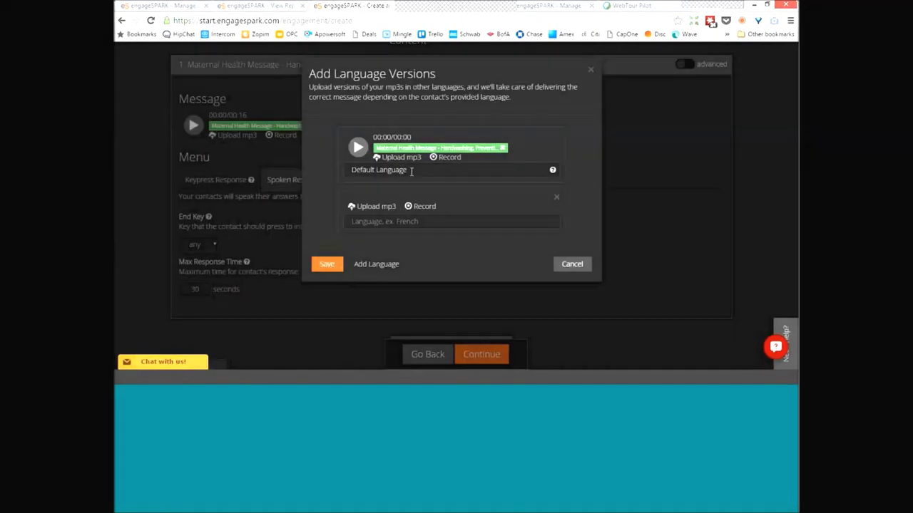
{"action": "left_click_drag", "start_coordinate": [411, 172], "coordinate": [318, 169]}
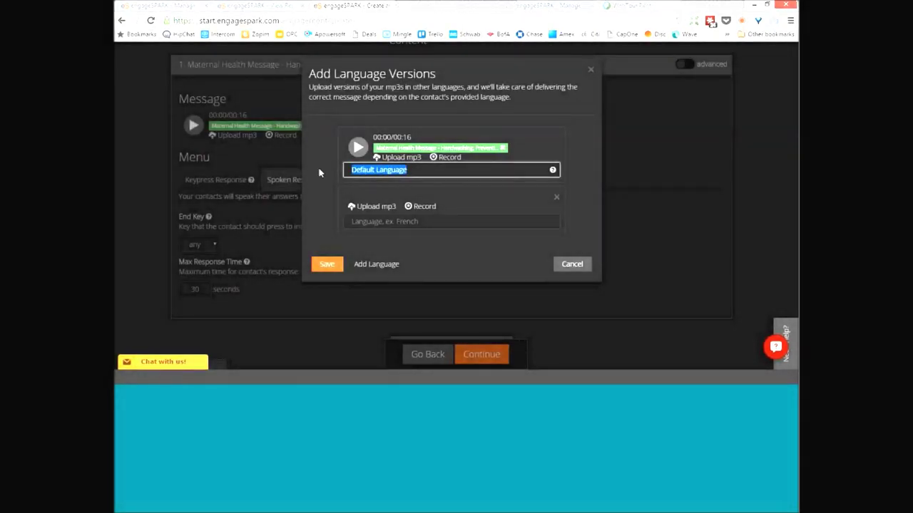
{"action": "type", "text": "English"}
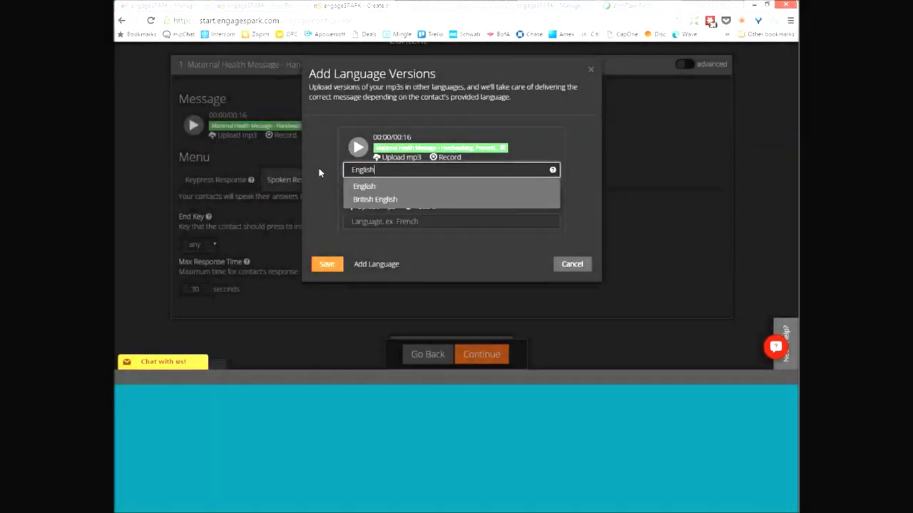
{"action": "left_click", "coordinate": [367, 187]}
{"action": "left_click", "coordinate": [381, 221]}
{"action": "type", "text": "French"}
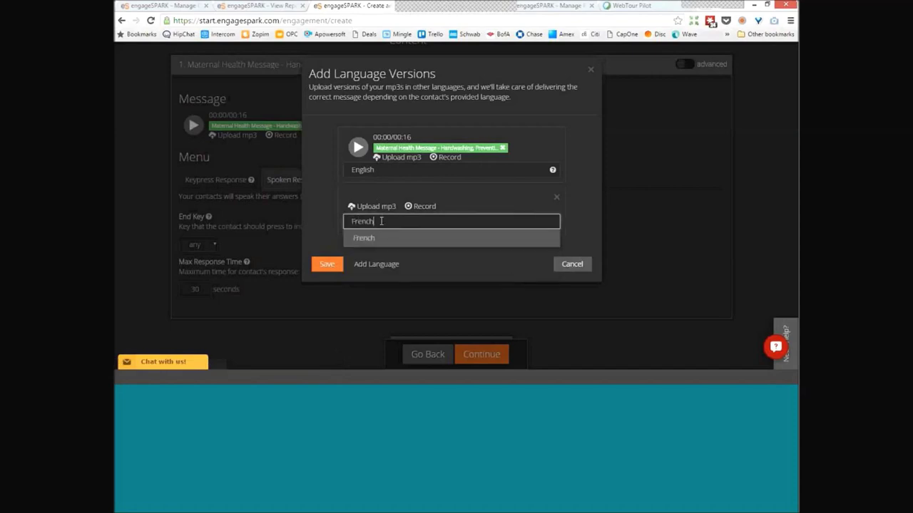
{"action": "left_click", "coordinate": [371, 206]}
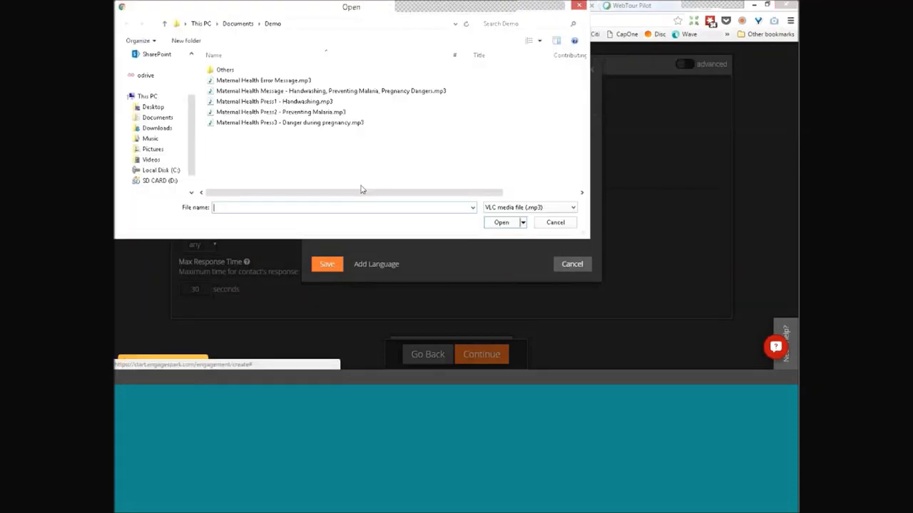
{"action": "double_click", "coordinate": [306, 82]}
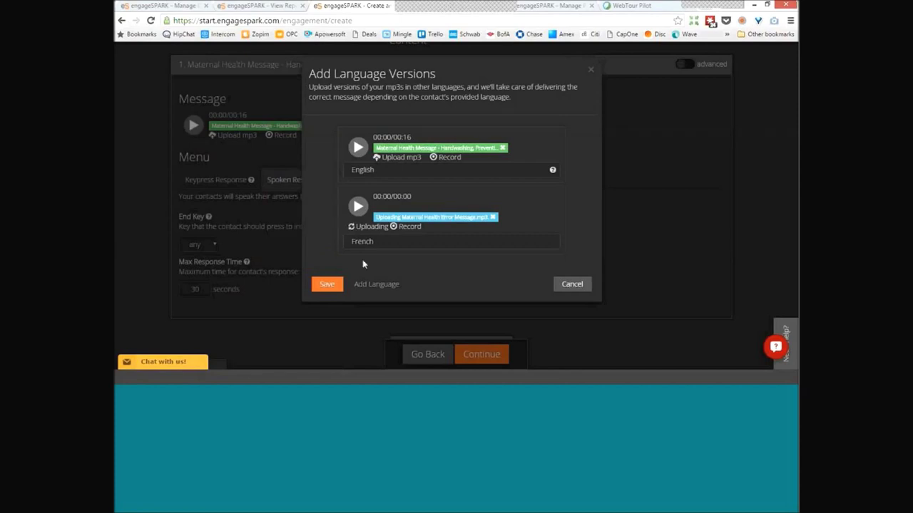
{"action": "left_click", "coordinate": [327, 283]}
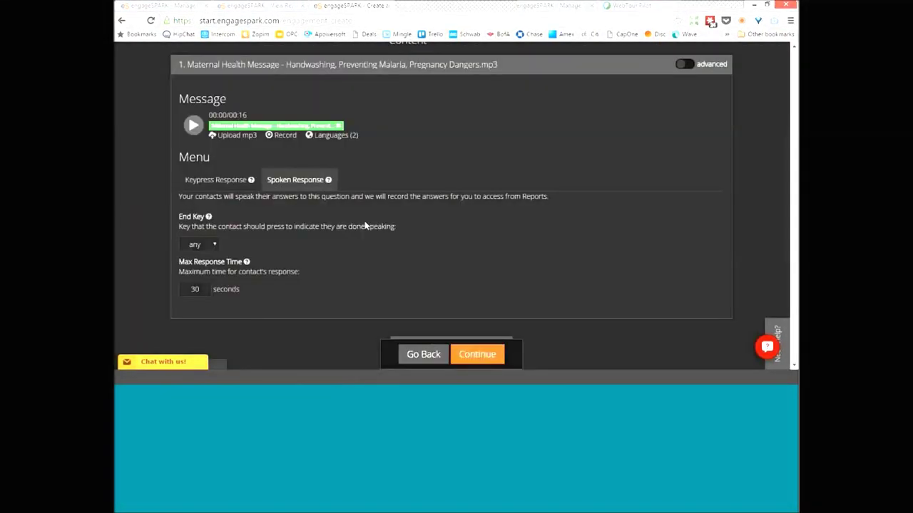
Check contacts' Language values in the Contacts tab, then return to the poll.
{"action": "left_click", "coordinate": [166, 6]}
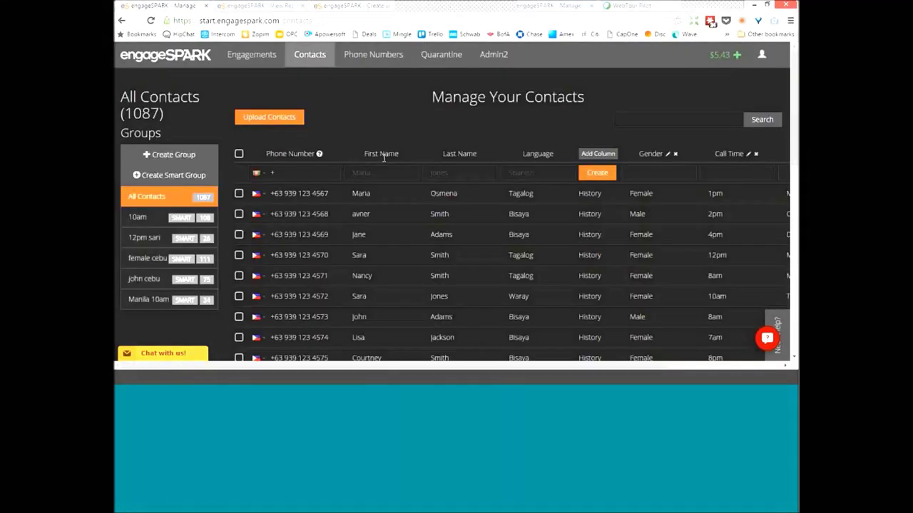
{"action": "left_click", "coordinate": [539, 315]}
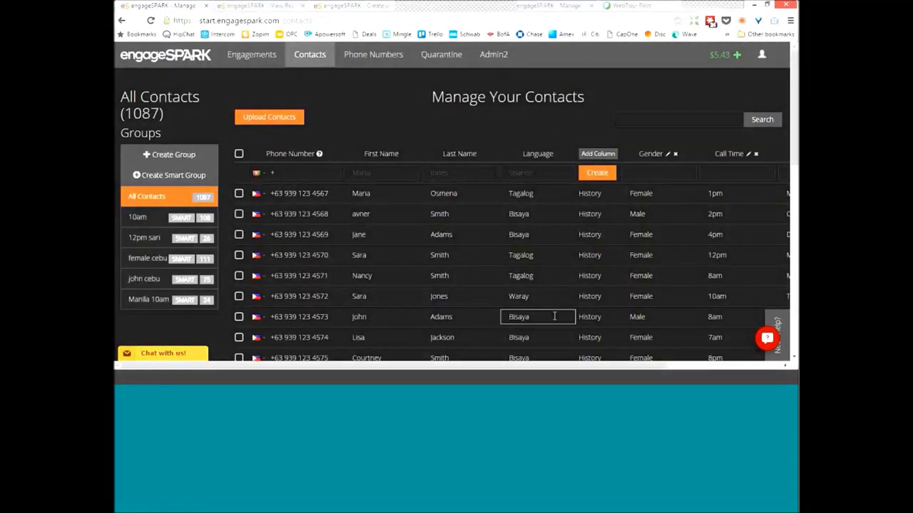
{"action": "left_click", "coordinate": [542, 213]}
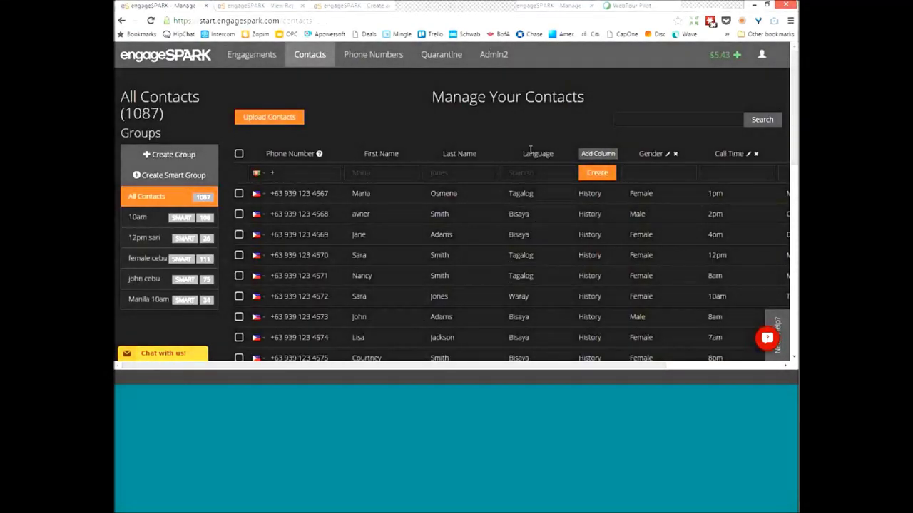
{"action": "left_click", "coordinate": [350, 6]}
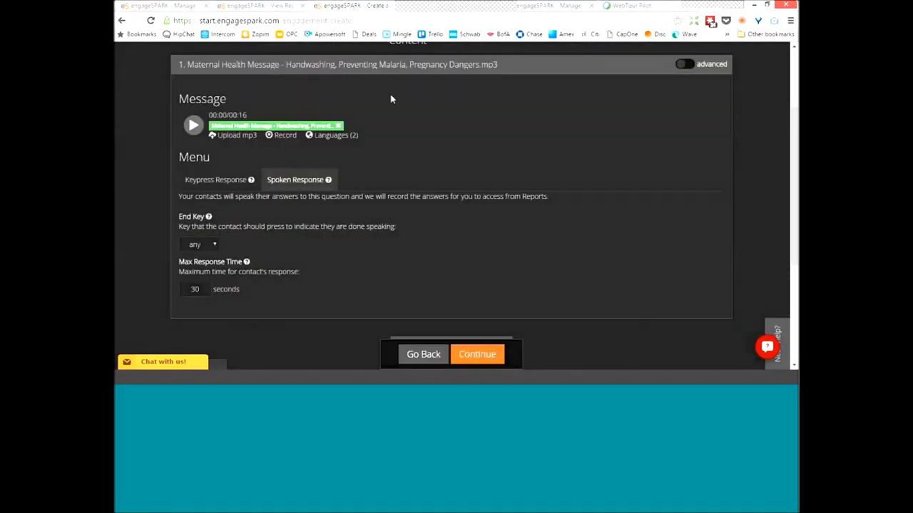
Return message 1 to Keypress Response and bring the Call Settings section into view.
{"action": "left_click", "coordinate": [214, 181]}
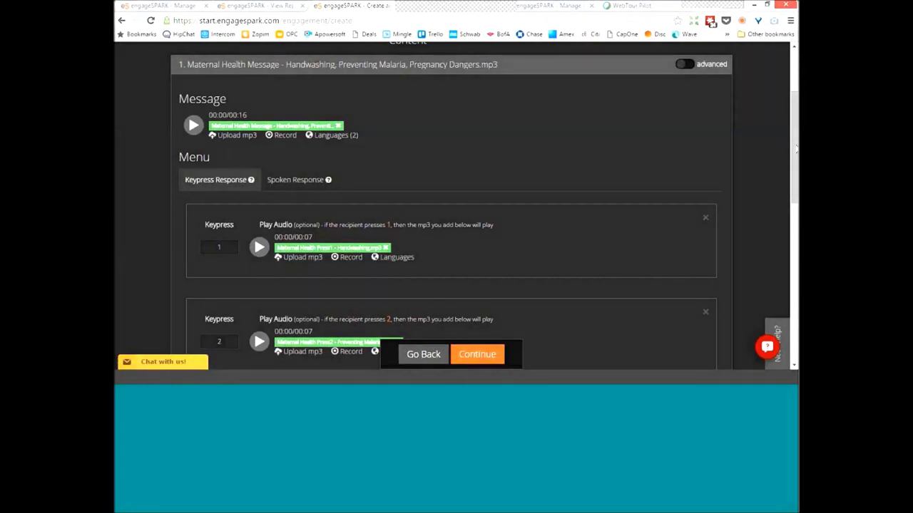
{"action": "scroll", "coordinate": [450, 214], "scroll_direction": "down", "scroll_amount": 1}
{"action": "scroll", "coordinate": [450, 207], "scroll_direction": "down", "scroll_amount": 1}
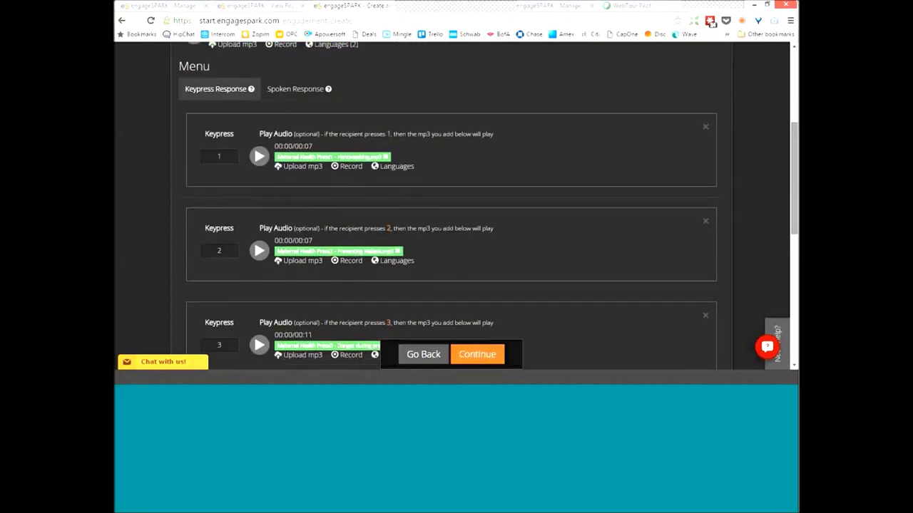
{"action": "scroll", "coordinate": [789, 305], "scroll_direction": "down", "scroll_amount": 5}
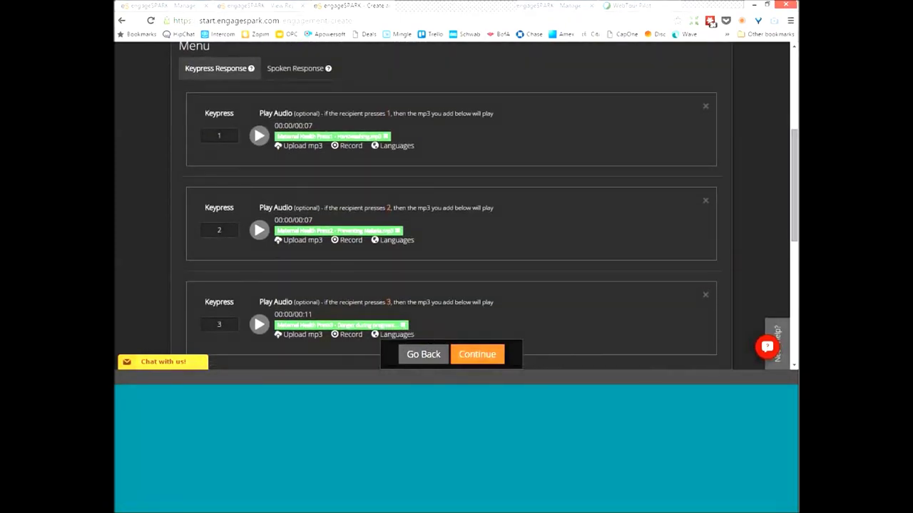
{"action": "scroll", "coordinate": [789, 305], "scroll_direction": "down", "scroll_amount": 1}
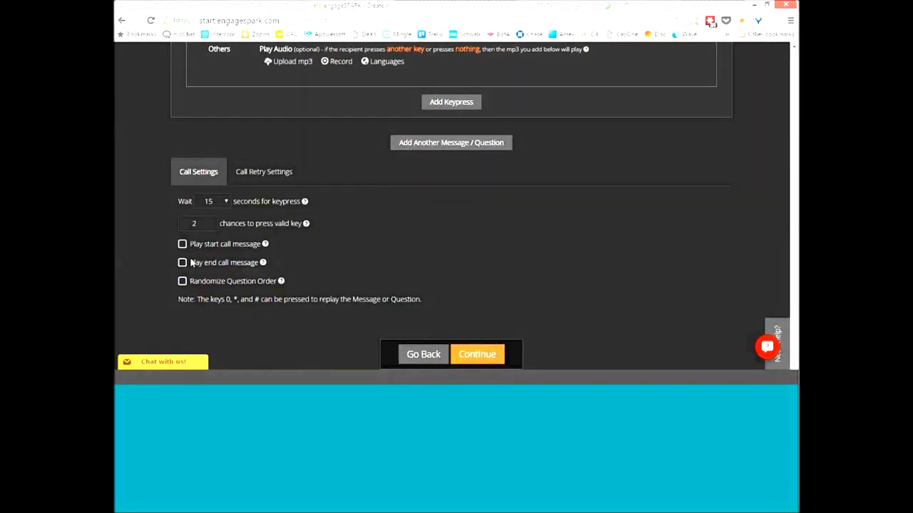
Enable automatic retries for unanswered calls in Call Retry Settings.
{"action": "left_click", "coordinate": [259, 173]}
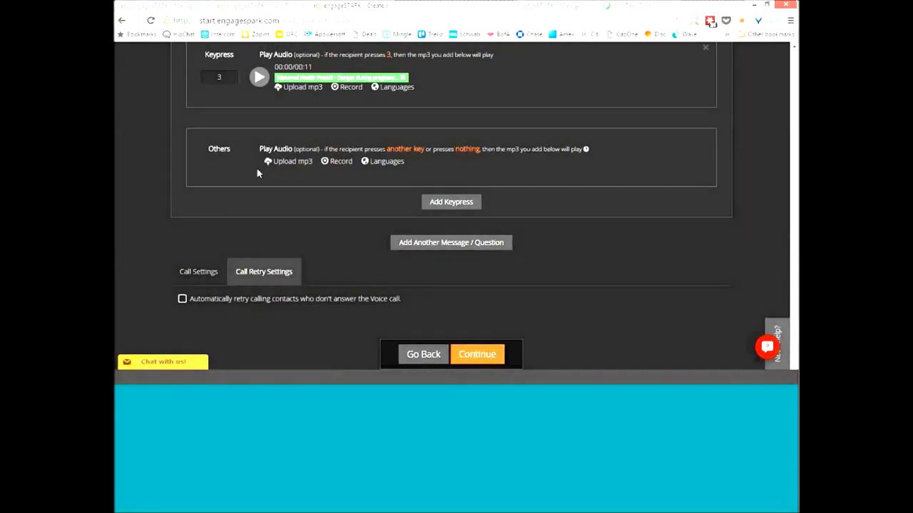
{"action": "left_click", "coordinate": [182, 300]}
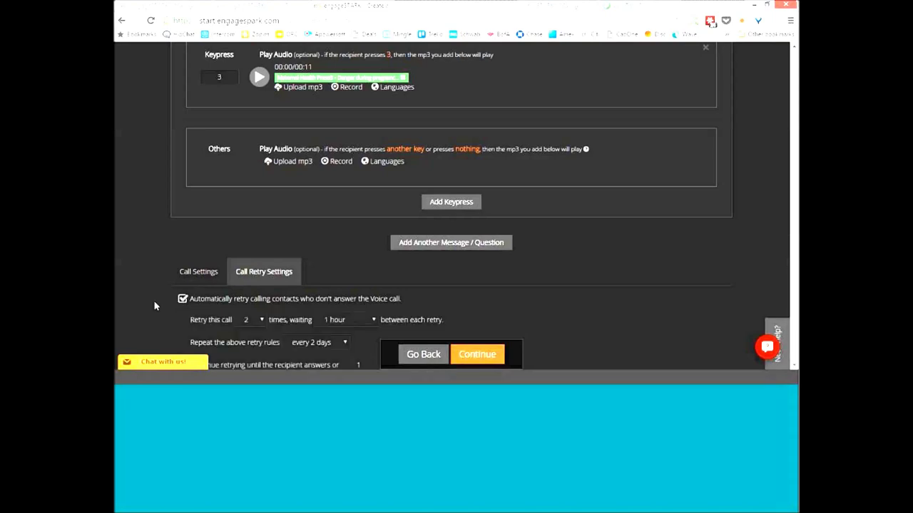
{"action": "scroll", "coordinate": [154, 300], "scroll_direction": "down", "scroll_amount": 2}
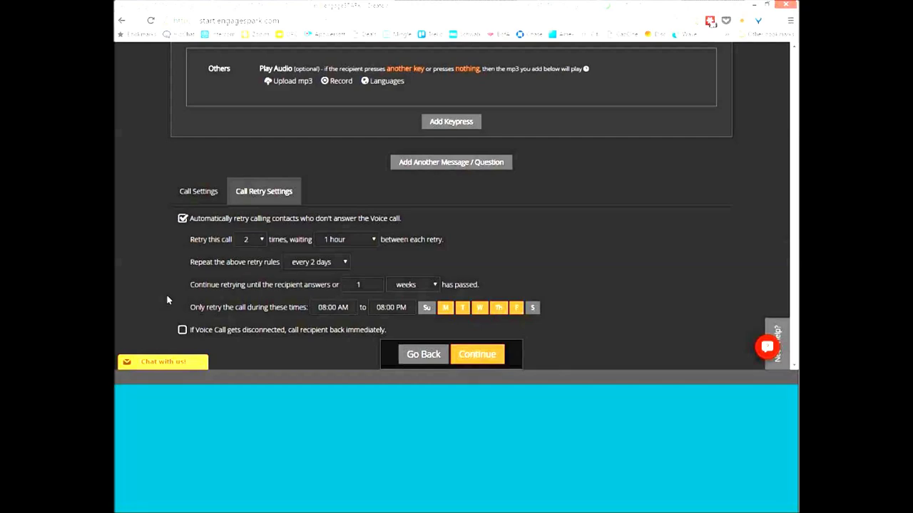
Set retries 4 hours apart, repeating every day for up to 4 days, excluding Friday.
{"action": "left_click", "coordinate": [340, 242]}
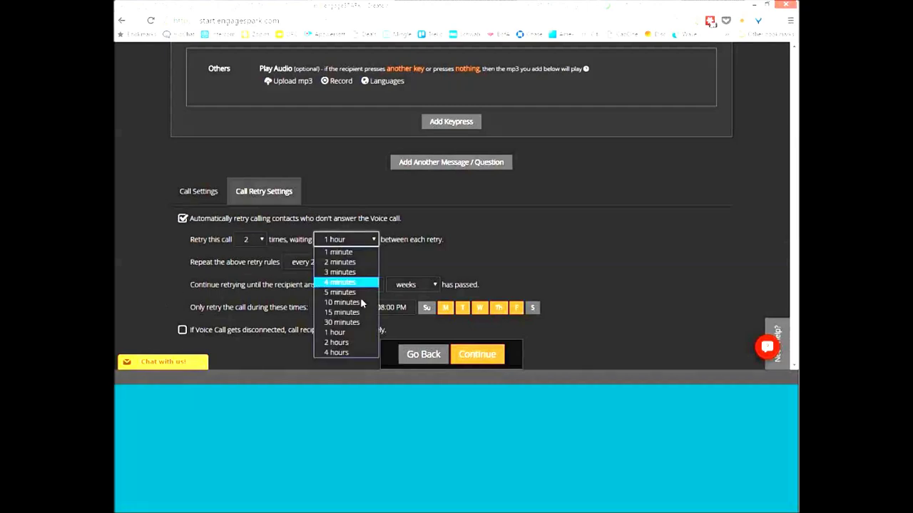
{"action": "left_click", "coordinate": [358, 352]}
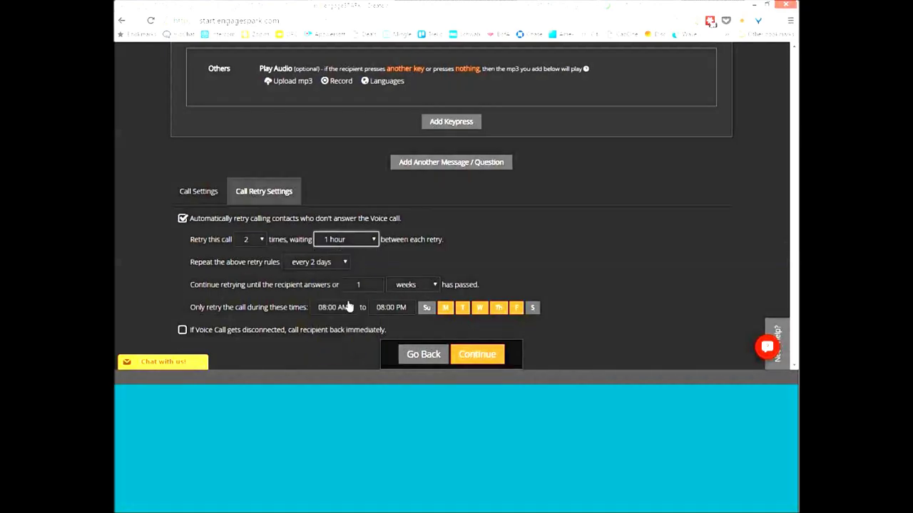
{"action": "left_click", "coordinate": [336, 264]}
{"action": "left_click", "coordinate": [312, 275]}
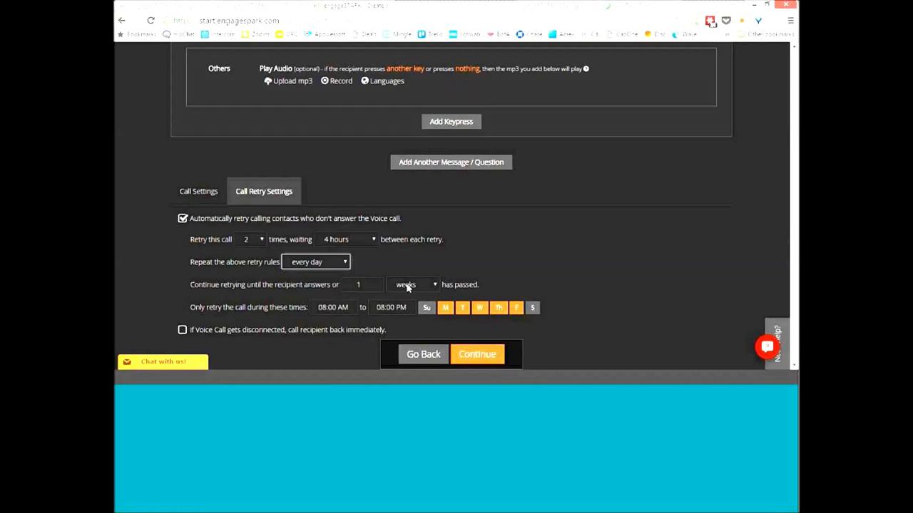
{"action": "left_click", "coordinate": [408, 286]}
{"action": "left_click", "coordinate": [404, 307]}
{"action": "left_click", "coordinate": [372, 283]}
{"action": "left_click", "coordinate": [371, 282]}
{"action": "left_click", "coordinate": [371, 282]}
{"action": "left_click", "coordinate": [481, 285]}
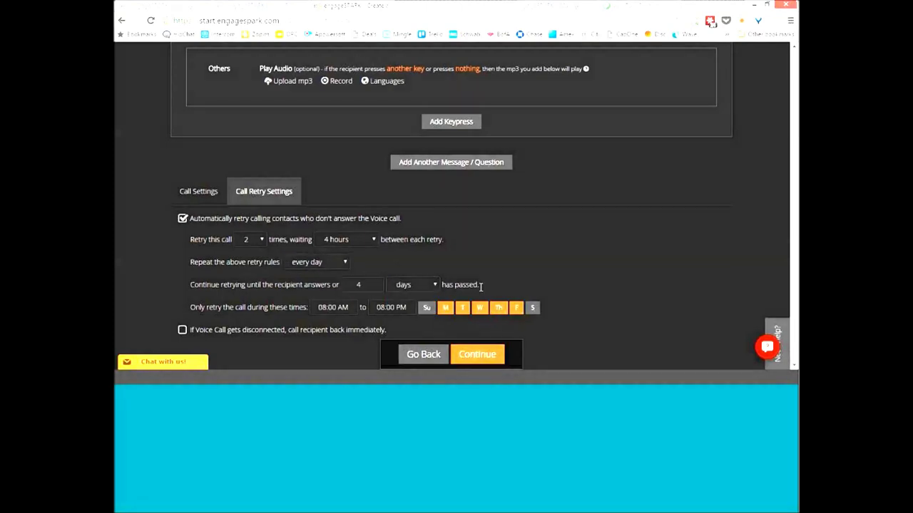
{"action": "left_click", "coordinate": [515, 308]}
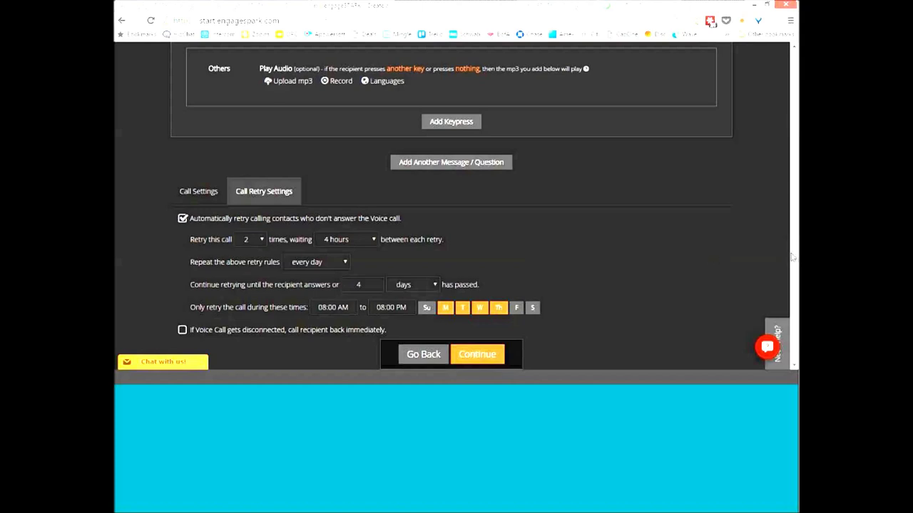
{"action": "scroll", "coordinate": [732, 275], "scroll_direction": "down", "scroll_amount": 1}
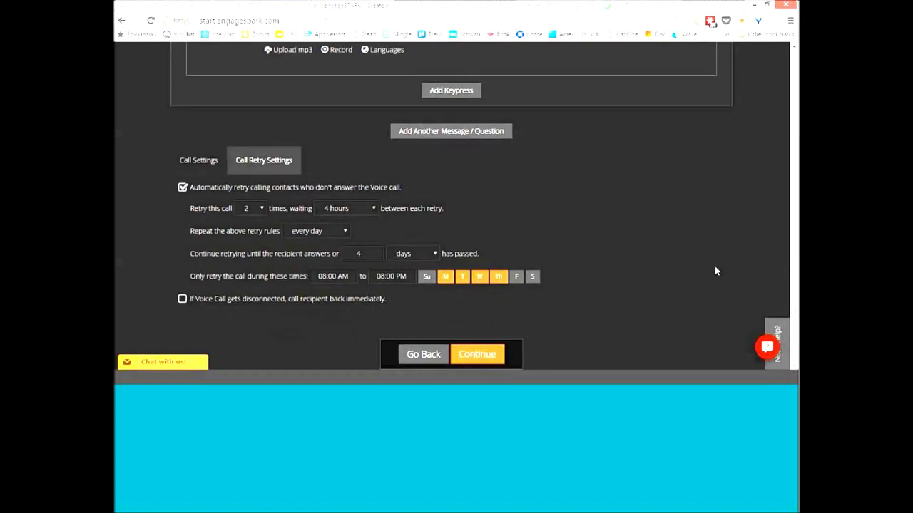
{"action": "left_click", "coordinate": [442, 137]}
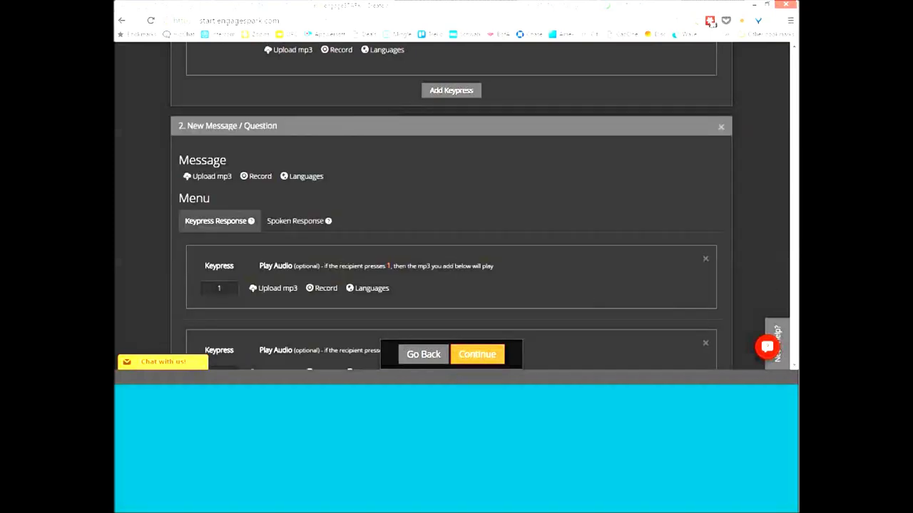
{"action": "scroll", "coordinate": [558, 212], "scroll_direction": "down", "scroll_amount": 1}
{"action": "left_click", "coordinate": [442, 134]}
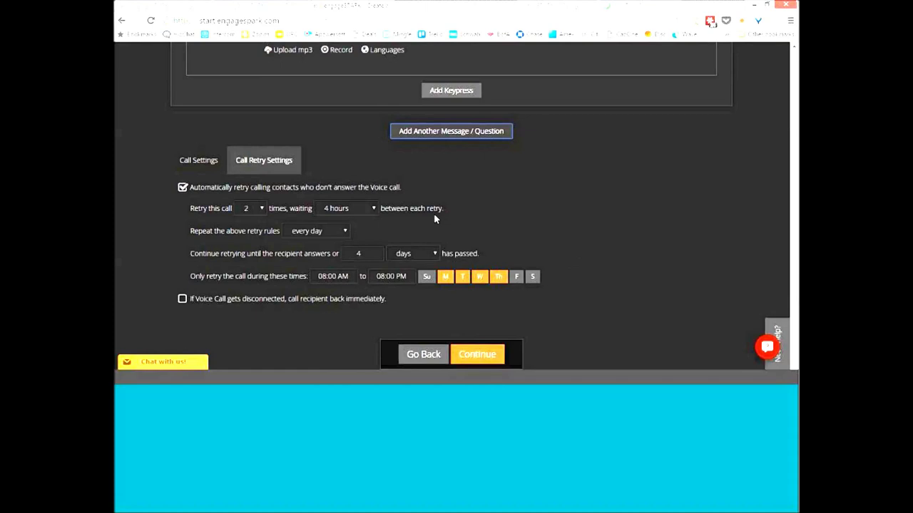
{"action": "left_click", "coordinate": [182, 300]}
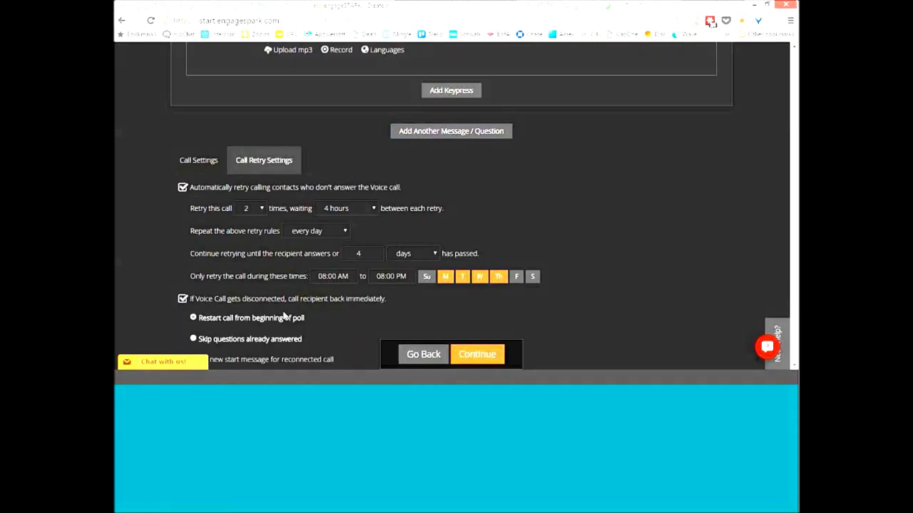
{"action": "left_click", "coordinate": [193, 340]}
{"action": "scroll", "coordinate": [642, 335], "scroll_direction": "down", "scroll_amount": 2}
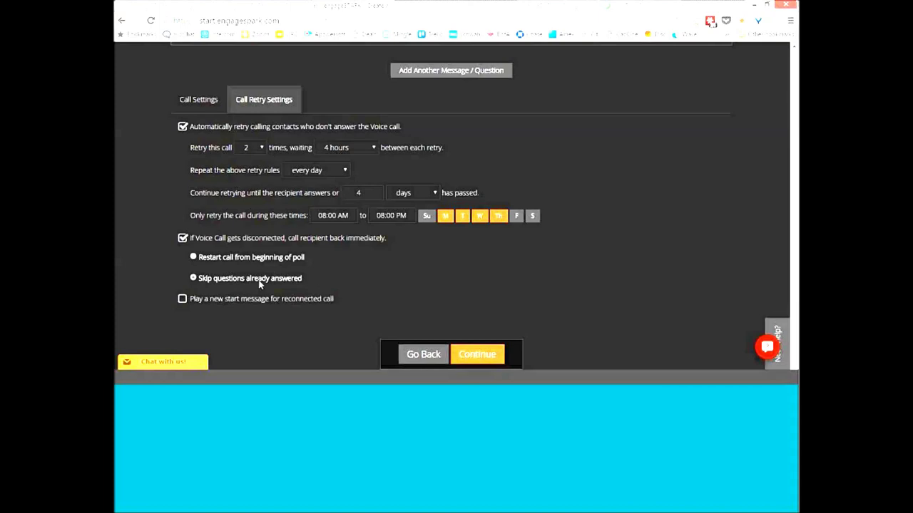
{"action": "left_click", "coordinate": [182, 299]}
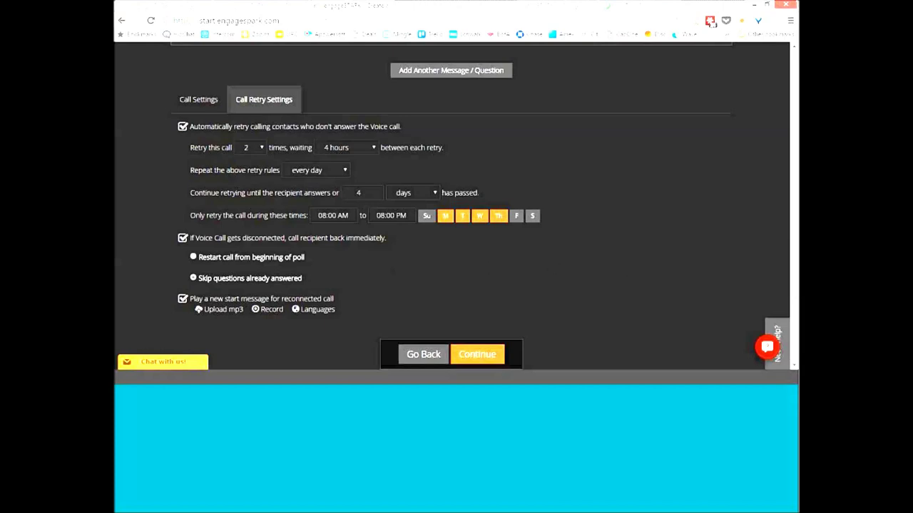
{"action": "scroll", "coordinate": [789, 203], "scroll_direction": "up", "scroll_amount": 6}
{"action": "scroll", "coordinate": [789, 204], "scroll_direction": "down", "scroll_amount": 4}
{"action": "scroll", "coordinate": [789, 204], "scroll_direction": "up", "scroll_amount": 2}
{"action": "left_click_drag", "start_coordinate": [789, 203], "coordinate": [794, 76]}
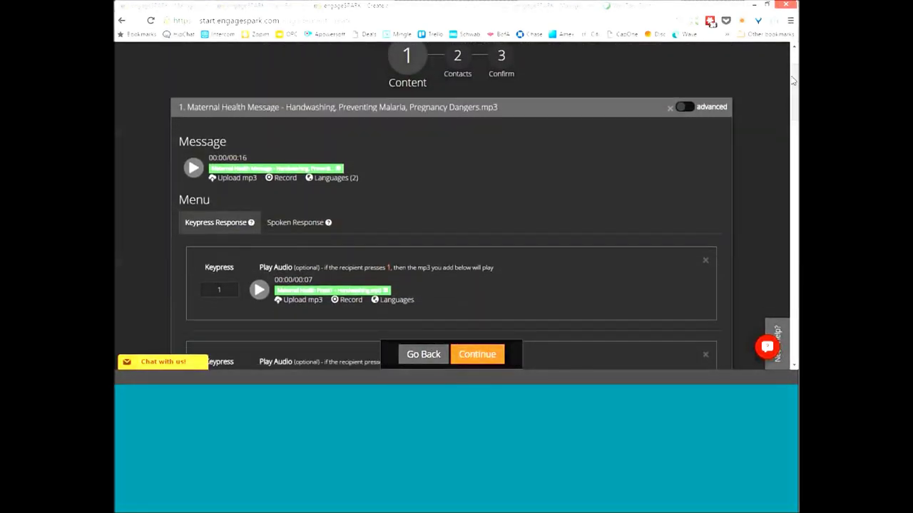
Turn on advanced mode for question 1 and confirm clearing its uploaded audio.
{"action": "left_click", "coordinate": [690, 109]}
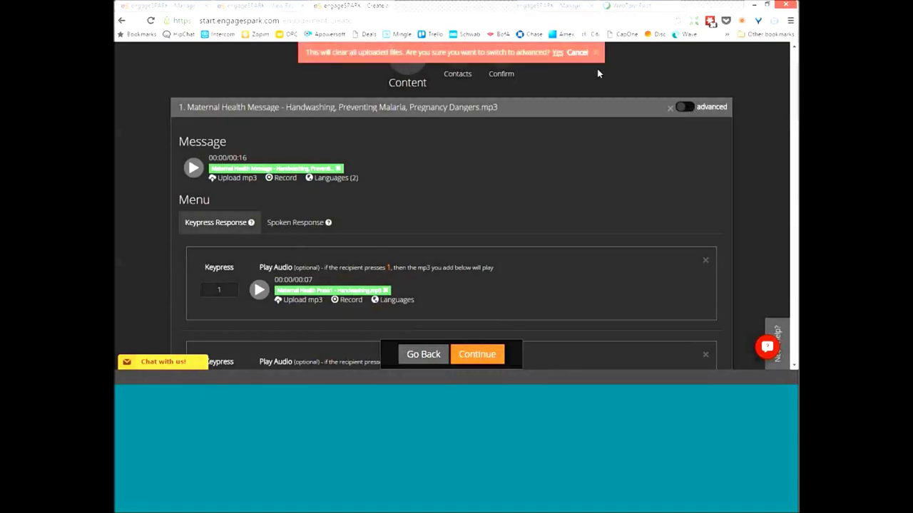
{"action": "left_click", "coordinate": [557, 52]}
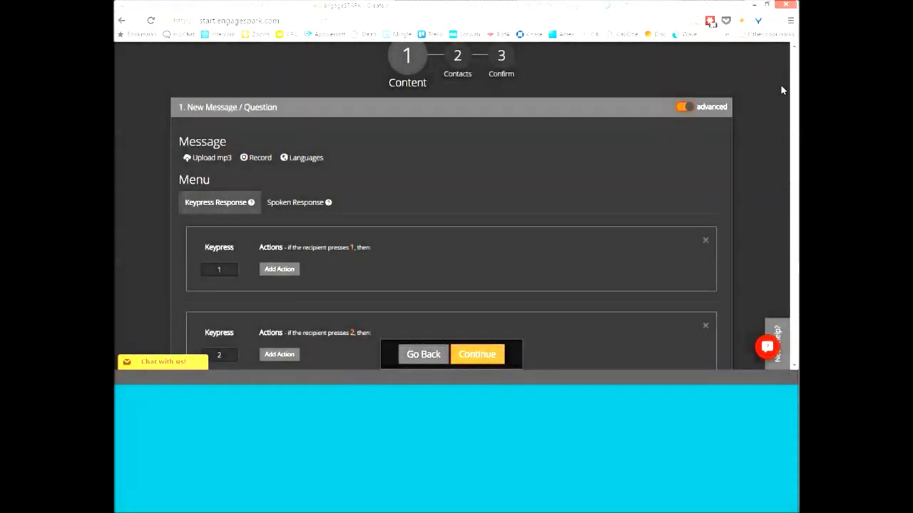
{"action": "scroll", "coordinate": [780, 93], "scroll_direction": "down", "scroll_amount": 2}
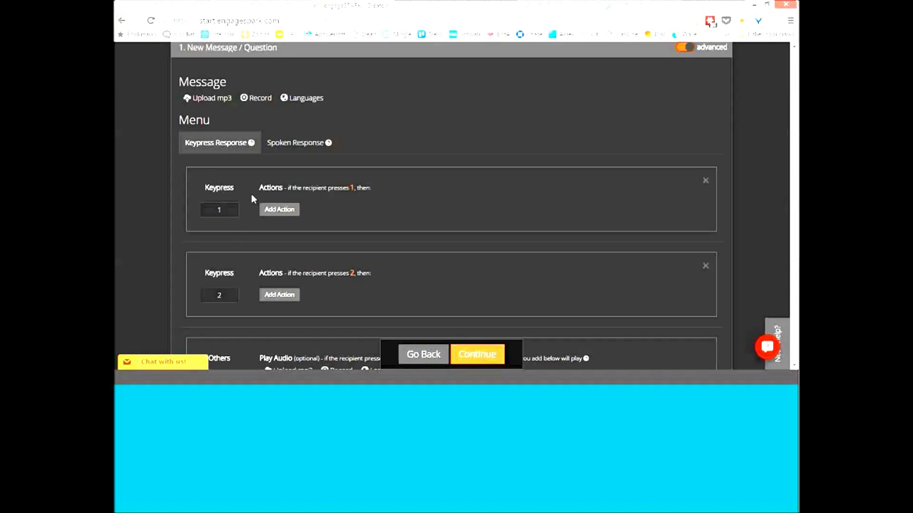
Give keypress 1 a second action, Update Contact, setting Gender to 'female'.
{"action": "left_click", "coordinate": [278, 210]}
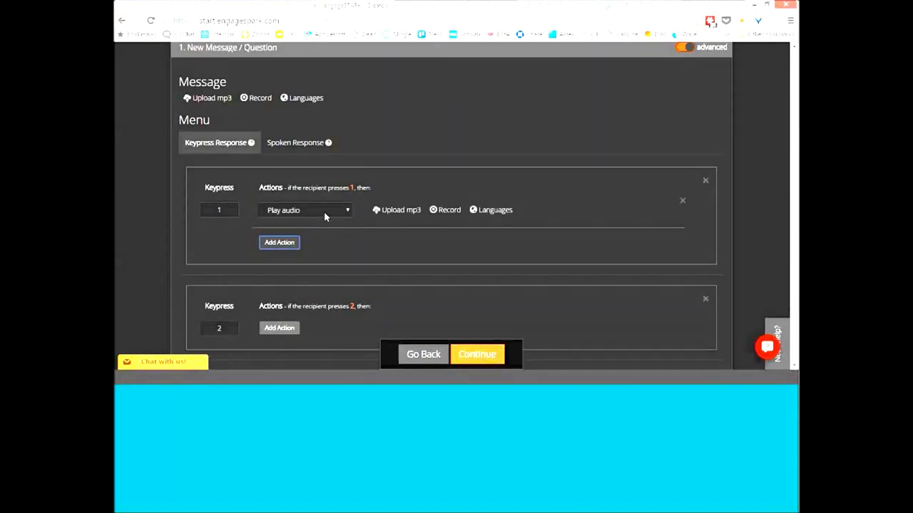
{"action": "left_click", "coordinate": [291, 246]}
{"action": "left_click", "coordinate": [291, 246]}
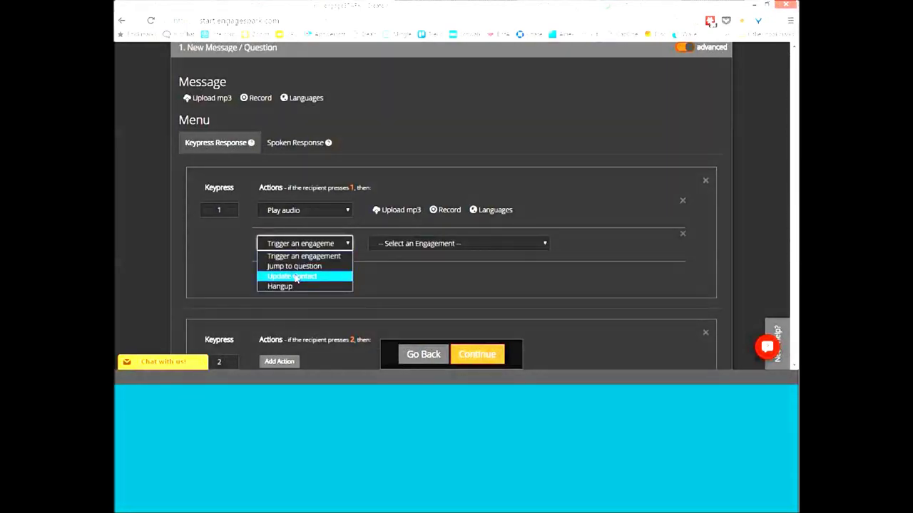
{"action": "left_click", "coordinate": [295, 275]}
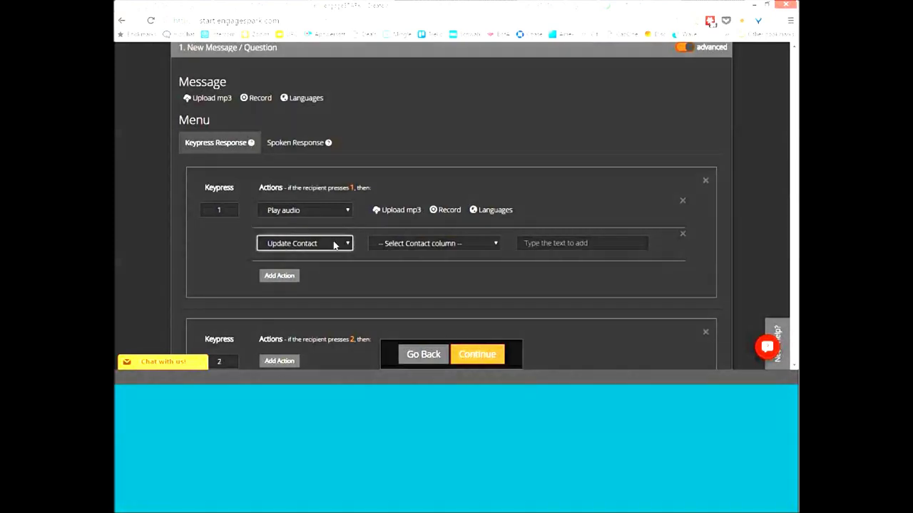
{"action": "left_click", "coordinate": [403, 244]}
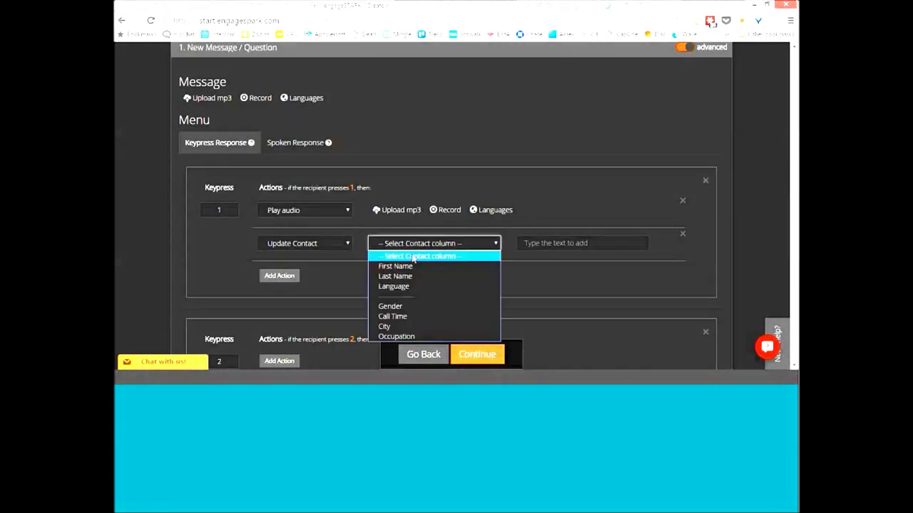
{"action": "left_click", "coordinate": [418, 307]}
{"action": "left_click", "coordinate": [549, 243]}
{"action": "type", "text": "female"}
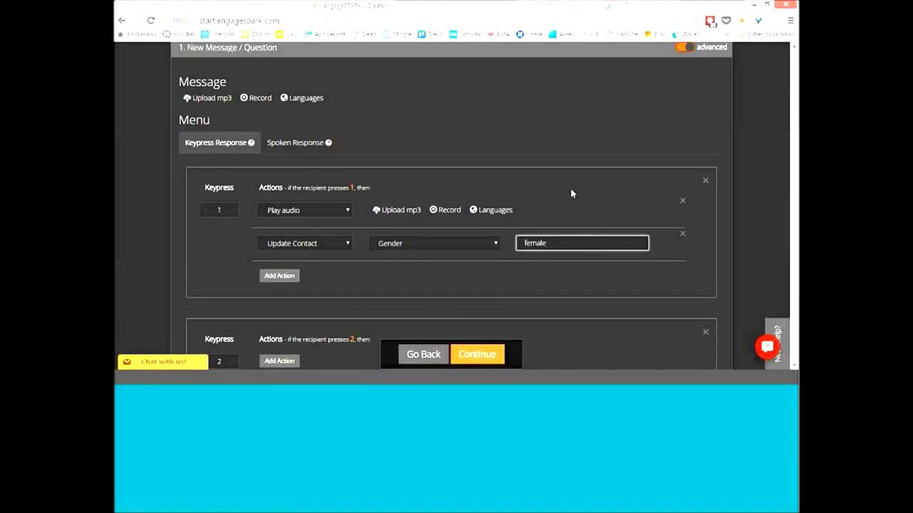
{"action": "left_click", "coordinate": [586, 193]}
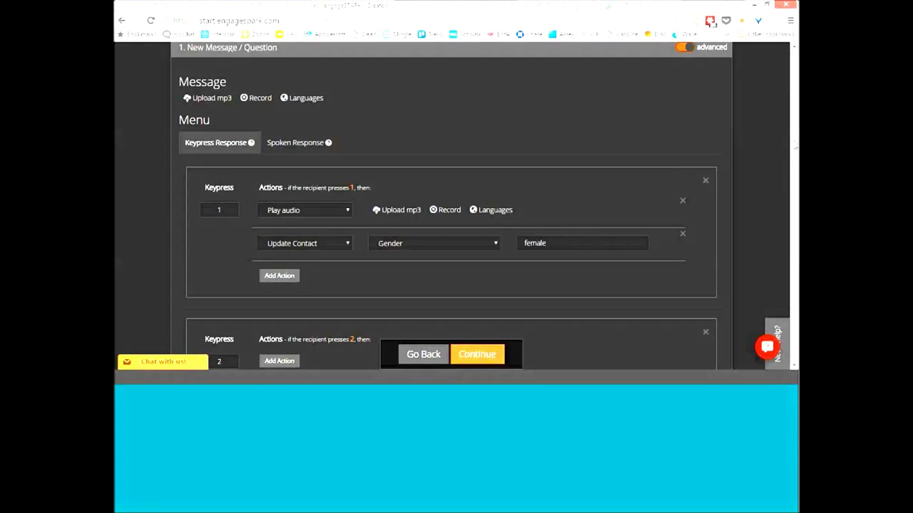
{"action": "scroll", "coordinate": [456, 214], "scroll_direction": "down", "scroll_amount": 1}
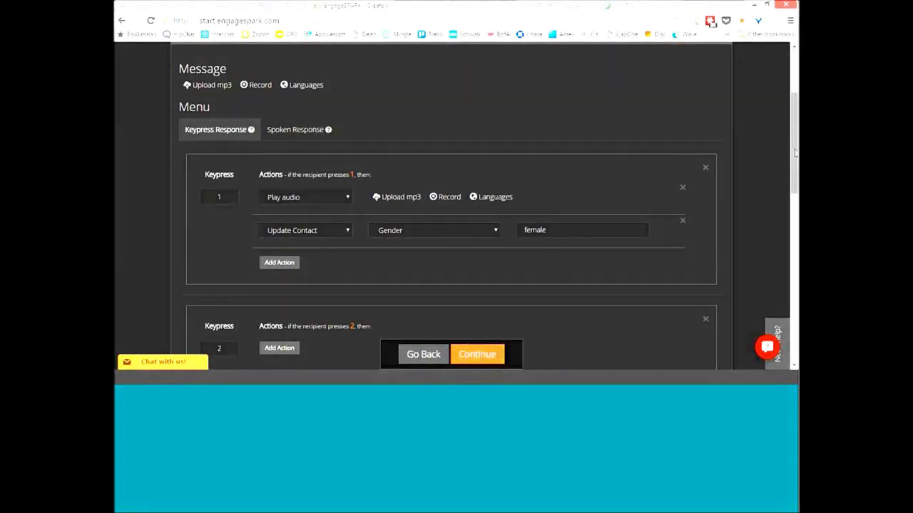
{"action": "left_click", "coordinate": [184, 5]}
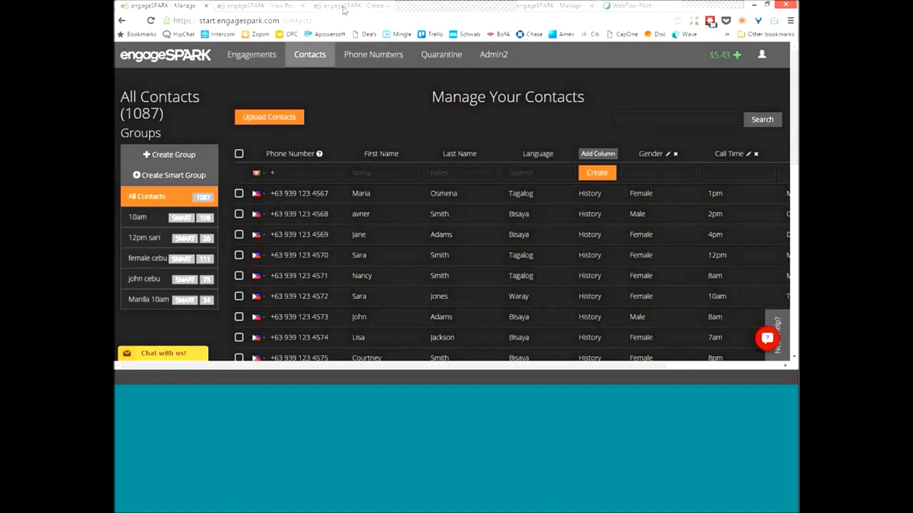
{"action": "left_click", "coordinate": [343, 7]}
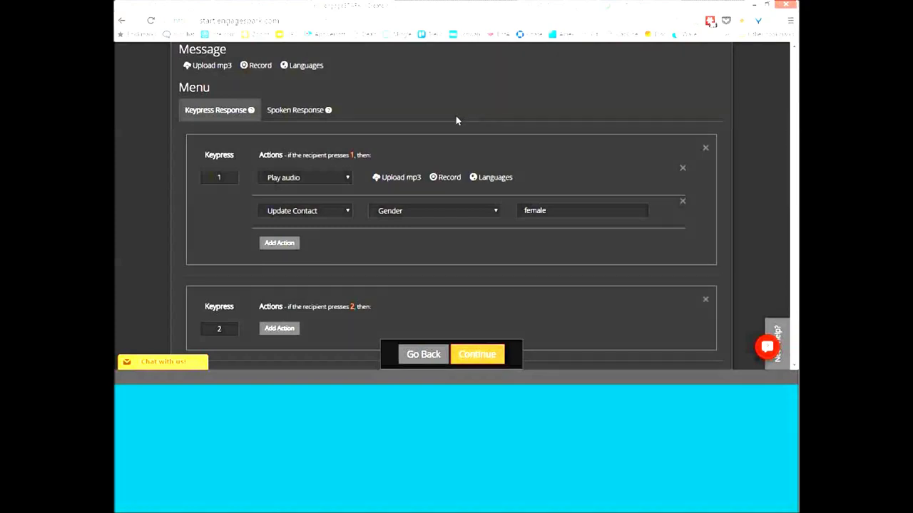
{"action": "left_click", "coordinate": [424, 212]}
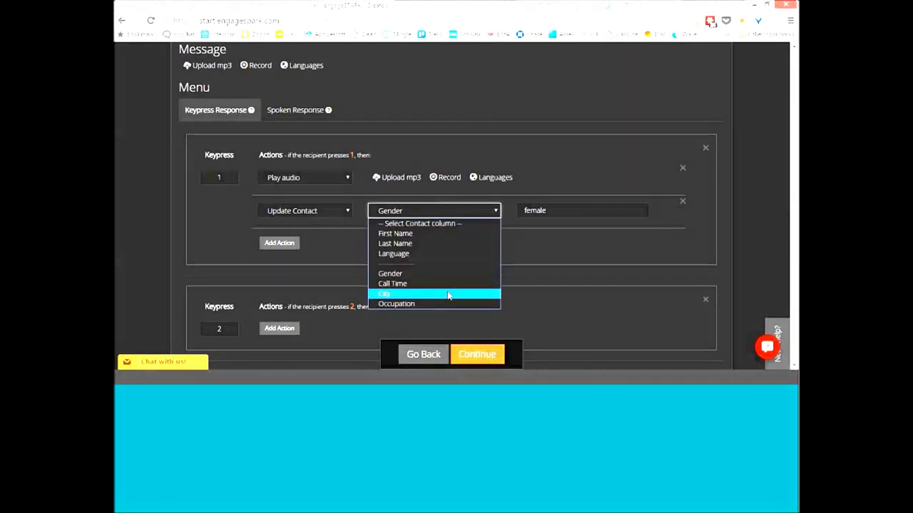
{"action": "left_click", "coordinate": [492, 274]}
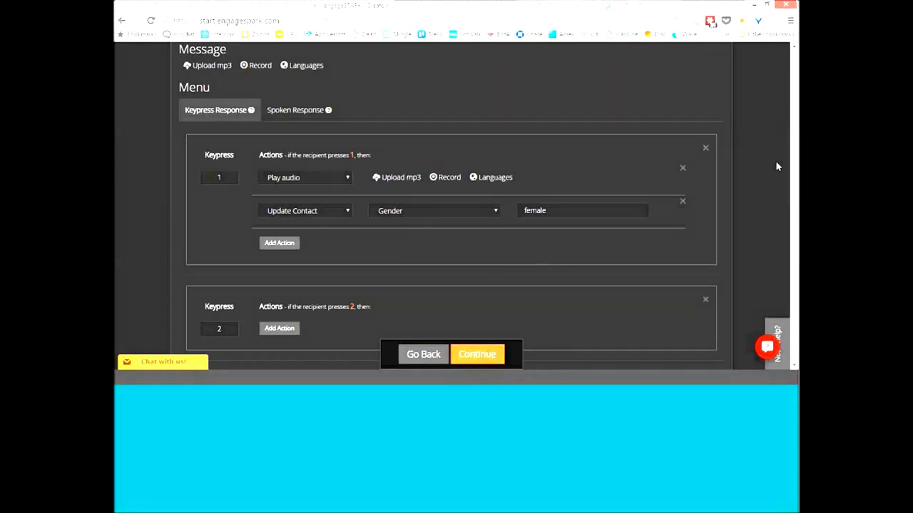
{"action": "scroll", "coordinate": [793, 173], "scroll_direction": "up", "scroll_amount": 3}
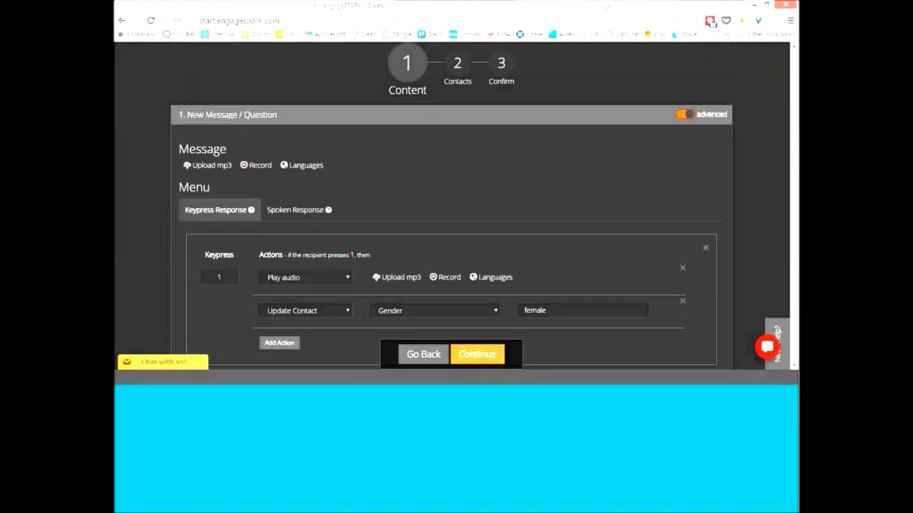
{"action": "scroll", "coordinate": [452, 202], "scroll_direction": "down", "scroll_amount": 1}
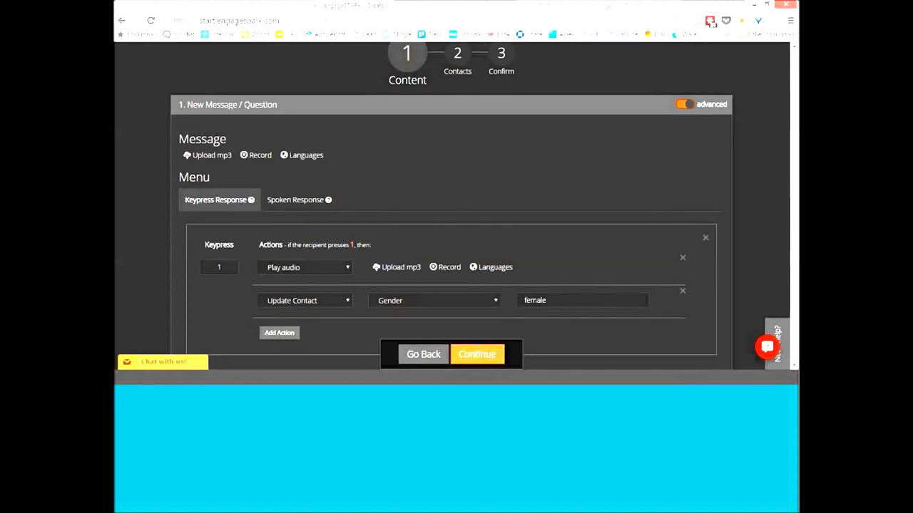
{"action": "scroll", "coordinate": [609, 169], "scroll_direction": "up", "scroll_amount": 1}
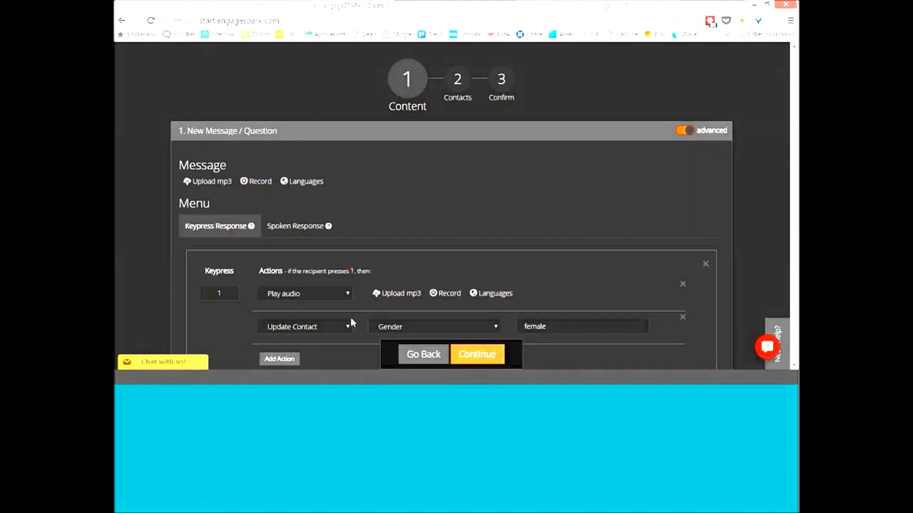
Change keypress 1's contact update from Gender 'female' to Language 'english'.
{"action": "left_click", "coordinate": [412, 326]}
{"action": "left_click", "coordinate": [426, 264]}
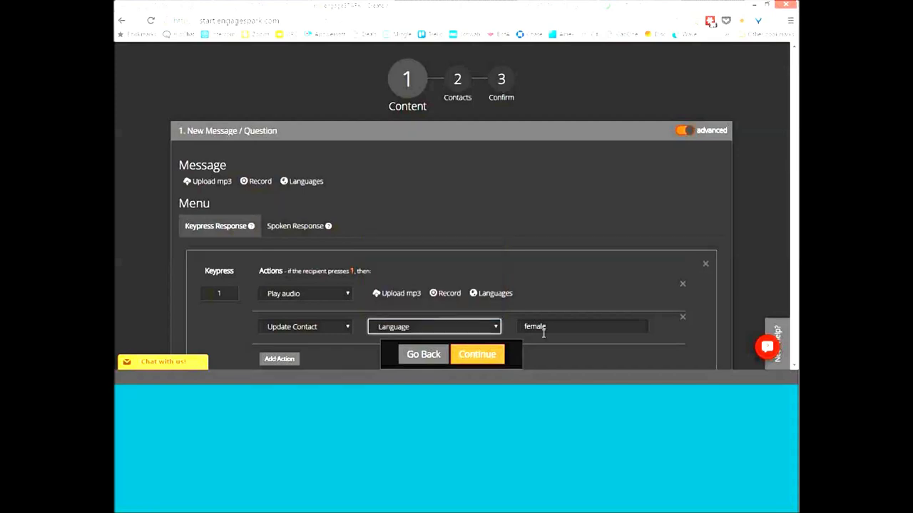
{"action": "double_click", "coordinate": [562, 328]}
{"action": "type", "text": "english"}
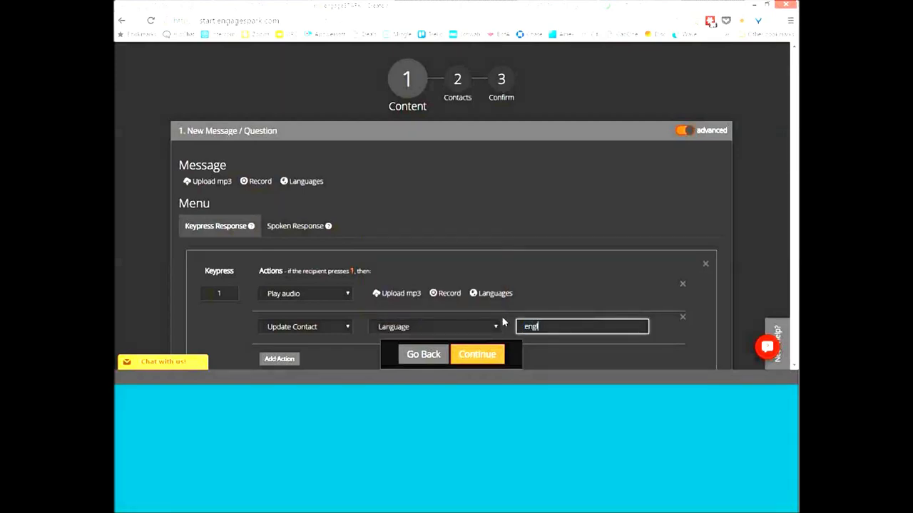
{"action": "left_click", "coordinate": [560, 266]}
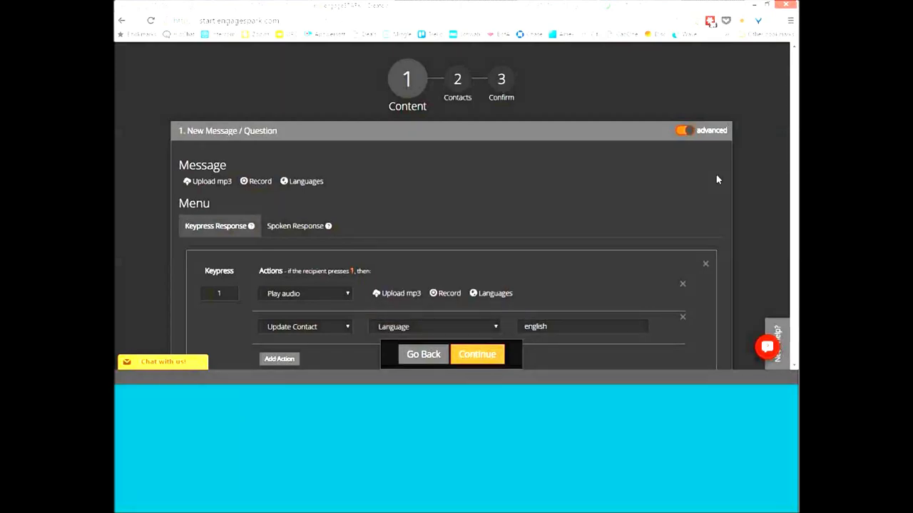
Add a second message/question to the poll.
{"action": "scroll", "coordinate": [718, 179], "scroll_direction": "down", "scroll_amount": 5}
{"action": "scroll", "coordinate": [499, 214], "scroll_direction": "down", "scroll_amount": 2}
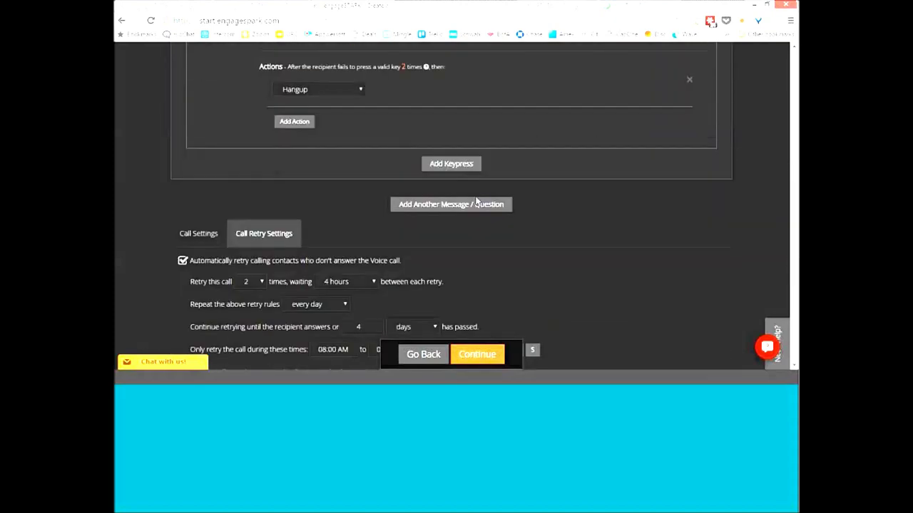
{"action": "left_click", "coordinate": [497, 208]}
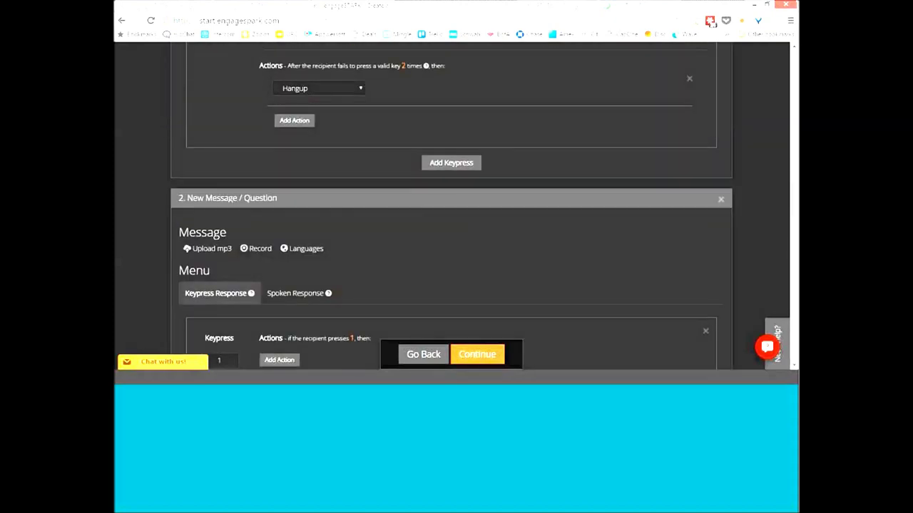
{"action": "scroll", "coordinate": [479, 86], "scroll_direction": "down", "scroll_amount": 5}
{"action": "scroll", "coordinate": [589, 157], "scroll_direction": "up", "scroll_amount": 5}
{"action": "scroll", "coordinate": [449, 96], "scroll_direction": "down", "scroll_amount": 5}
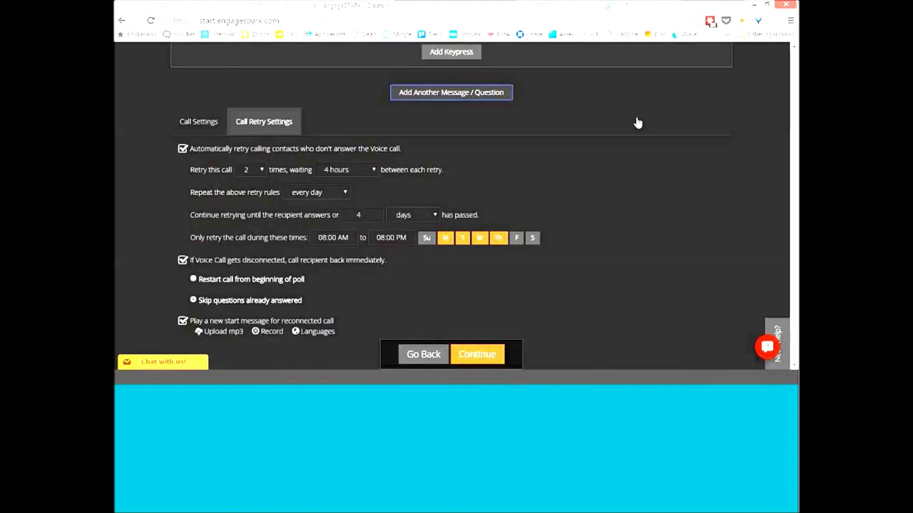
{"action": "scroll", "coordinate": [635, 122], "scroll_direction": "down", "scroll_amount": 5}
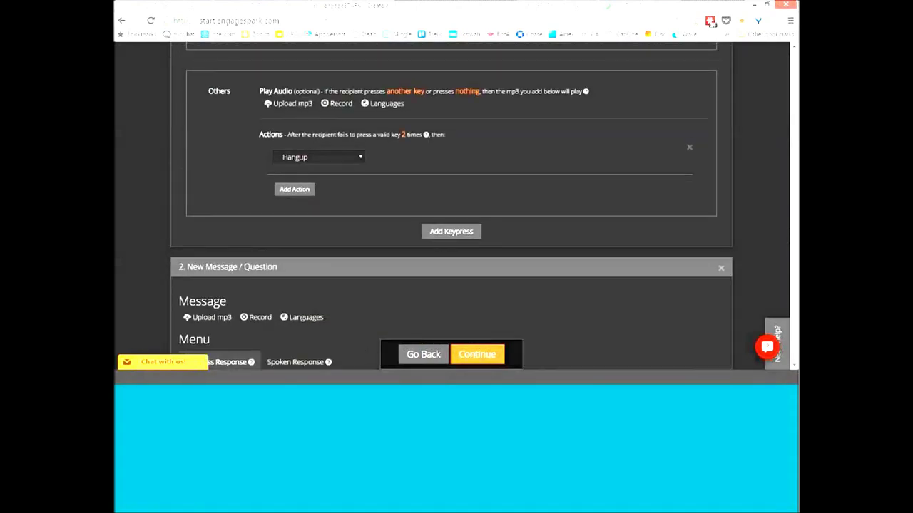
{"action": "scroll", "coordinate": [479, 207], "scroll_direction": "down", "scroll_amount": 5}
{"action": "scroll", "coordinate": [402, 201], "scroll_direction": "down", "scroll_amount": 2}
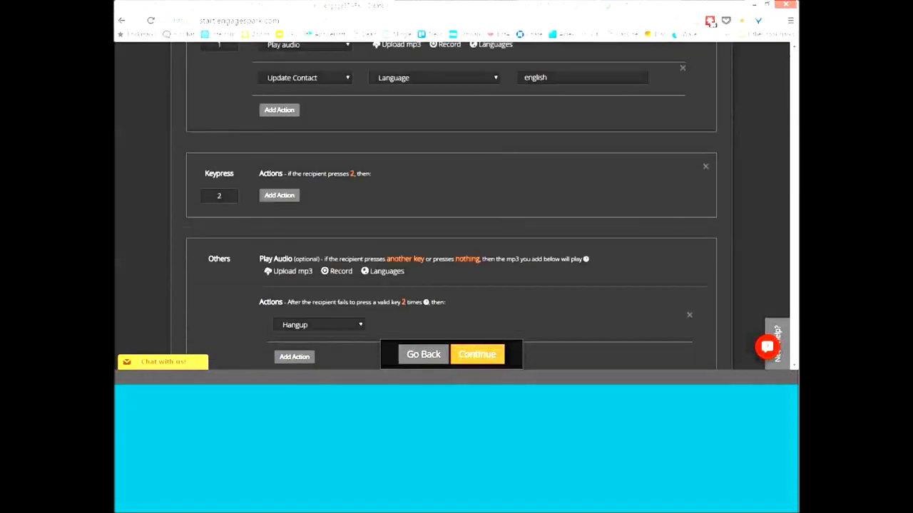
Add an Update Contact action to keypress 2 setting Language to 'french'.
{"action": "left_click", "coordinate": [277, 197]}
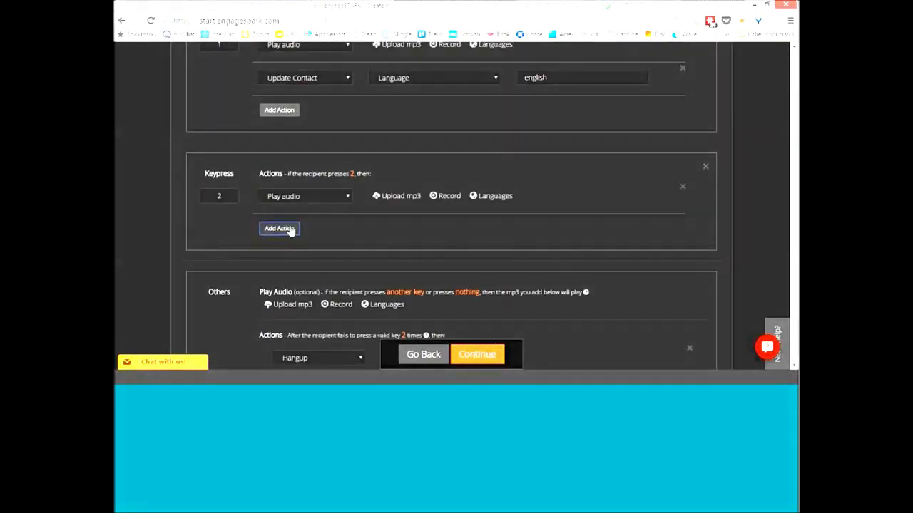
{"action": "left_click", "coordinate": [289, 232]}
{"action": "left_click", "coordinate": [306, 230]}
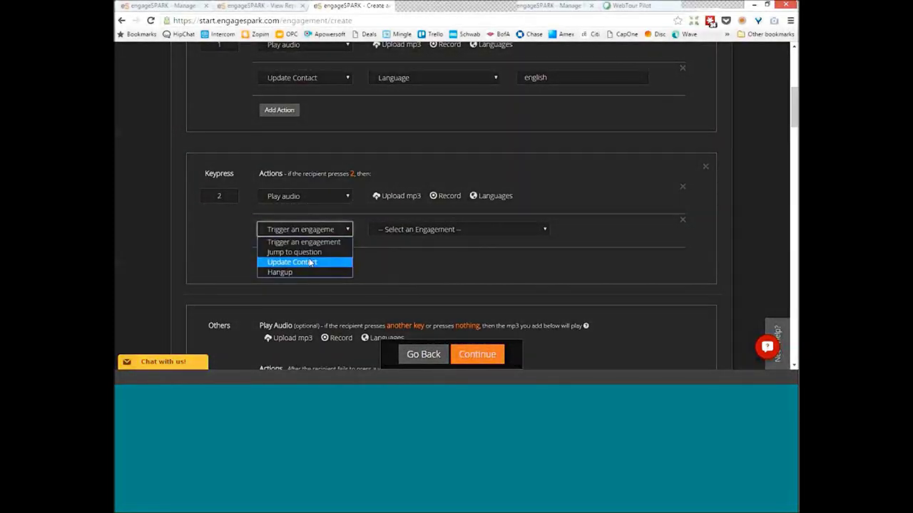
{"action": "left_click", "coordinate": [312, 262]}
{"action": "left_click", "coordinate": [410, 230]}
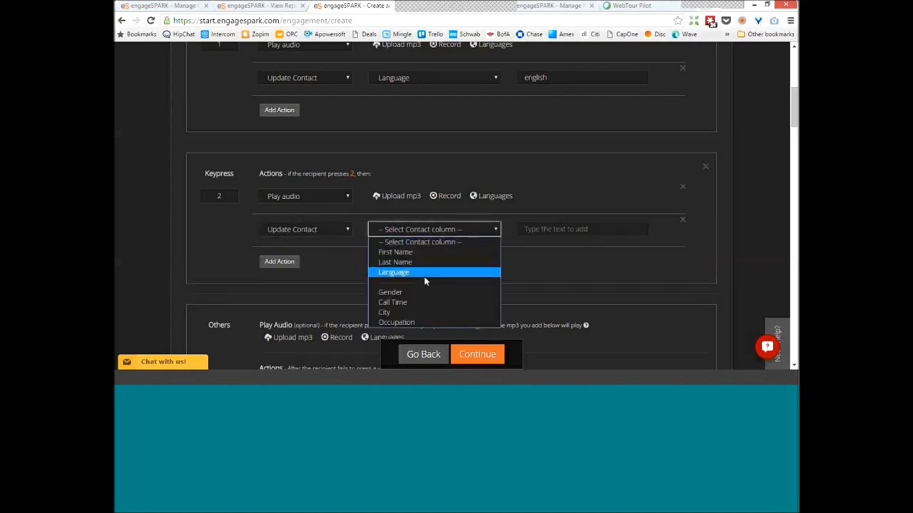
{"action": "left_click", "coordinate": [425, 276]}
{"action": "left_click", "coordinate": [541, 231]}
{"action": "type", "text": "french"}
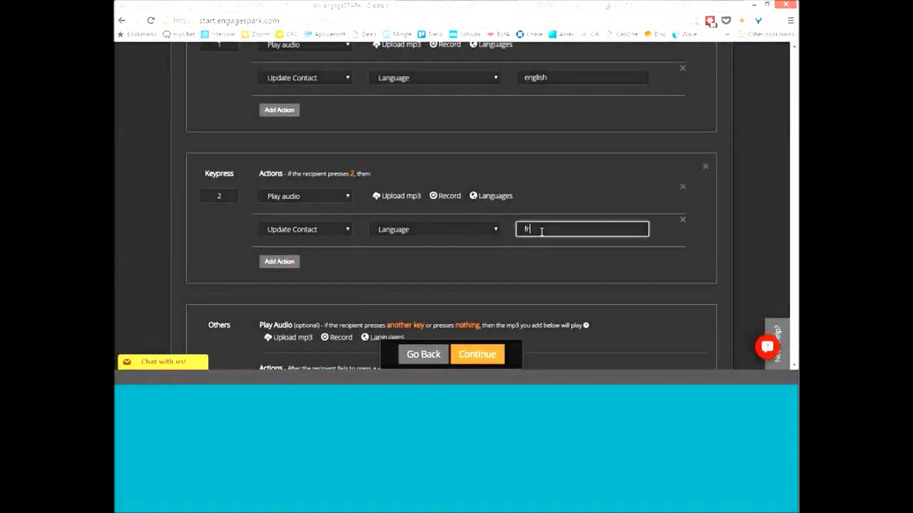
{"action": "left_click", "coordinate": [561, 198]}
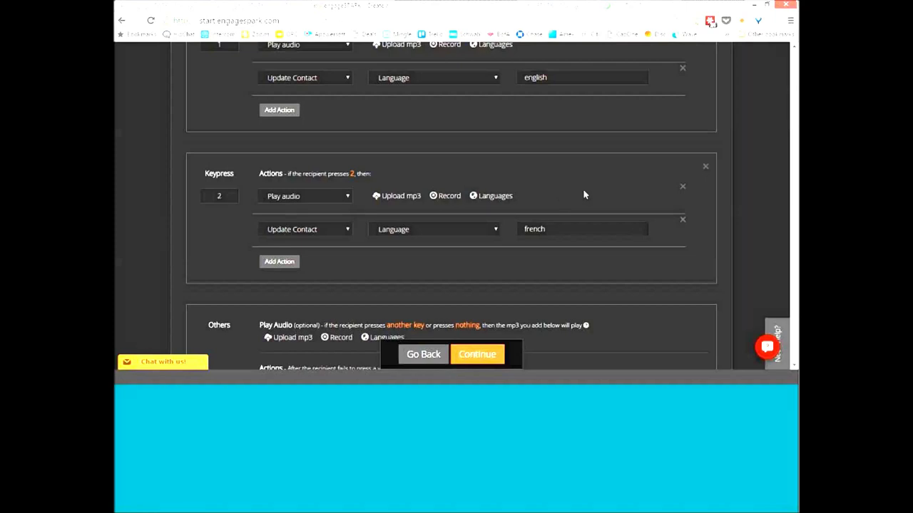
{"action": "scroll", "coordinate": [795, 121], "scroll_direction": "down", "scroll_amount": 5}
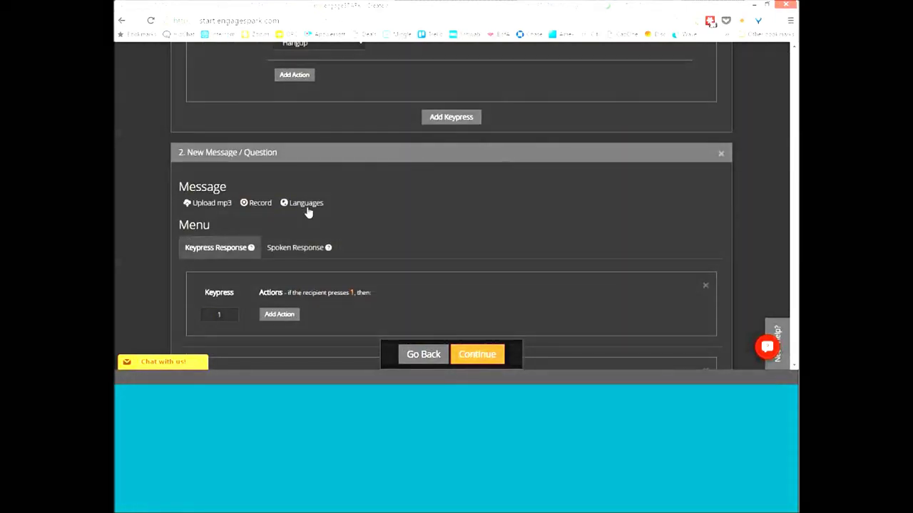
{"action": "left_click", "coordinate": [322, 205]}
{"action": "left_click", "coordinate": [462, 165]}
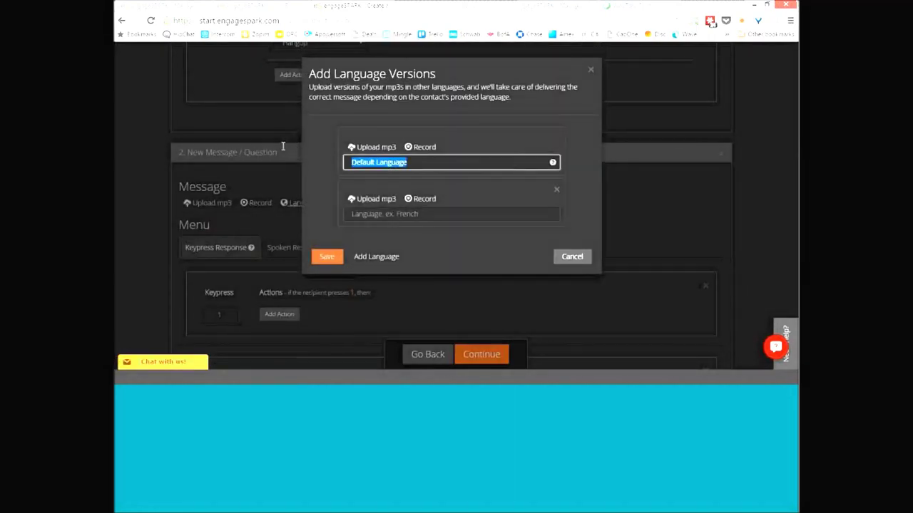
{"action": "type", "text": "english"}
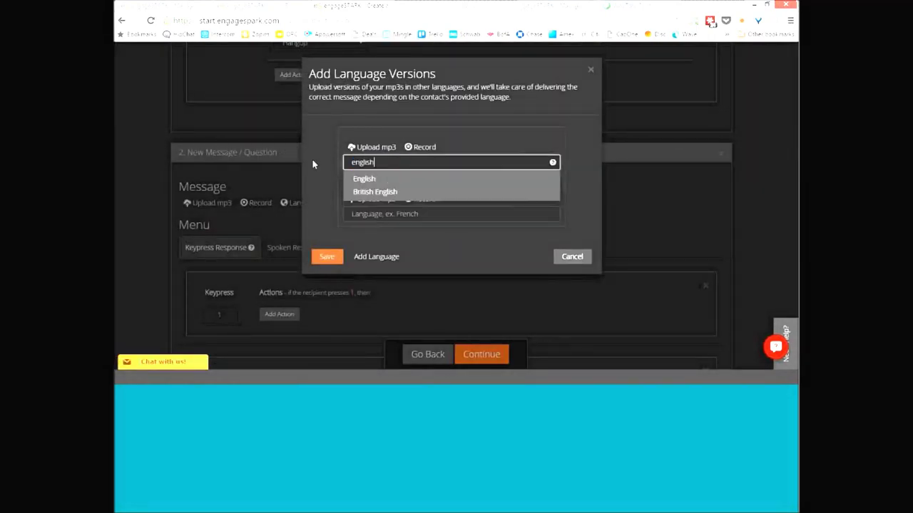
{"action": "left_click", "coordinate": [367, 179]}
{"action": "left_click", "coordinate": [371, 214]}
{"action": "type", "text": "french"}
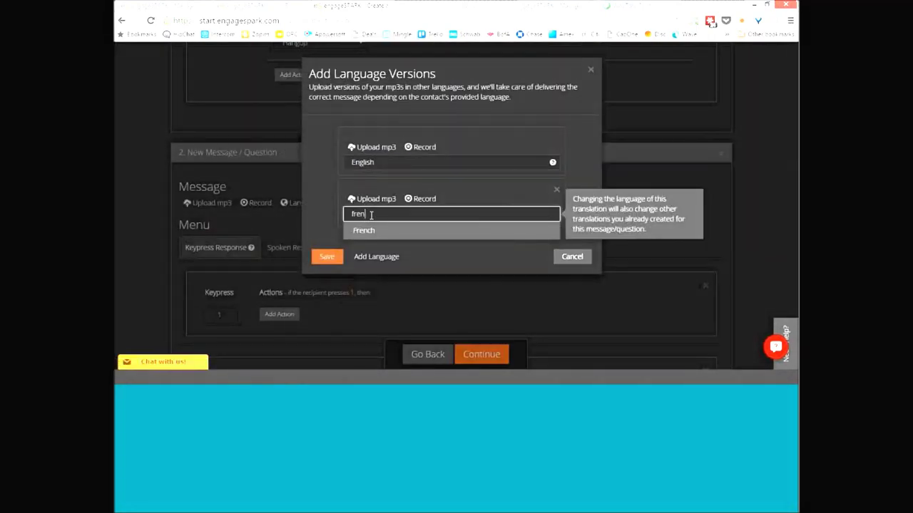
{"action": "left_click", "coordinate": [365, 232]}
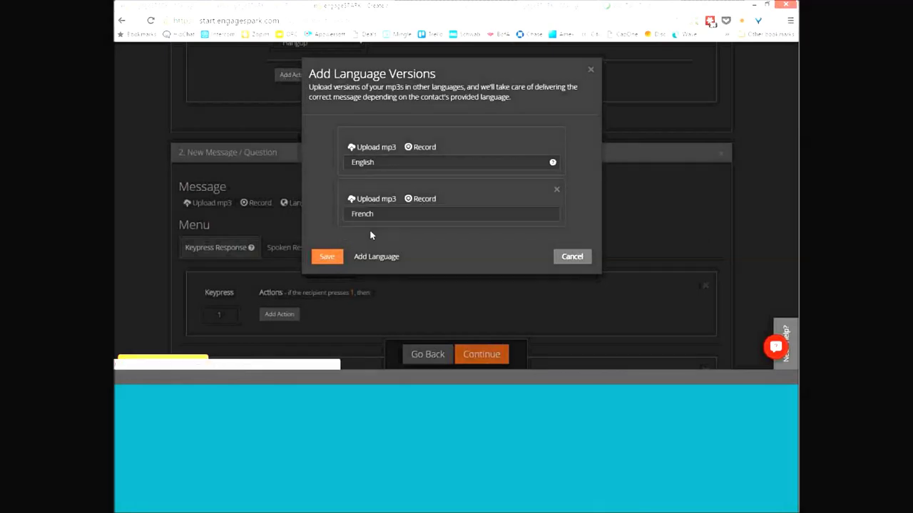
{"action": "left_click", "coordinate": [572, 257]}
{"action": "scroll", "coordinate": [480, 206], "scroll_direction": "up", "scroll_amount": 5}
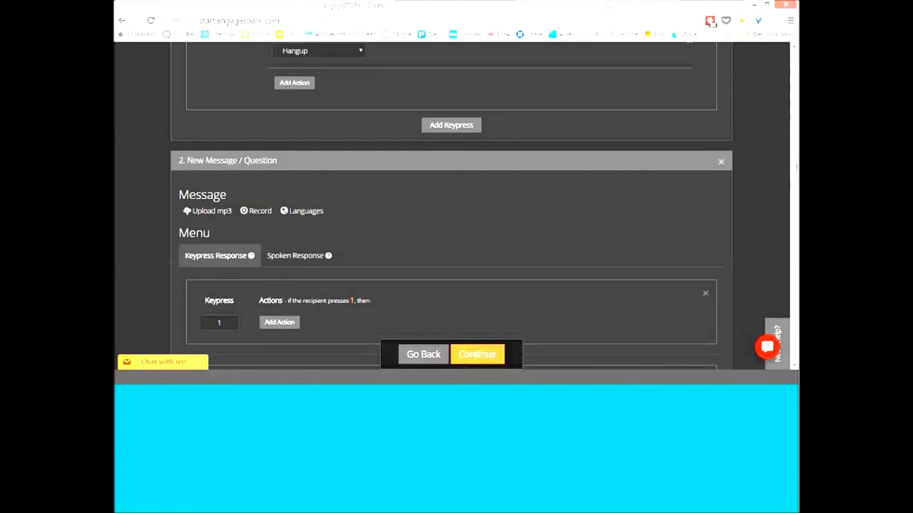
Switch keypress 1's update from Language 'english' to Gender 'female' and add a third action.
{"action": "scroll", "coordinate": [480, 206], "scroll_direction": "up", "scroll_amount": 2}
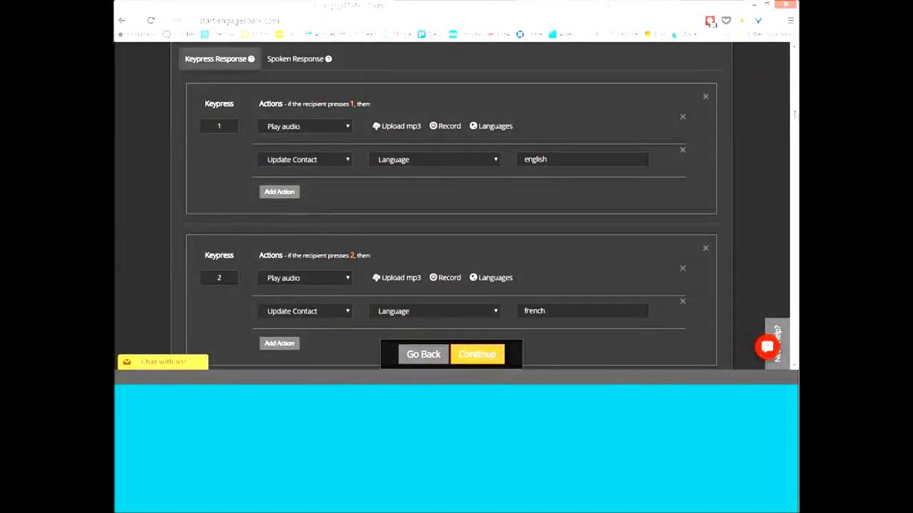
{"action": "scroll", "coordinate": [794, 112], "scroll_direction": "up", "scroll_amount": 1}
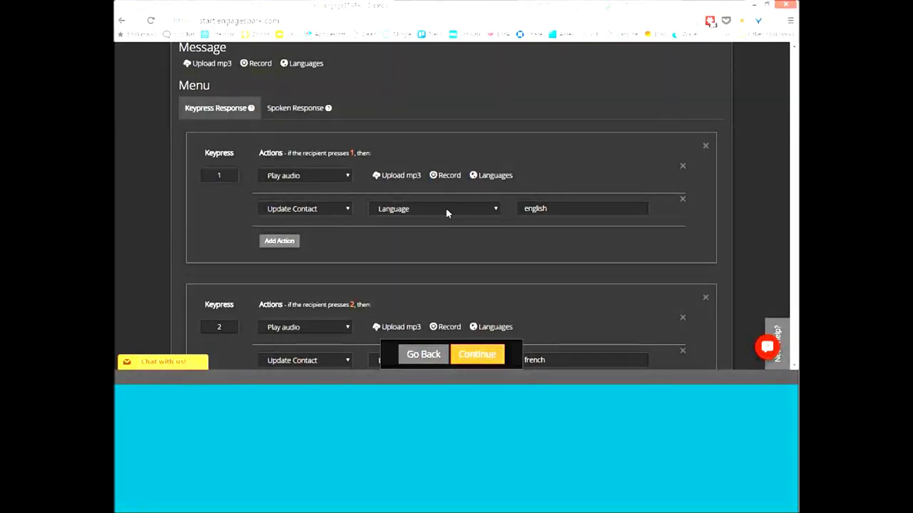
{"action": "left_click", "coordinate": [421, 208]}
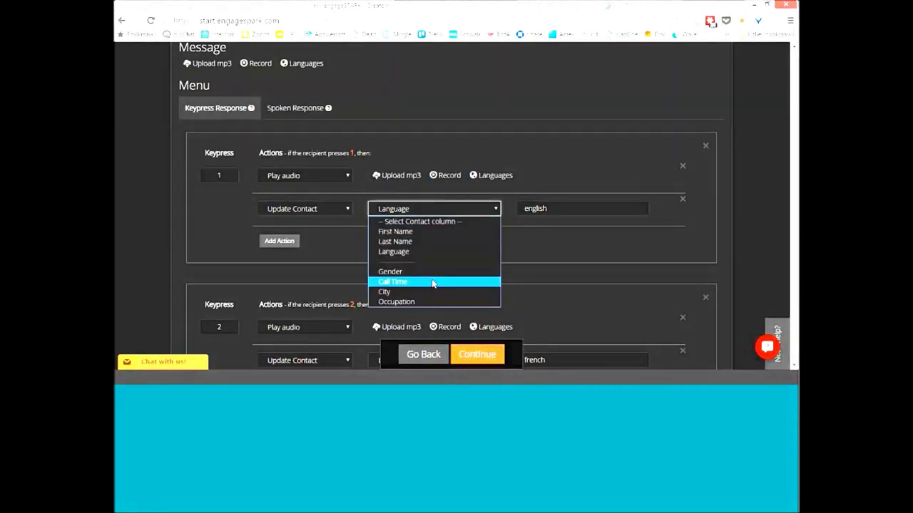
{"action": "left_click", "coordinate": [540, 256]}
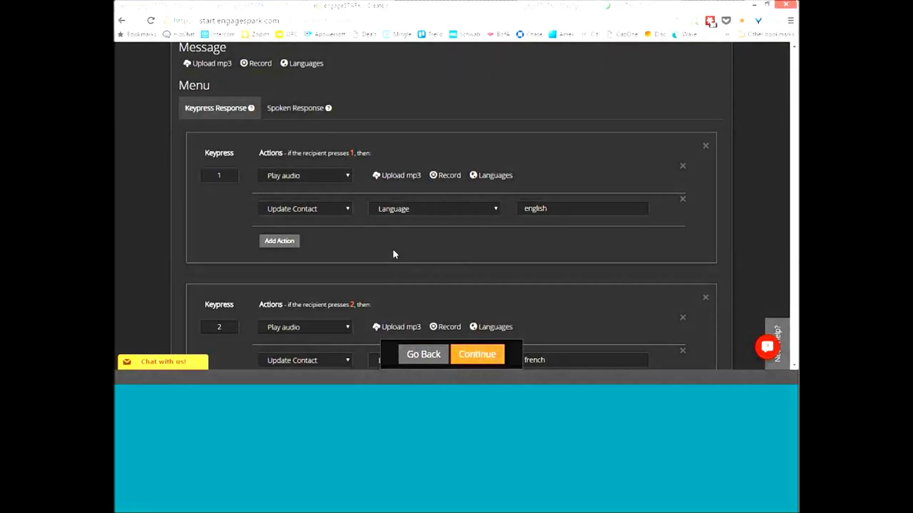
{"action": "left_click", "coordinate": [441, 209]}
{"action": "left_click", "coordinate": [431, 271]}
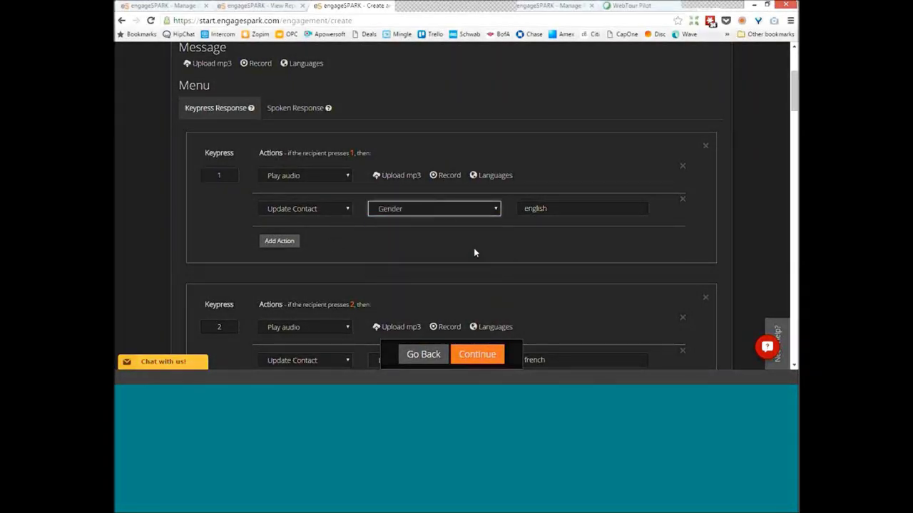
{"action": "left_click", "coordinate": [568, 208]}
{"action": "double_click", "coordinate": [522, 209]}
{"action": "type", "text": "female"}
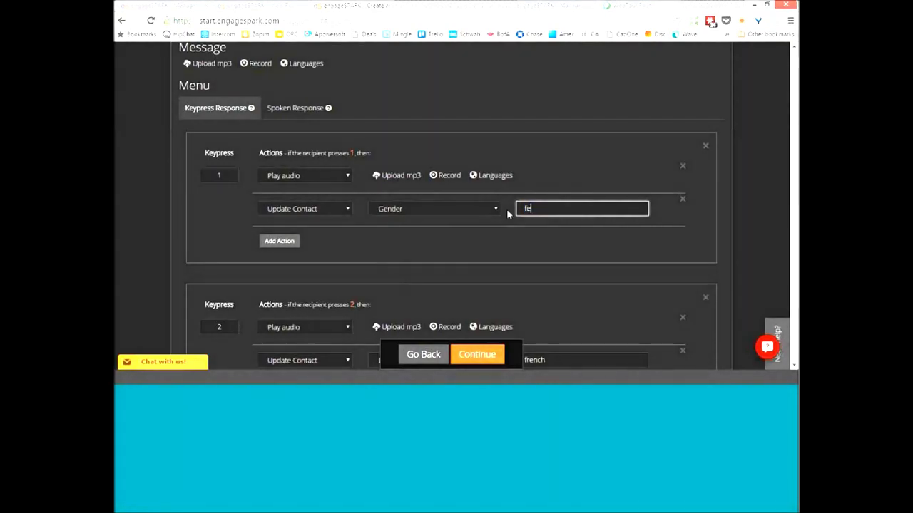
{"action": "left_click", "coordinate": [508, 235]}
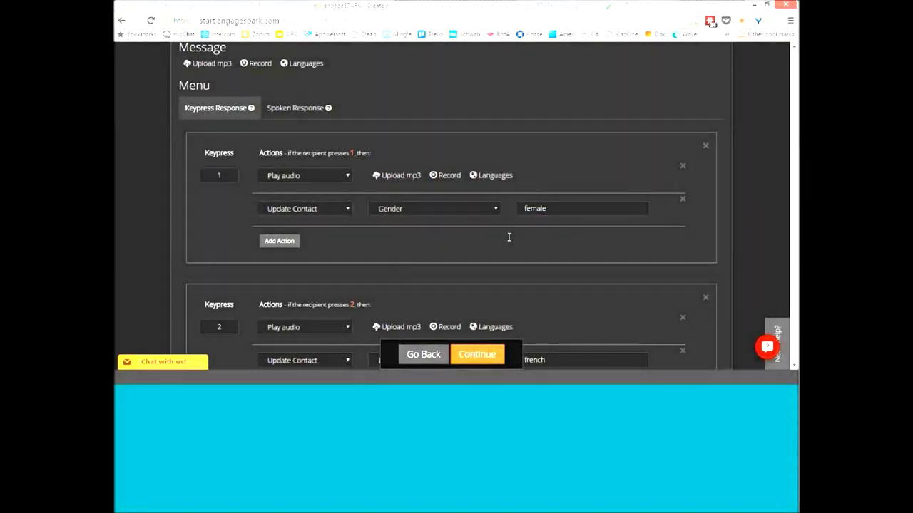
{"action": "left_click", "coordinate": [279, 242]}
Add a Jump to question action under Keypress 1 targeting Question 3.
{"action": "left_click", "coordinate": [303, 242]}
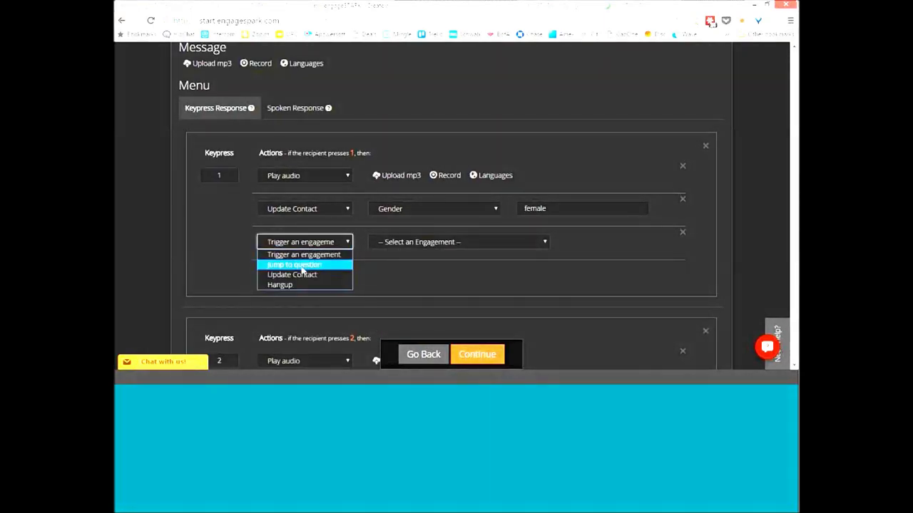
{"action": "left_click", "coordinate": [301, 267]}
{"action": "left_click", "coordinate": [423, 243]}
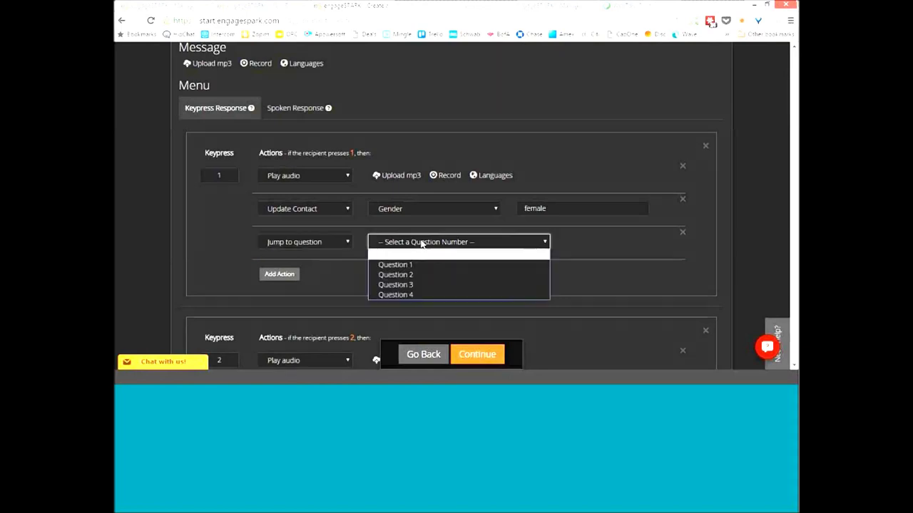
{"action": "left_click", "coordinate": [423, 285]}
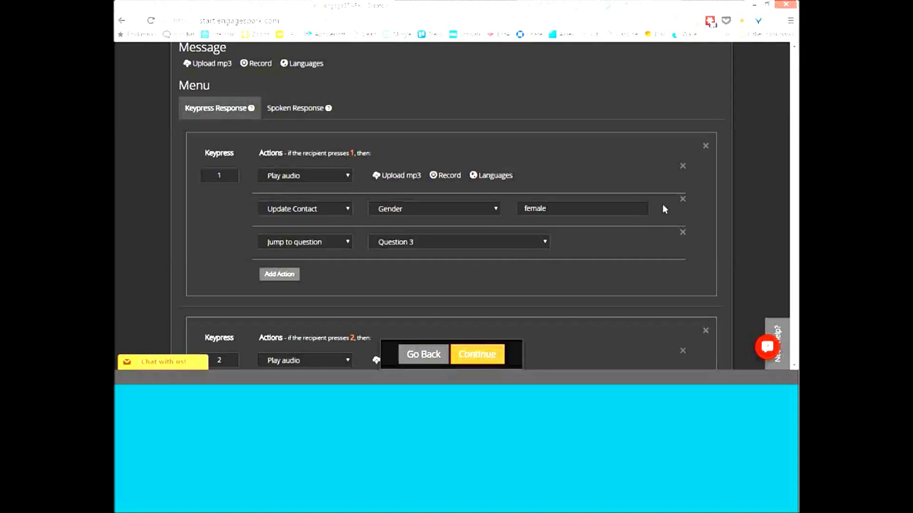
{"action": "scroll", "coordinate": [791, 105], "scroll_direction": "down", "scroll_amount": 2}
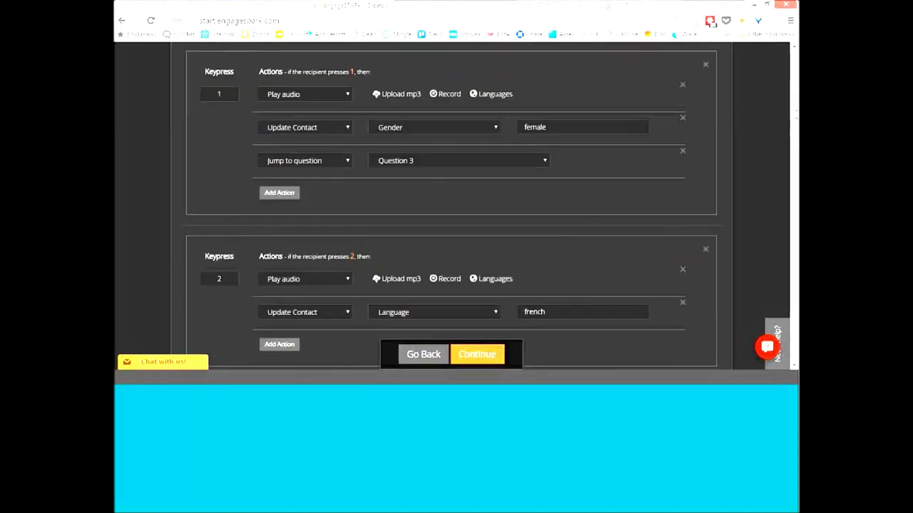
Add a Hangup action to Keypress 2 to end the call.
{"action": "scroll", "coordinate": [460, 190], "scroll_direction": "down", "scroll_amount": 3}
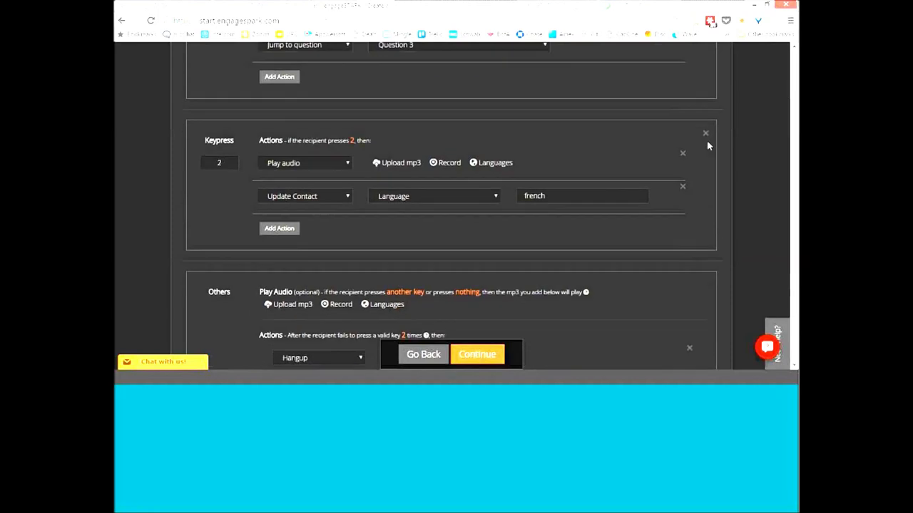
{"action": "left_click", "coordinate": [279, 228]}
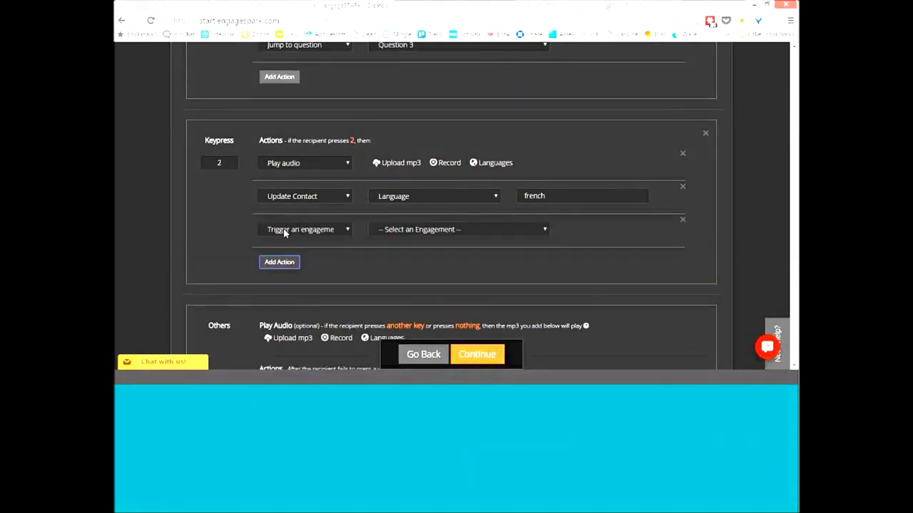
{"action": "left_click", "coordinate": [298, 232]}
{"action": "left_click", "coordinate": [294, 271]}
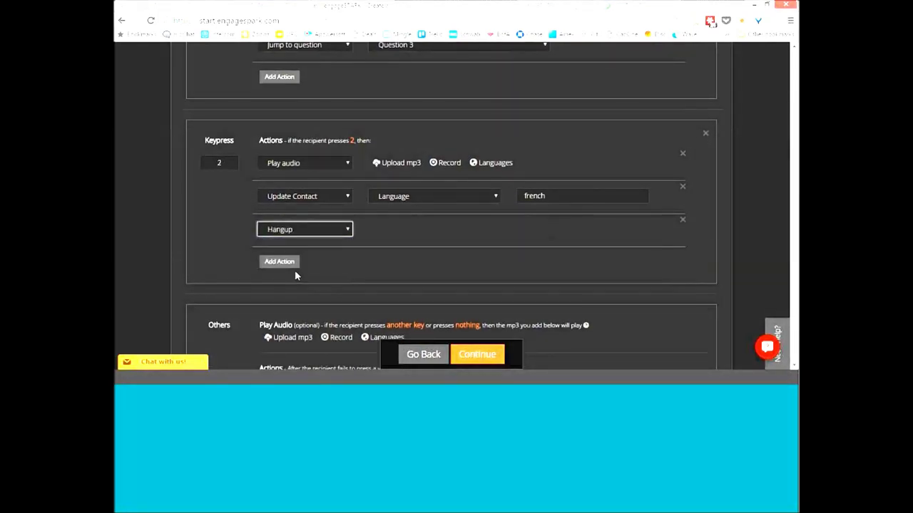
{"action": "left_click", "coordinate": [333, 263]}
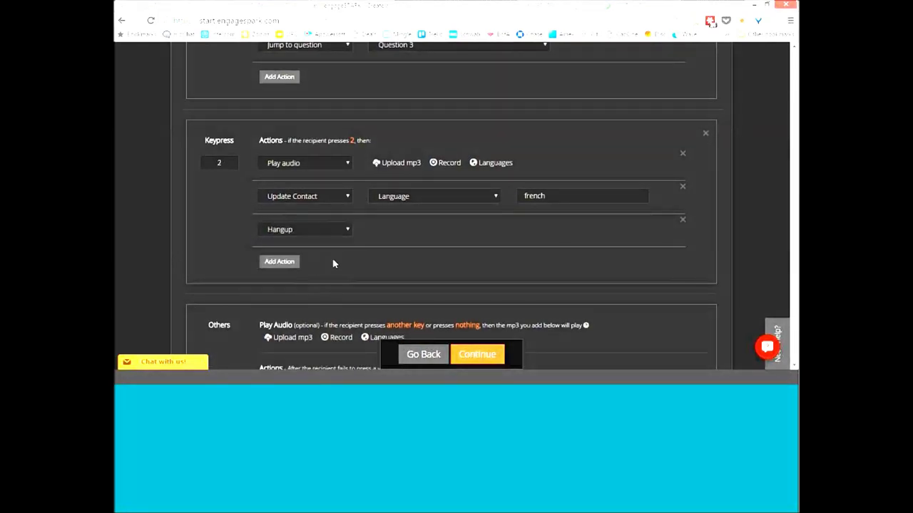
Change Keypress 2's contact update from Language 'french' to Gender 'male'.
{"action": "left_click", "coordinate": [438, 196]}
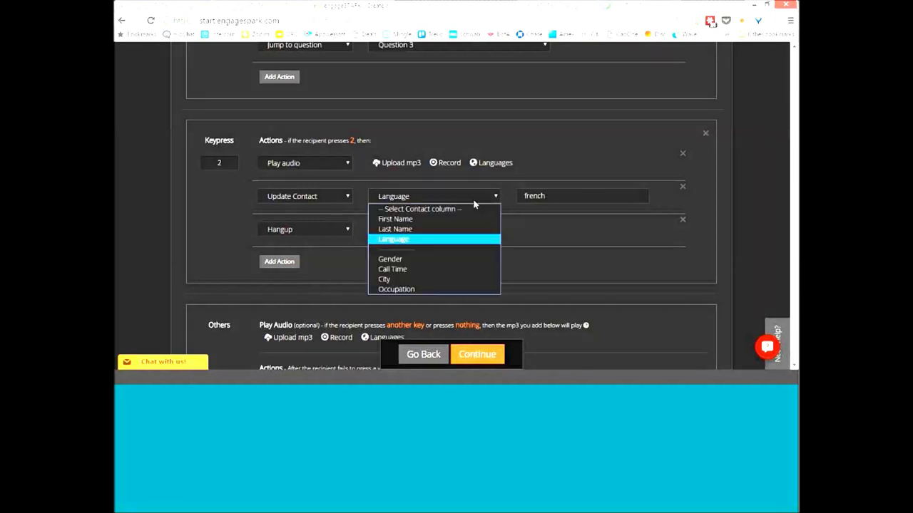
{"action": "left_click", "coordinate": [471, 261]}
{"action": "double_click", "coordinate": [518, 194]}
{"action": "type", "text": "male"}
{"action": "left_click", "coordinate": [506, 221]}
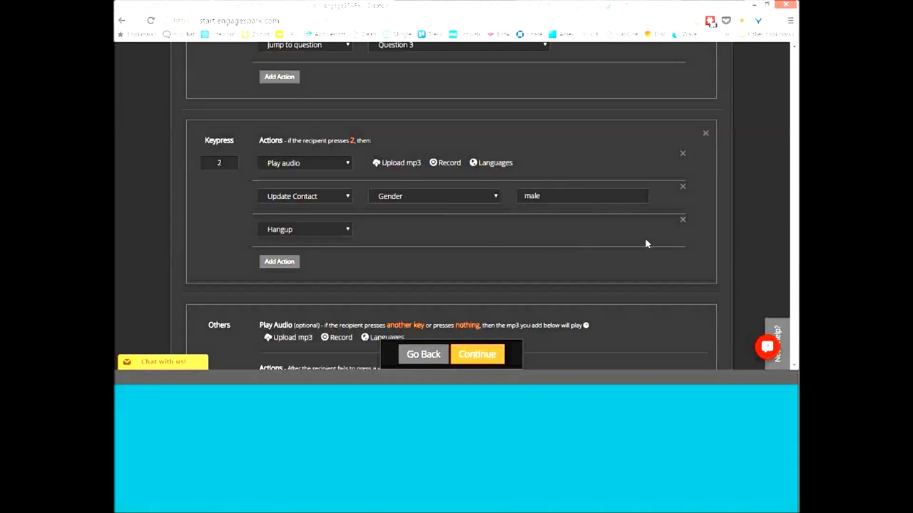
{"action": "left_click_drag", "start_coordinate": [795, 121], "coordinate": [796, 94]}
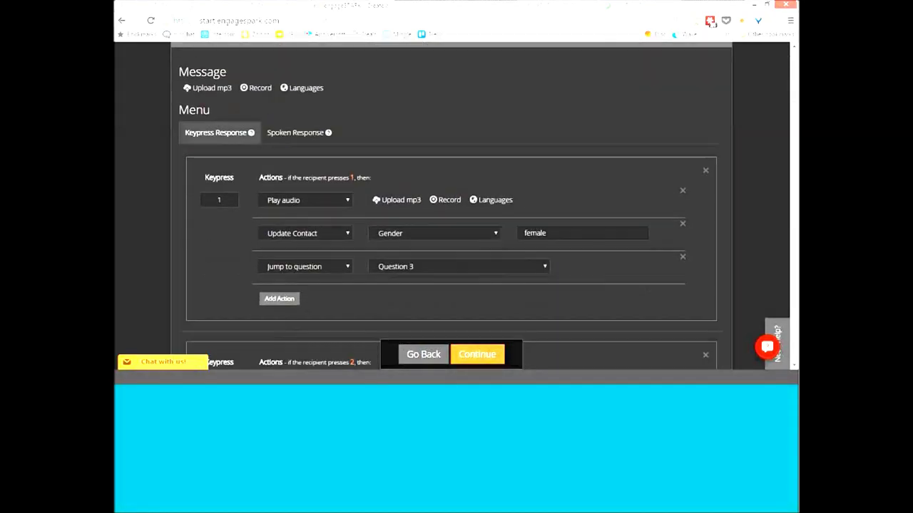
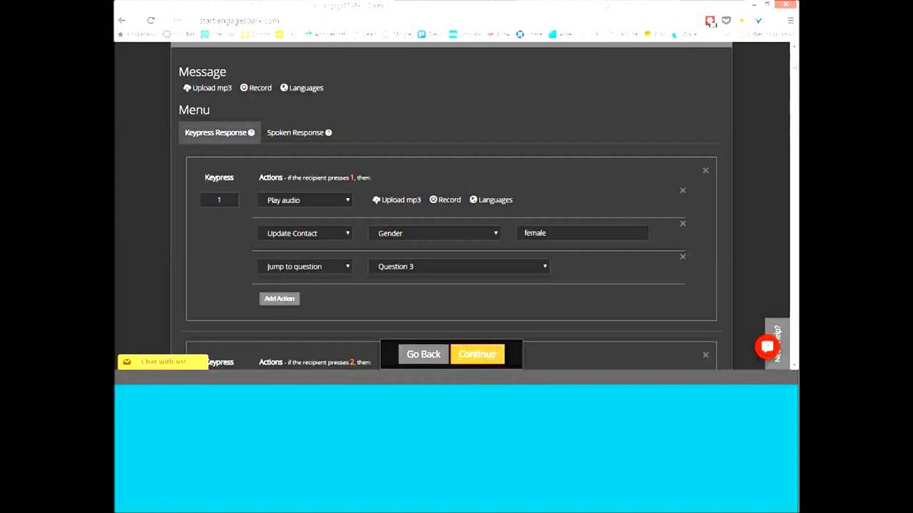
Go back from the keypress menu to the engagement type selection with Voice and IVR Poll chosen.
{"action": "scroll", "coordinate": [793, 66], "scroll_direction": "up", "scroll_amount": 2}
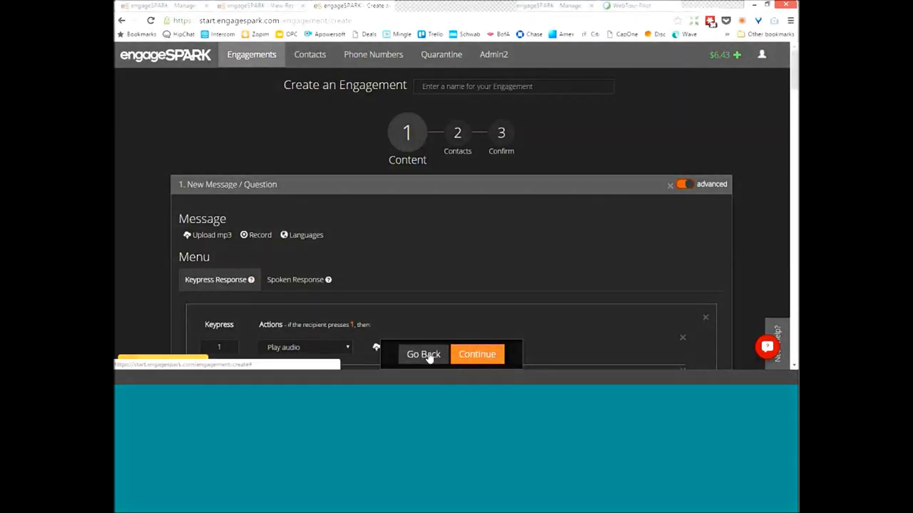
{"action": "left_click", "coordinate": [428, 357]}
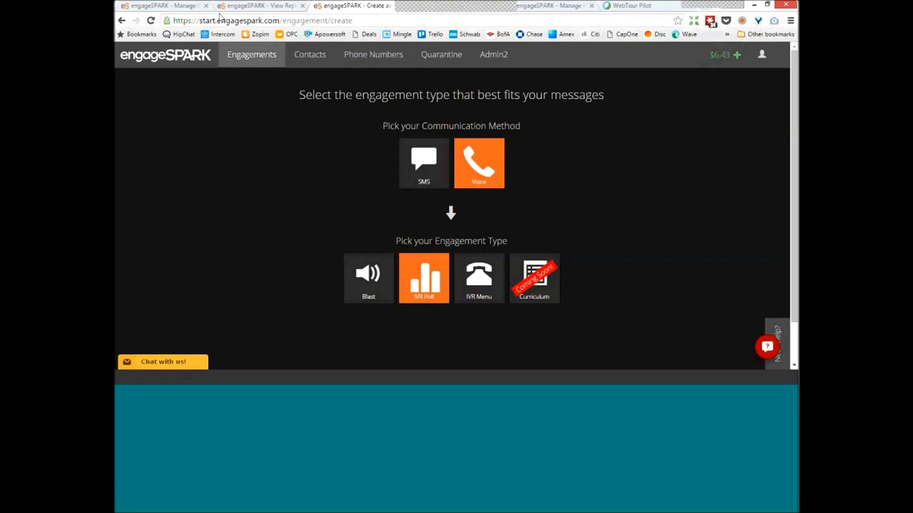
Show the poll report's Questions & Responses with keypress counts, percentages and pie charts.
{"action": "left_click", "coordinate": [278, 6]}
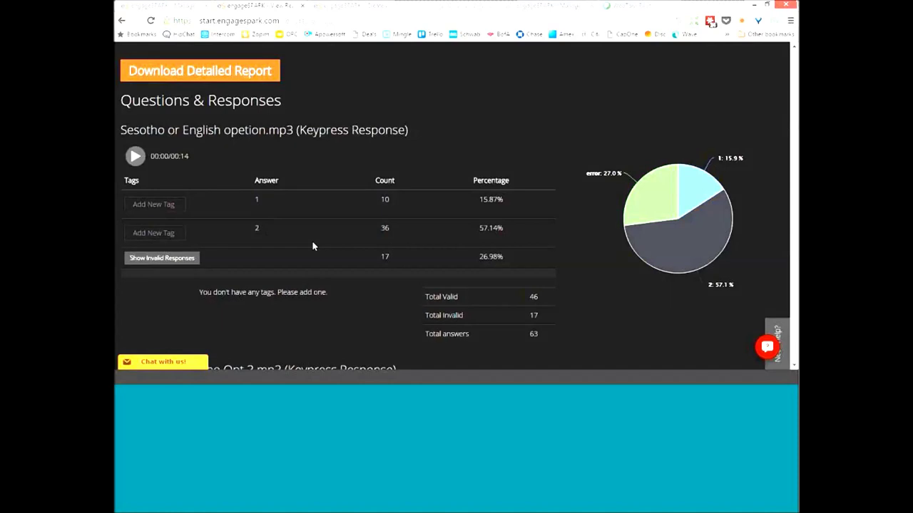
Scroll the Create engagement page and bring up the IVR Poll tile's description.
{"action": "mouse_move", "coordinate": [695, 182]}
{"action": "scroll", "coordinate": [695, 182], "scroll_direction": "down", "scroll_amount": 1}
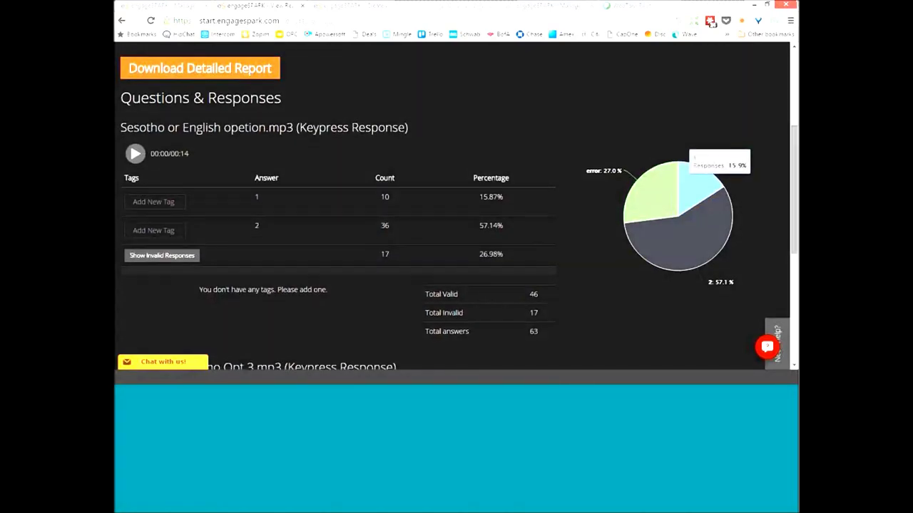
{"action": "scroll", "coordinate": [695, 182], "scroll_direction": "down", "scroll_amount": 4}
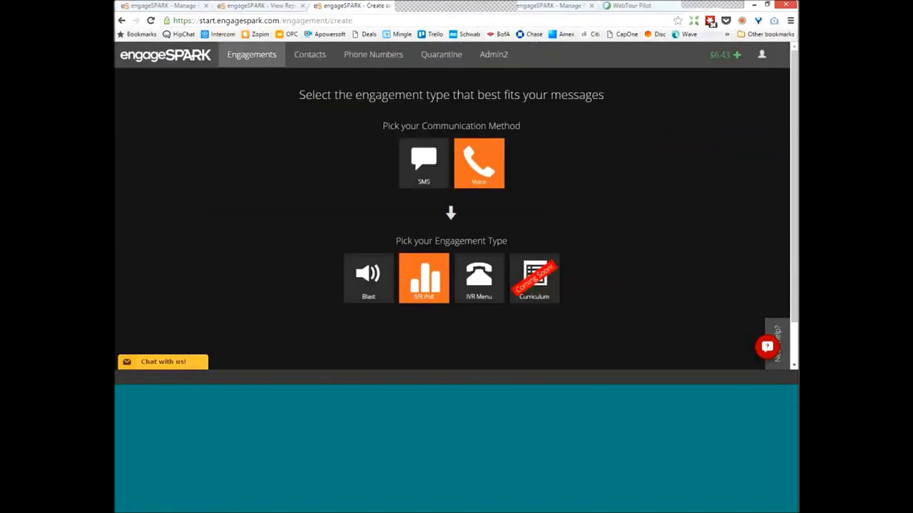
{"action": "mouse_move", "coordinate": [425, 292]}
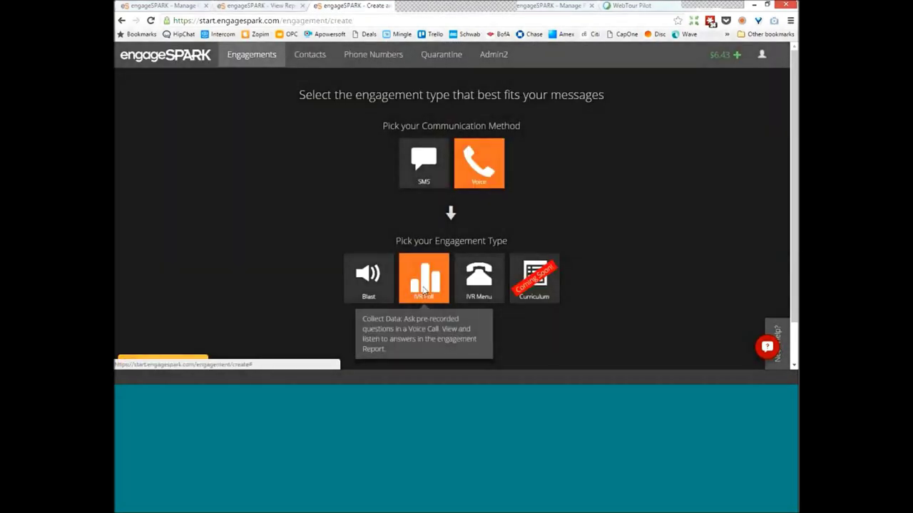
Choose IVR Poll, set the question's menu to Spoken Response, and return to the poll report.
{"action": "left_click", "coordinate": [422, 289]}
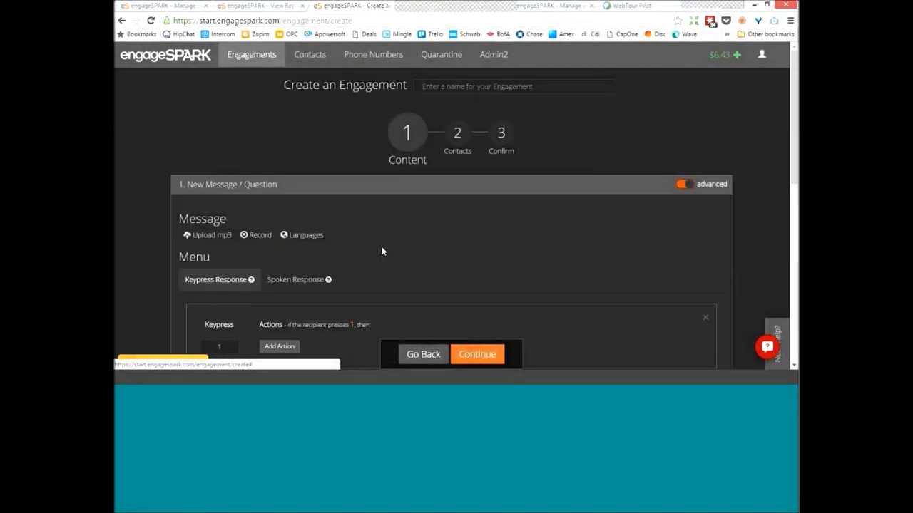
{"action": "left_click", "coordinate": [297, 279]}
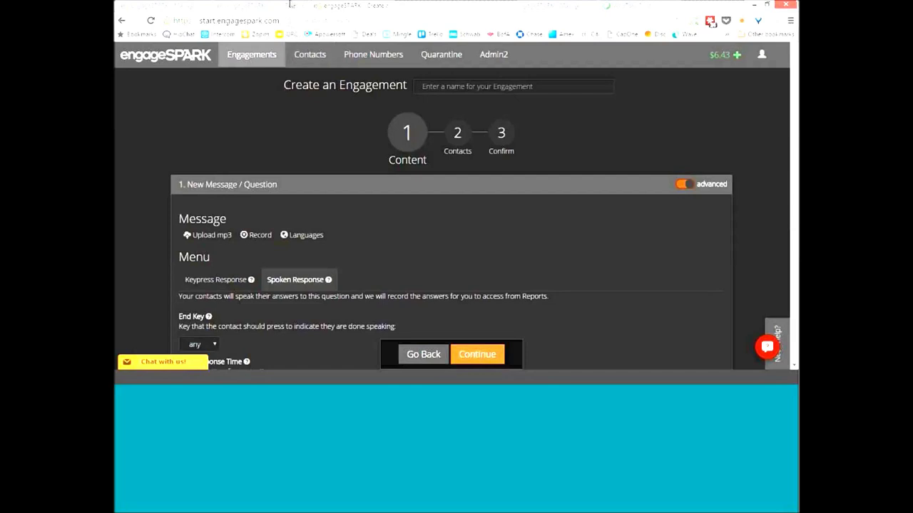
{"action": "left_click", "coordinate": [285, 9]}
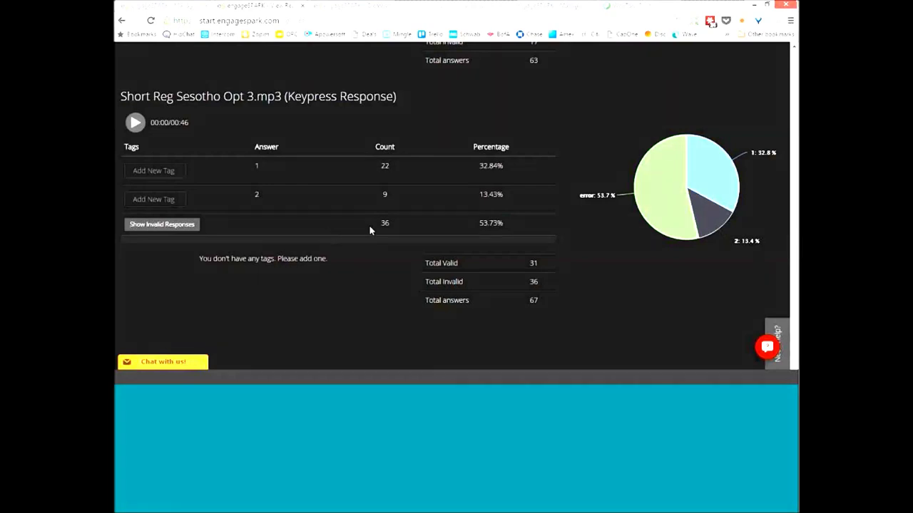
Scroll the report to the Sesotho or English results, comparing it with the engagement being created.
{"action": "left_click", "coordinate": [794, 91]}
{"action": "left_click", "coordinate": [794, 92]}
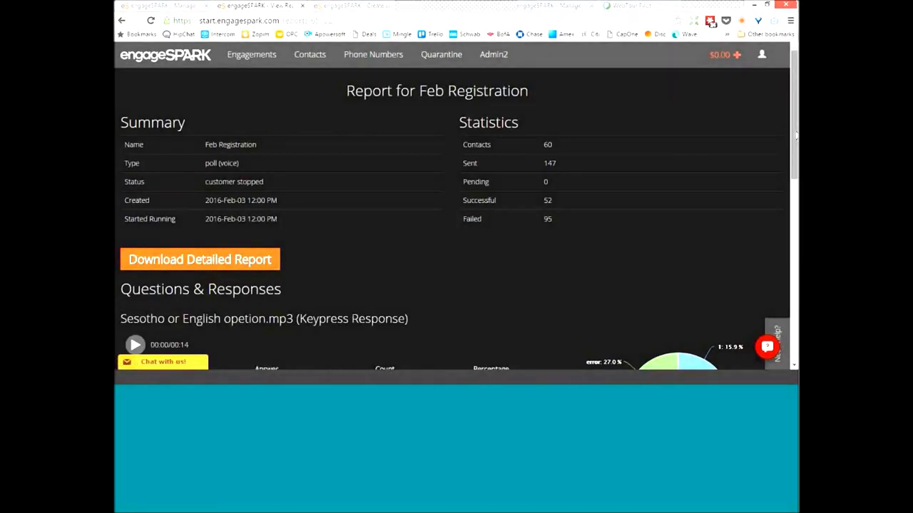
{"action": "left_click_drag", "start_coordinate": [796, 135], "coordinate": [795, 191]}
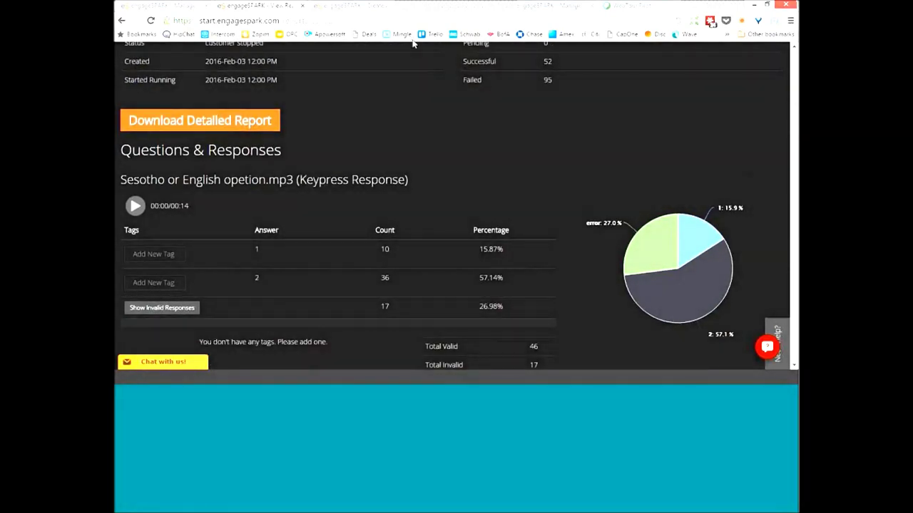
{"action": "left_click", "coordinate": [328, 10]}
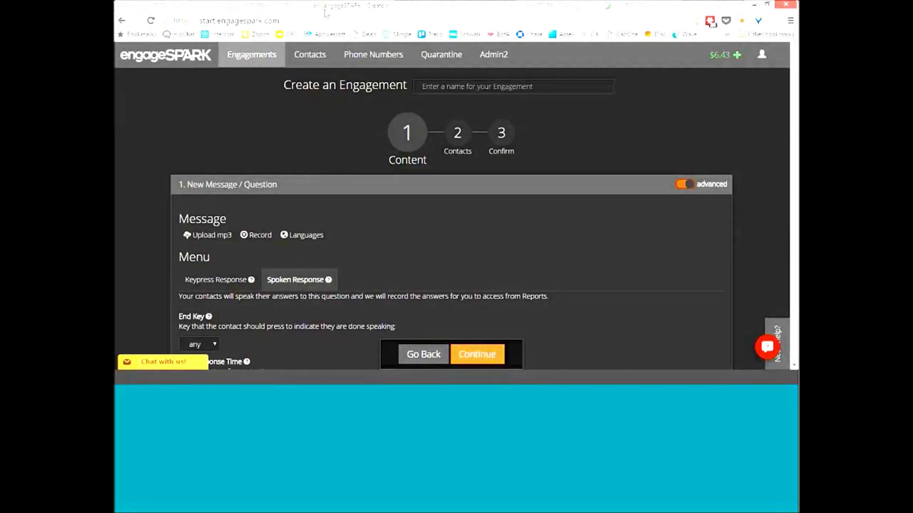
{"action": "left_click", "coordinate": [278, 10]}
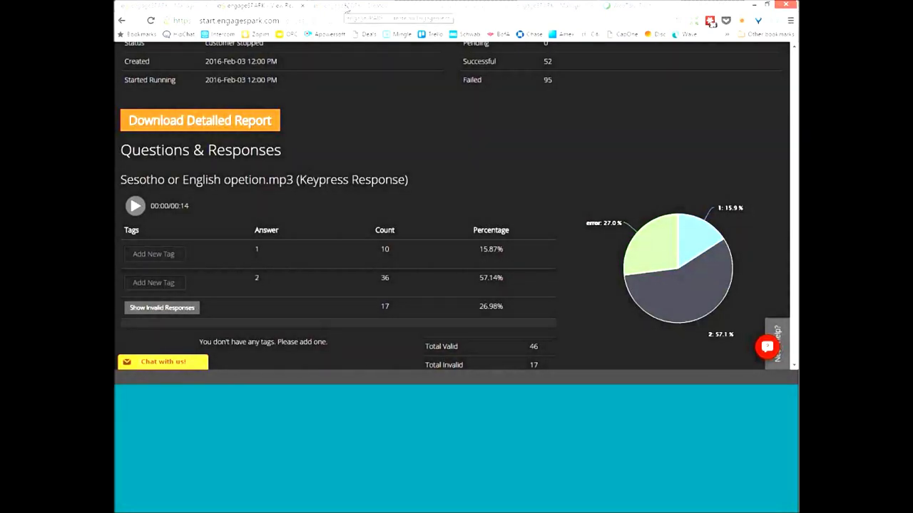
{"action": "left_click", "coordinate": [346, 8]}
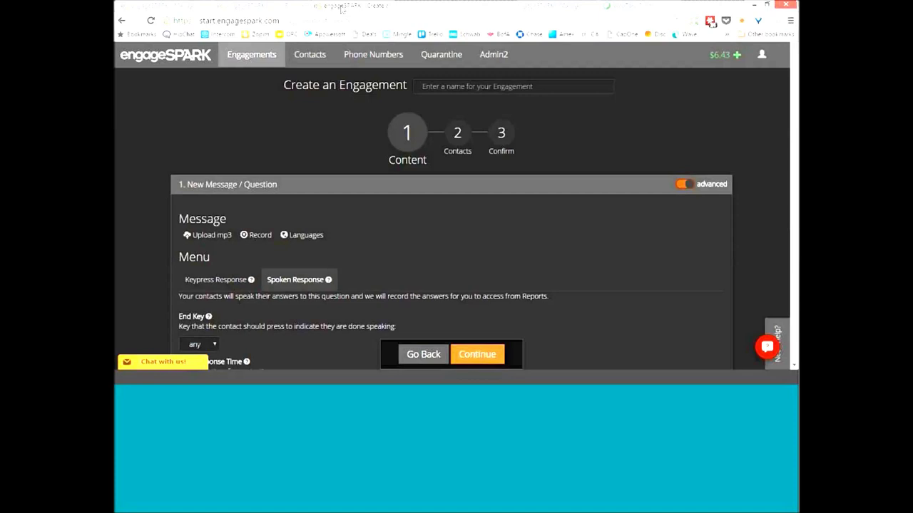
{"action": "left_click", "coordinate": [247, 6]}
Tag answer 1 of the Sesotho or English question as 'malaria' and return to the engagement.
{"action": "left_click", "coordinate": [164, 256]}
{"action": "type", "text": "malaria"}
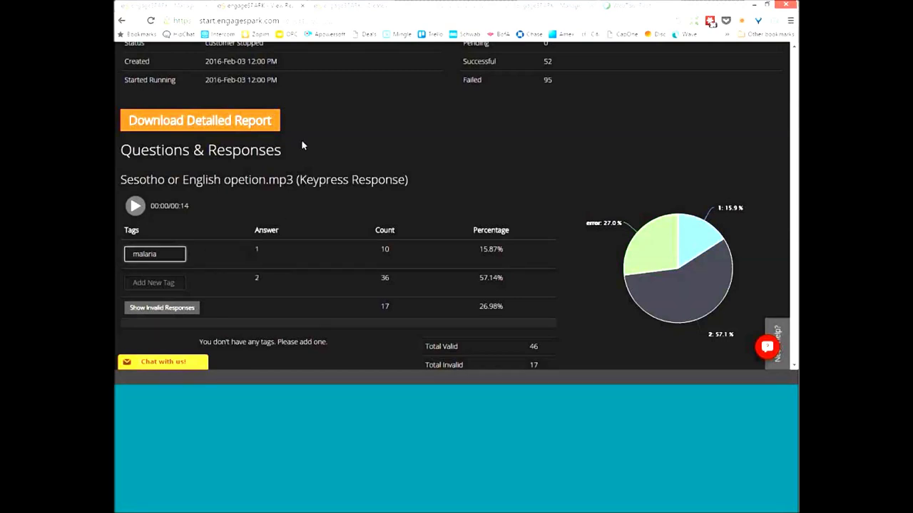
{"action": "left_click", "coordinate": [365, 10]}
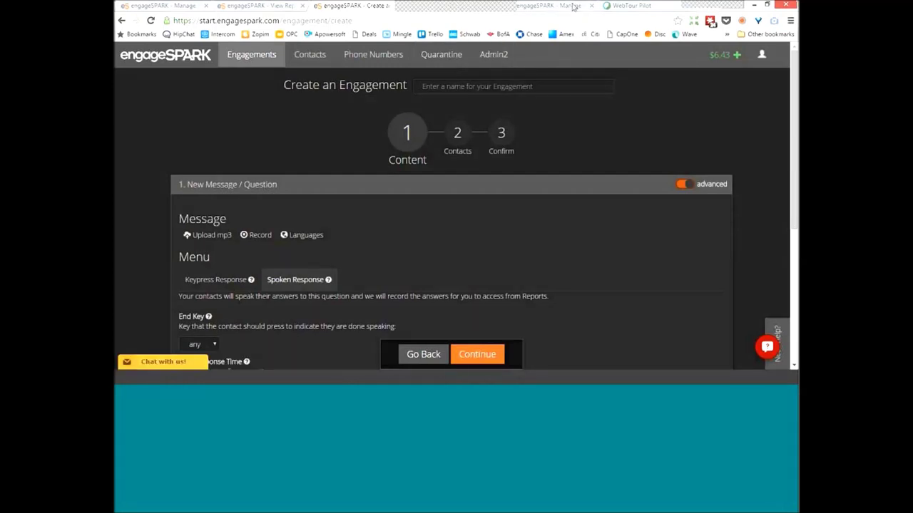
View Manage Phone Numbers showing one linked number with 0 messages, then open the account menu.
{"action": "left_click", "coordinate": [373, 55]}
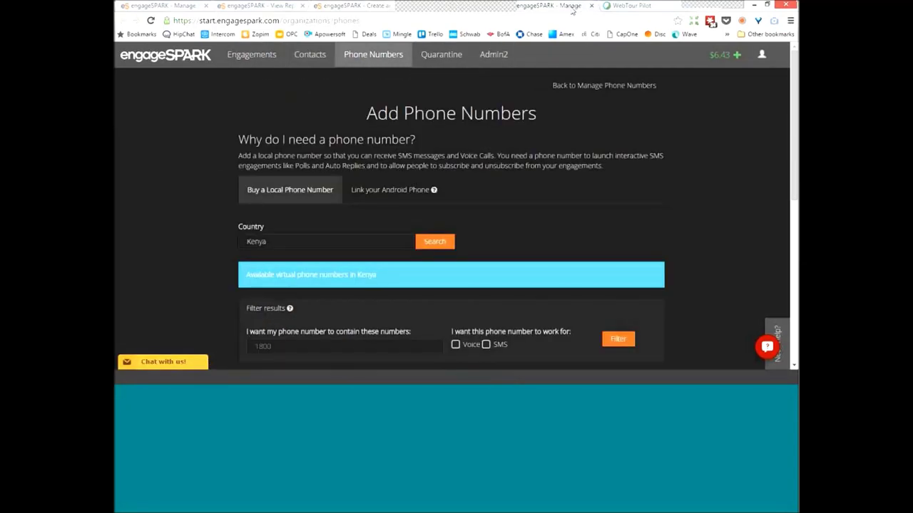
{"action": "left_click", "coordinate": [378, 57]}
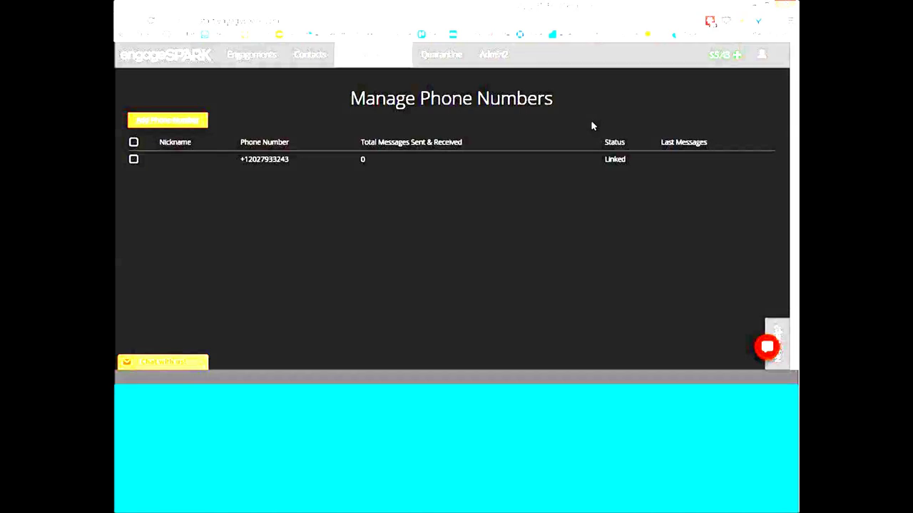
{"action": "left_click", "coordinate": [760, 61]}
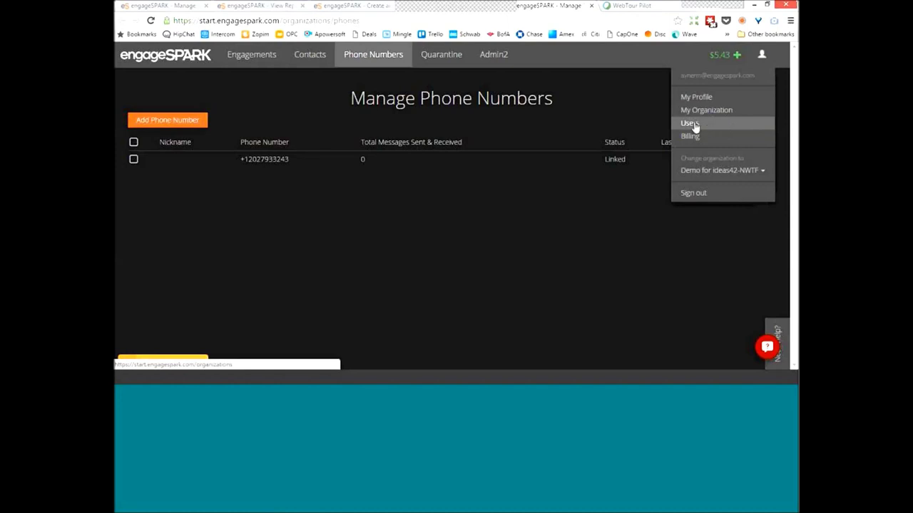
Open the organization's Users page, glance at the organizations list, and show the Users tab.
{"action": "left_click", "coordinate": [695, 125]}
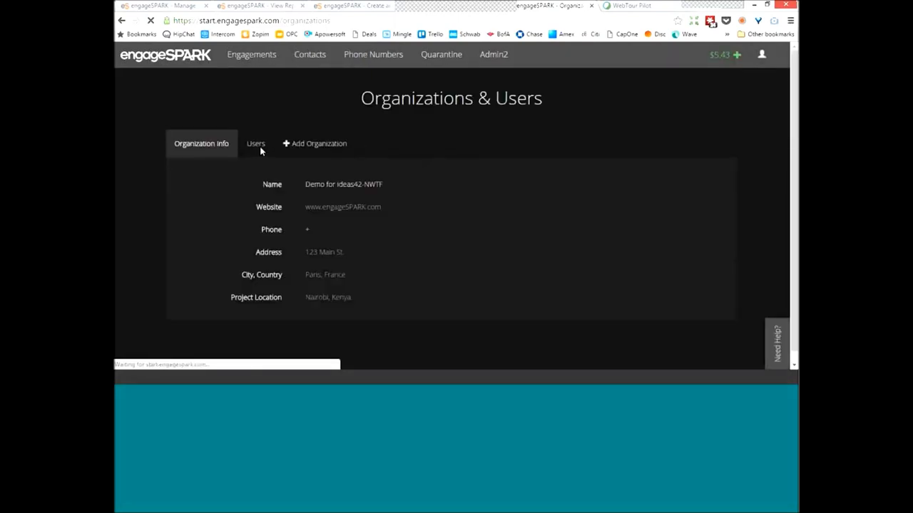
{"action": "left_click", "coordinate": [259, 145]}
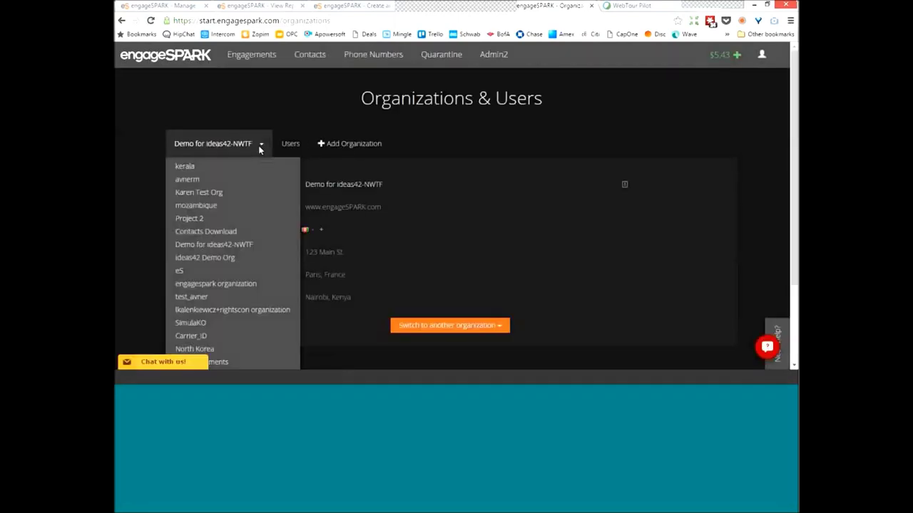
{"action": "left_click", "coordinate": [279, 116]}
{"action": "left_click", "coordinate": [289, 143]}
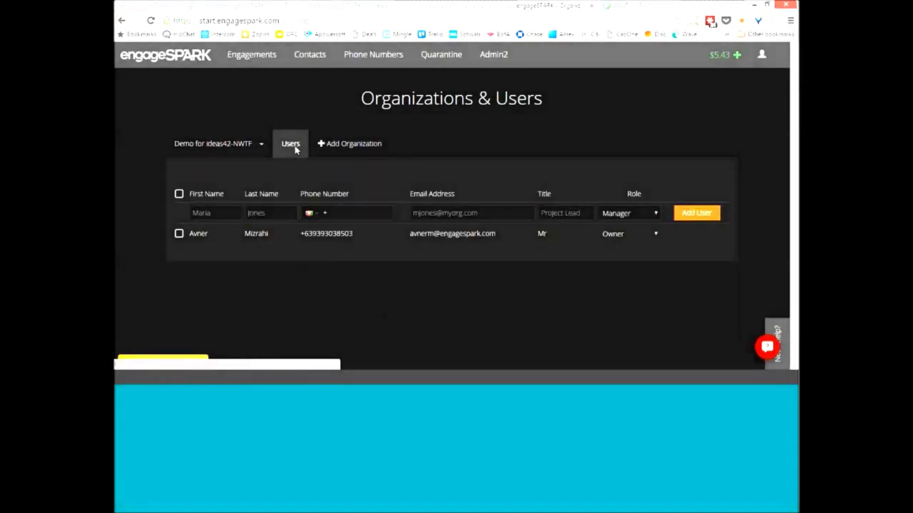
Check the new-user Role options keeping Manager, view the Add Organization form, then go to WebTour.
{"action": "left_click", "coordinate": [427, 212]}
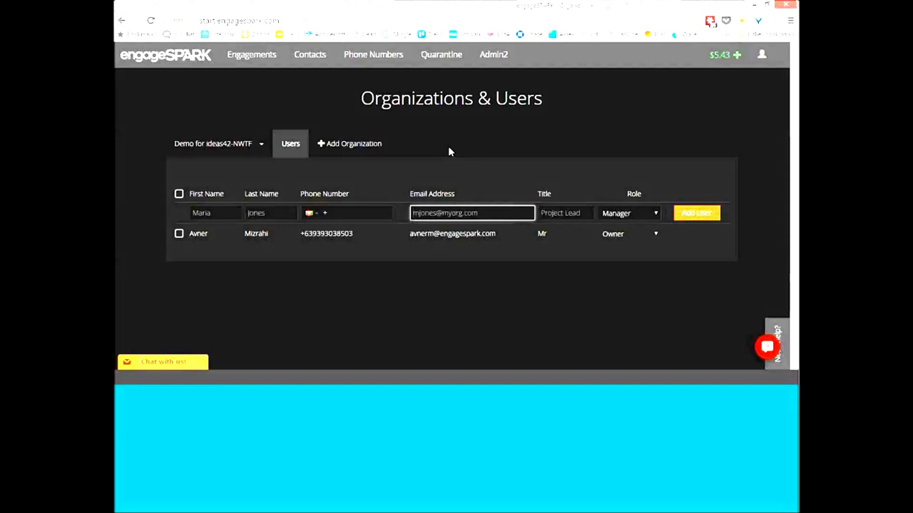
{"action": "left_click", "coordinate": [606, 212]}
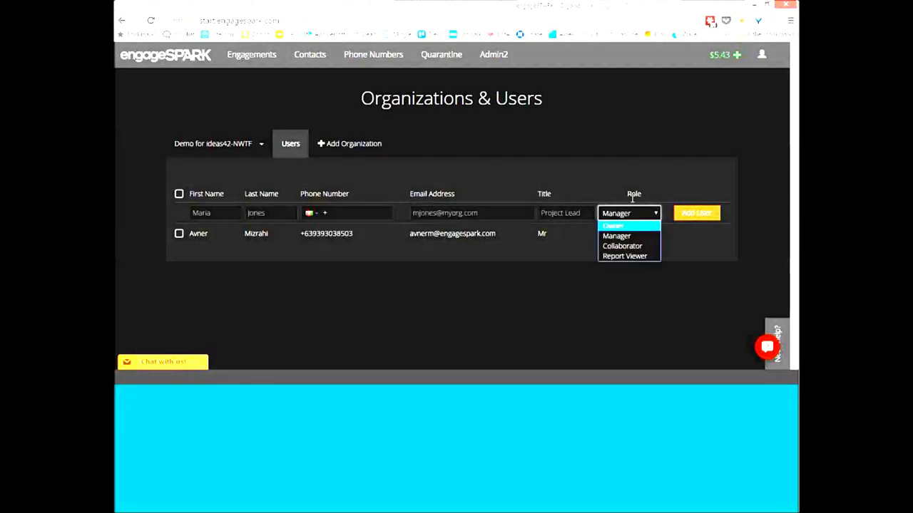
{"action": "left_click", "coordinate": [638, 164]}
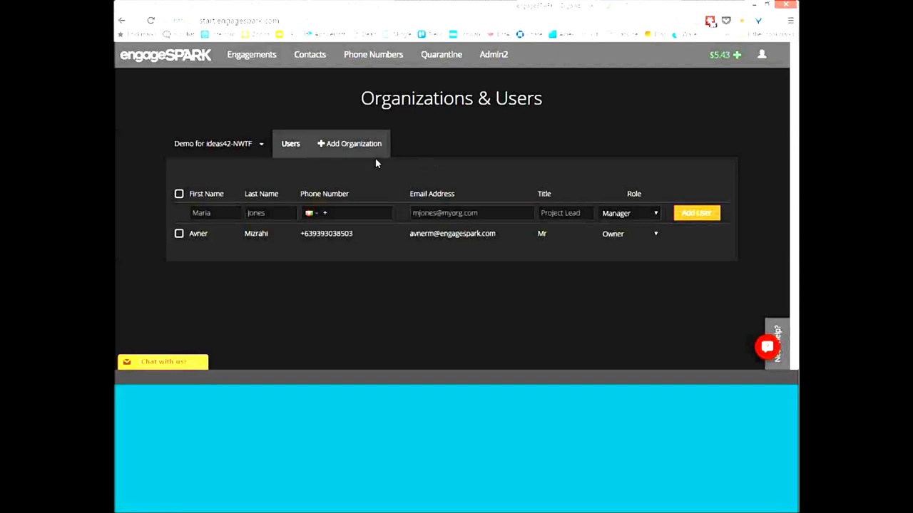
{"action": "left_click", "coordinate": [328, 146]}
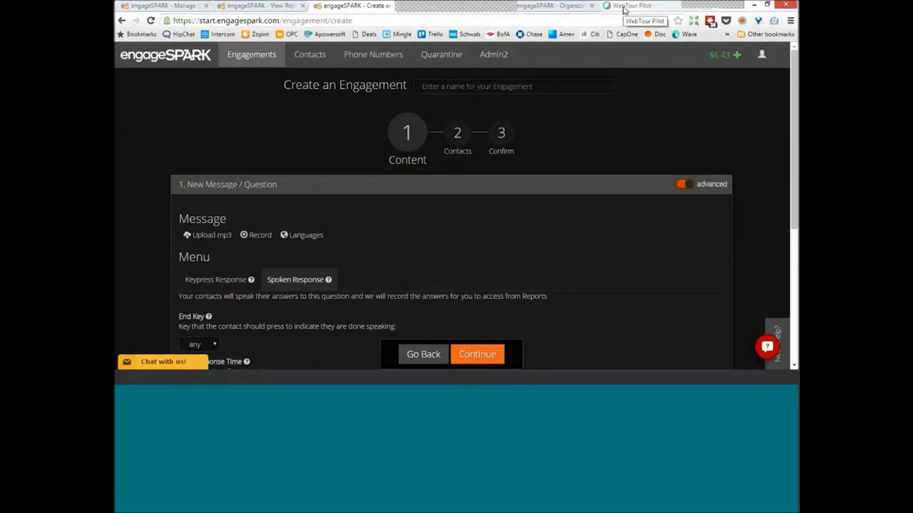
{"action": "left_click", "coordinate": [624, 9]}
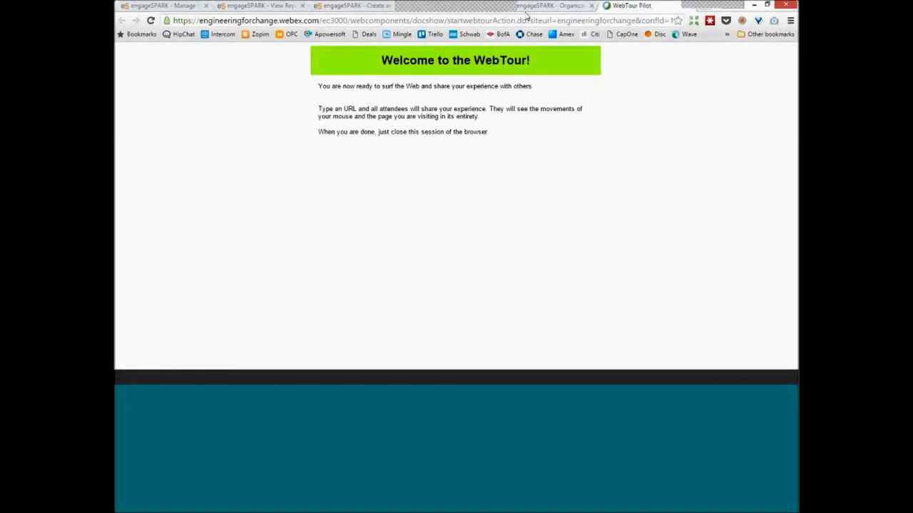